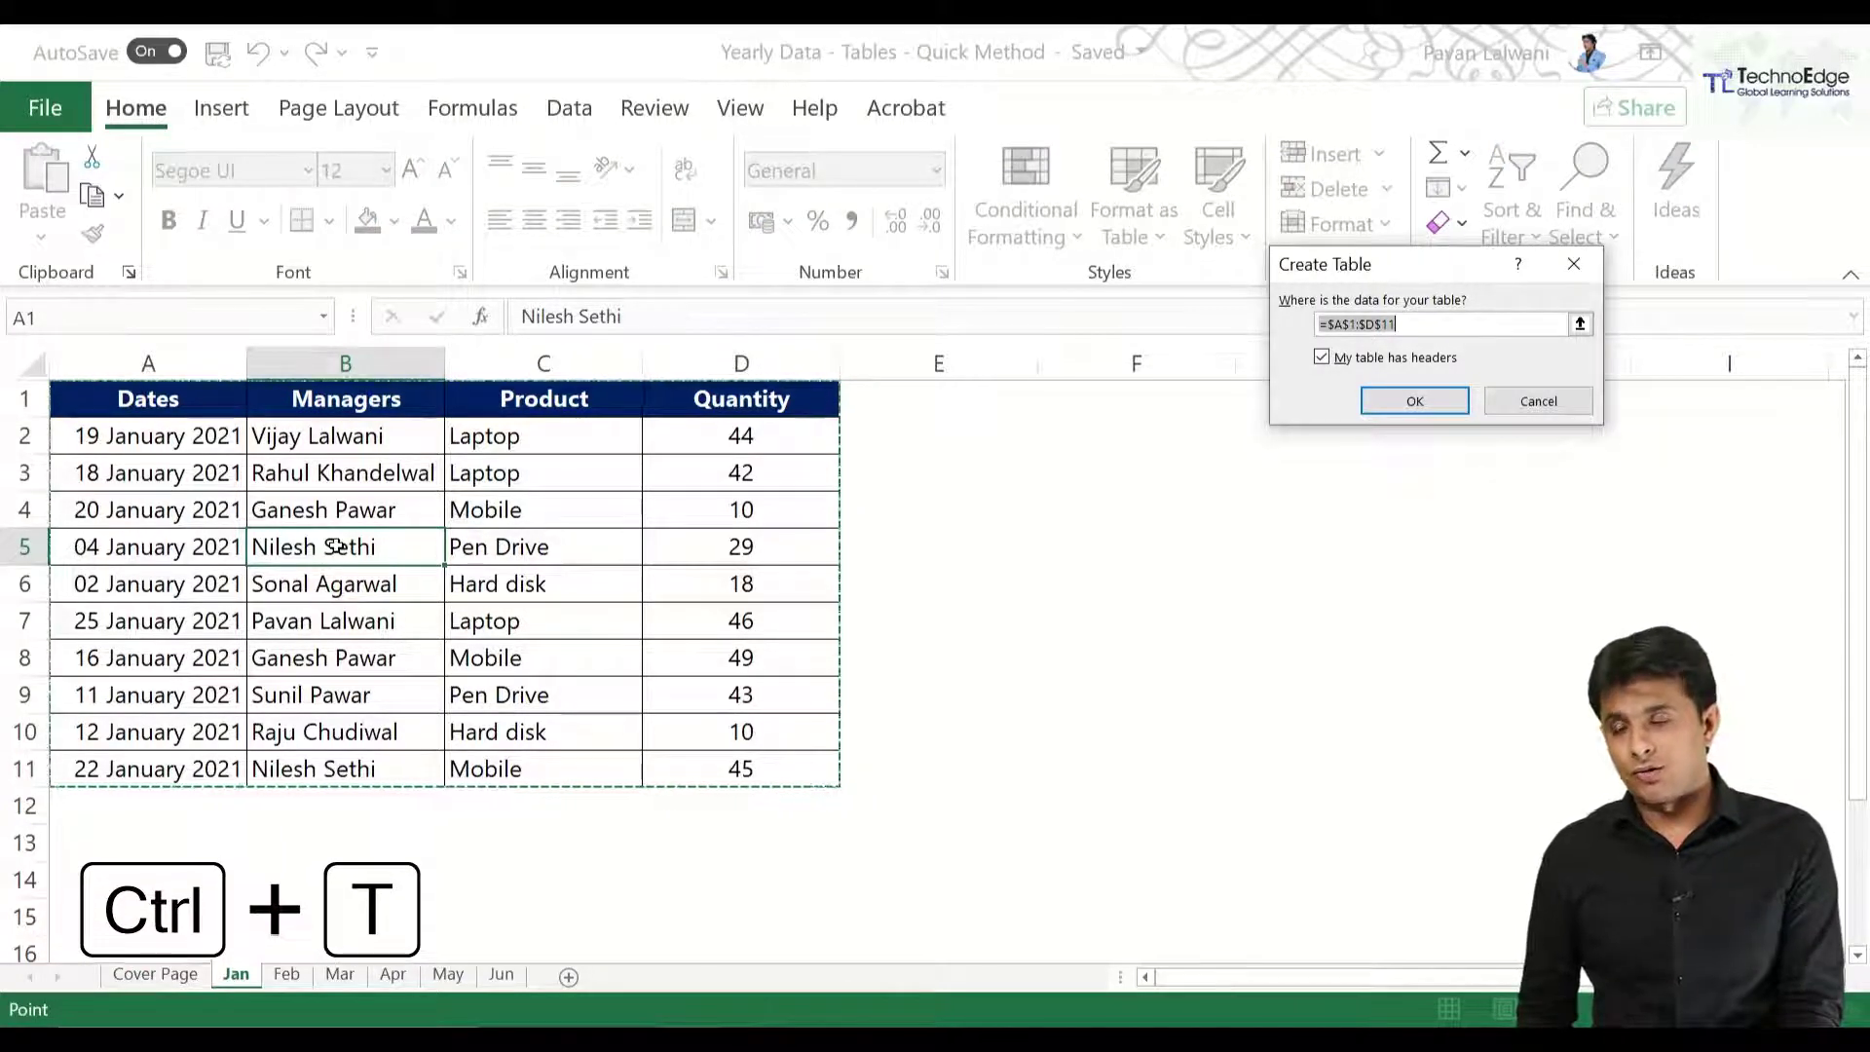
Step: Convert the data ranges on the Jan and Feb sheets into tables with headers
key(Return)
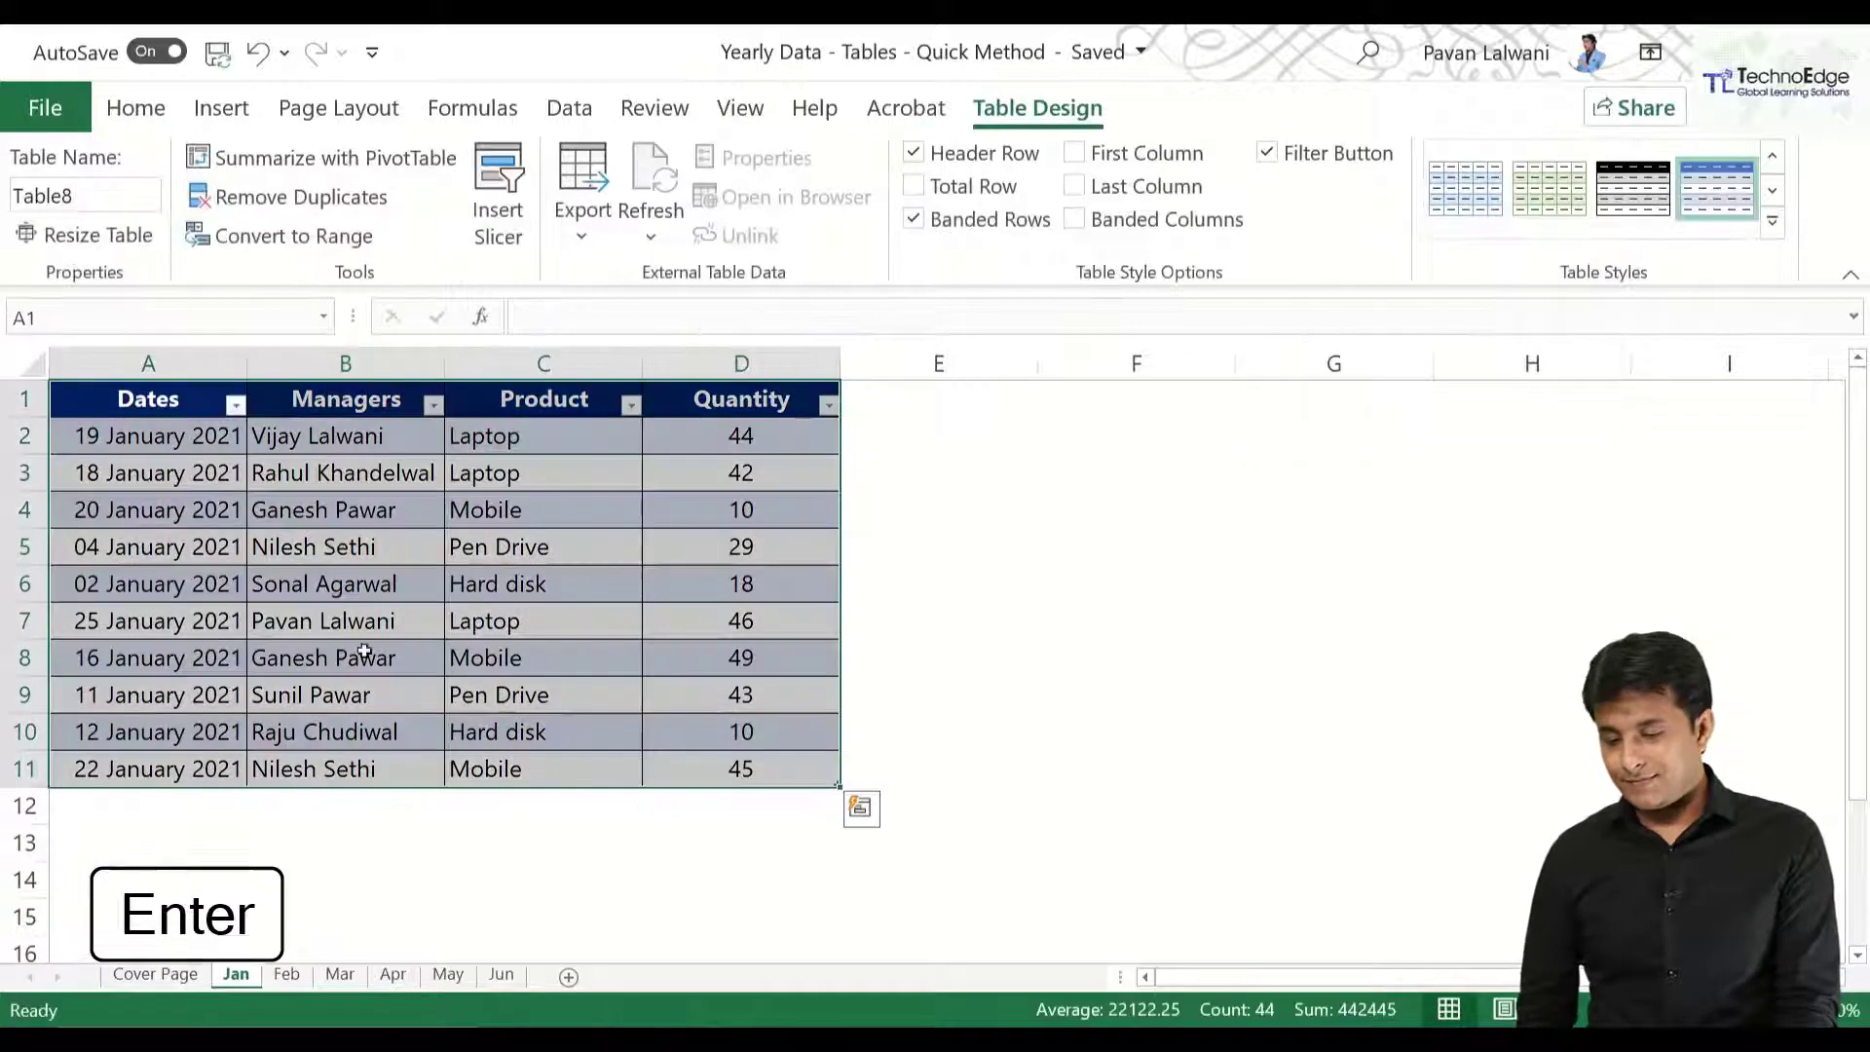
click(286, 974)
key(Up)
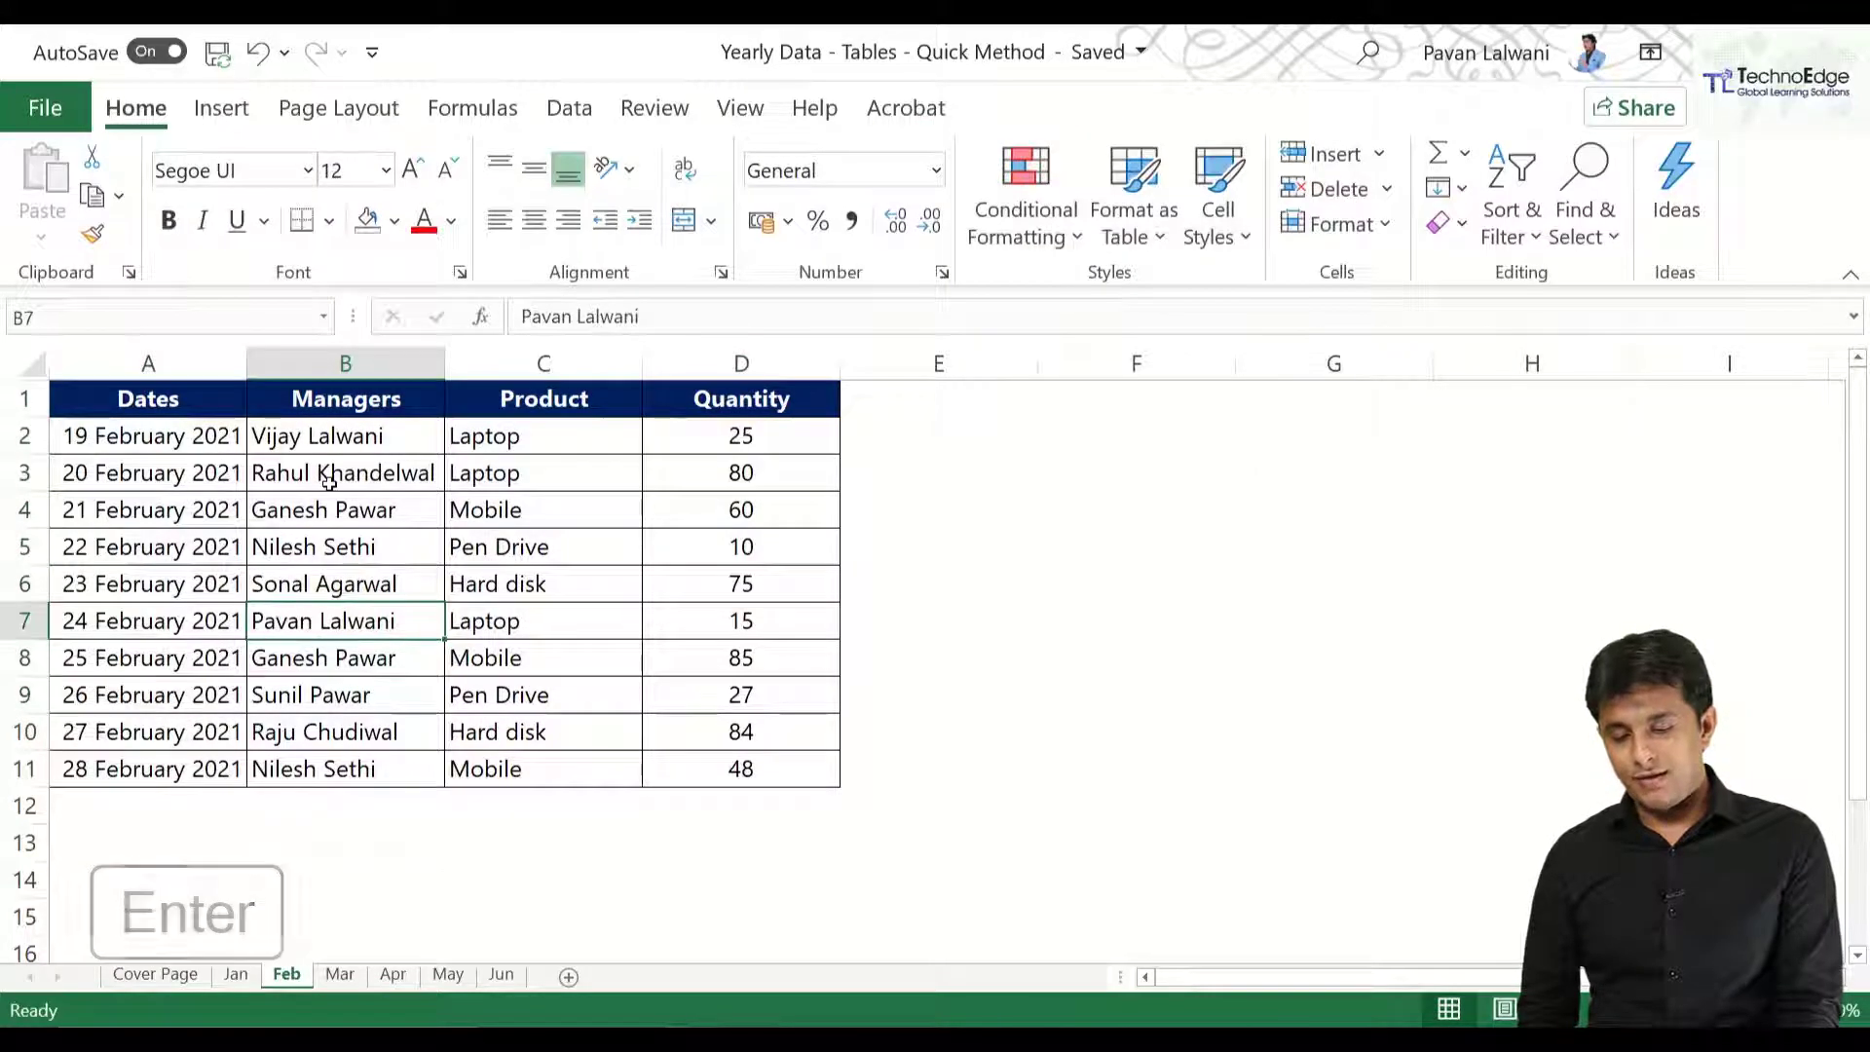
key(ctrl+t)
key(Return)
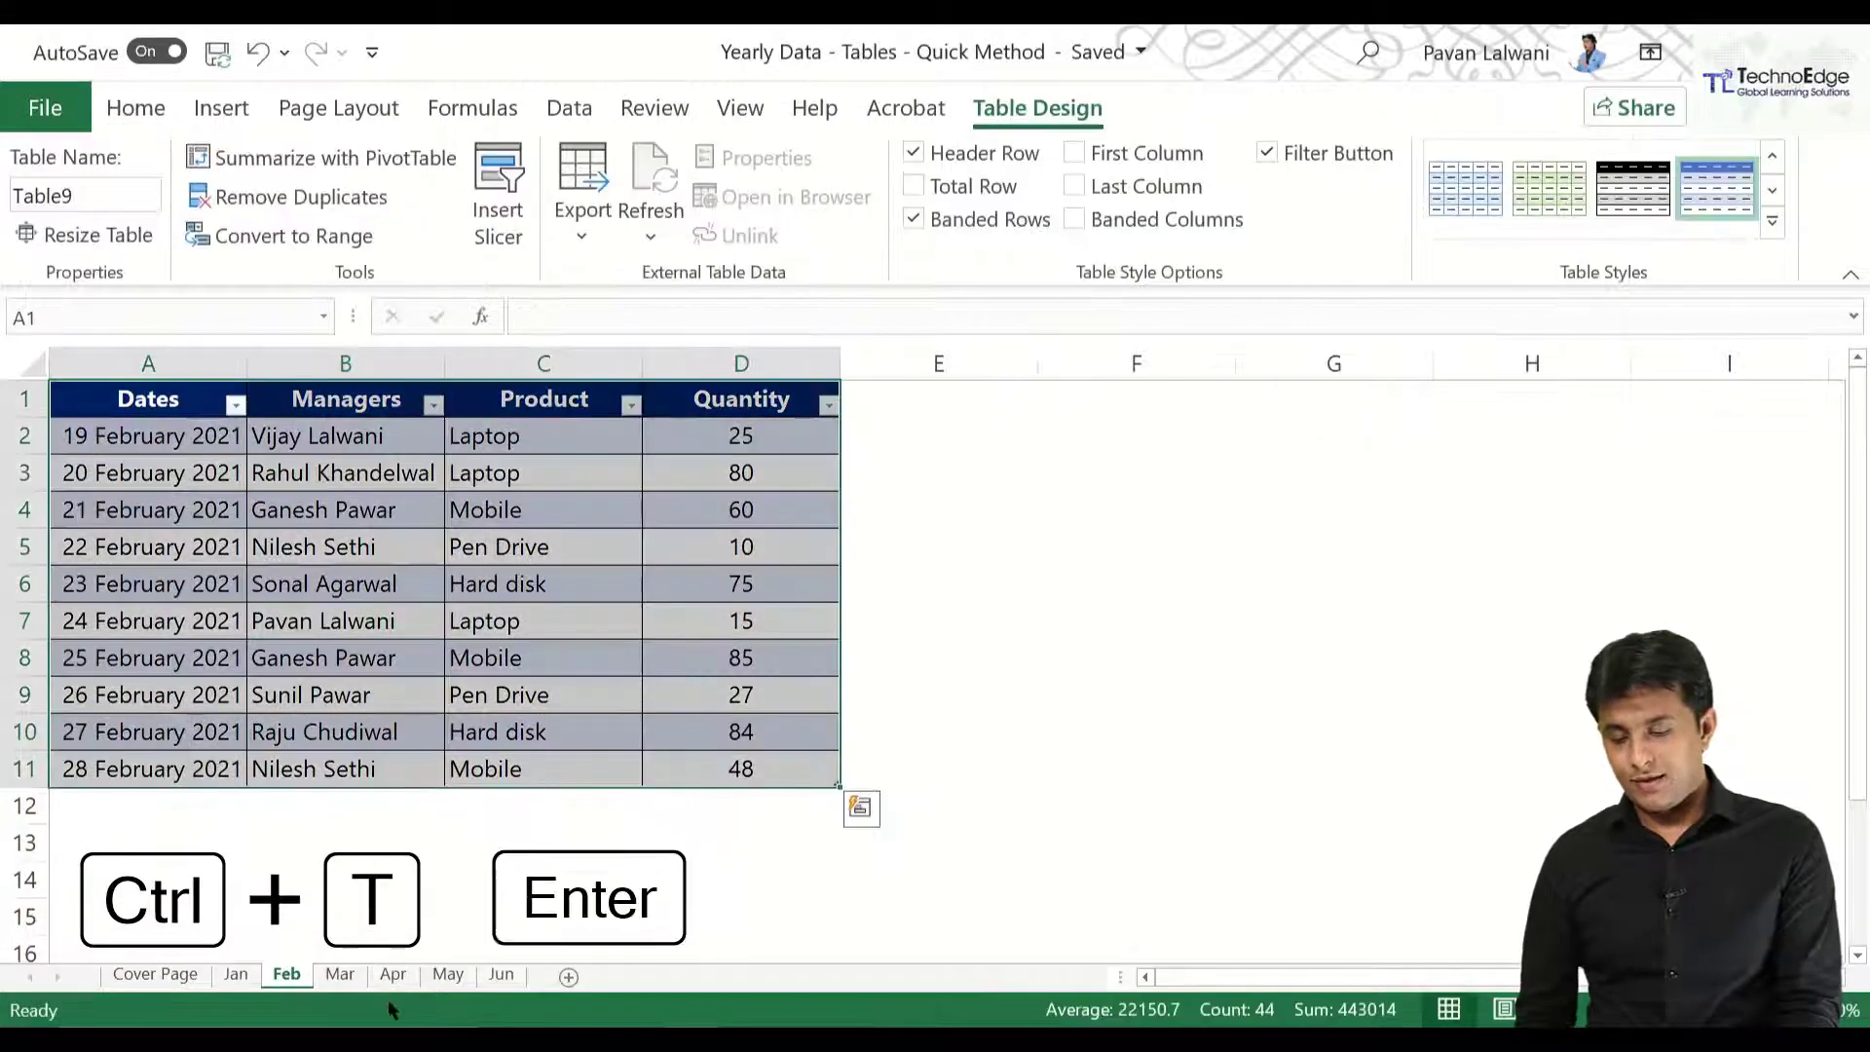
Step: Convert the data ranges on the Mar and Apr sheets into tables with headers
click(340, 974)
click(358, 572)
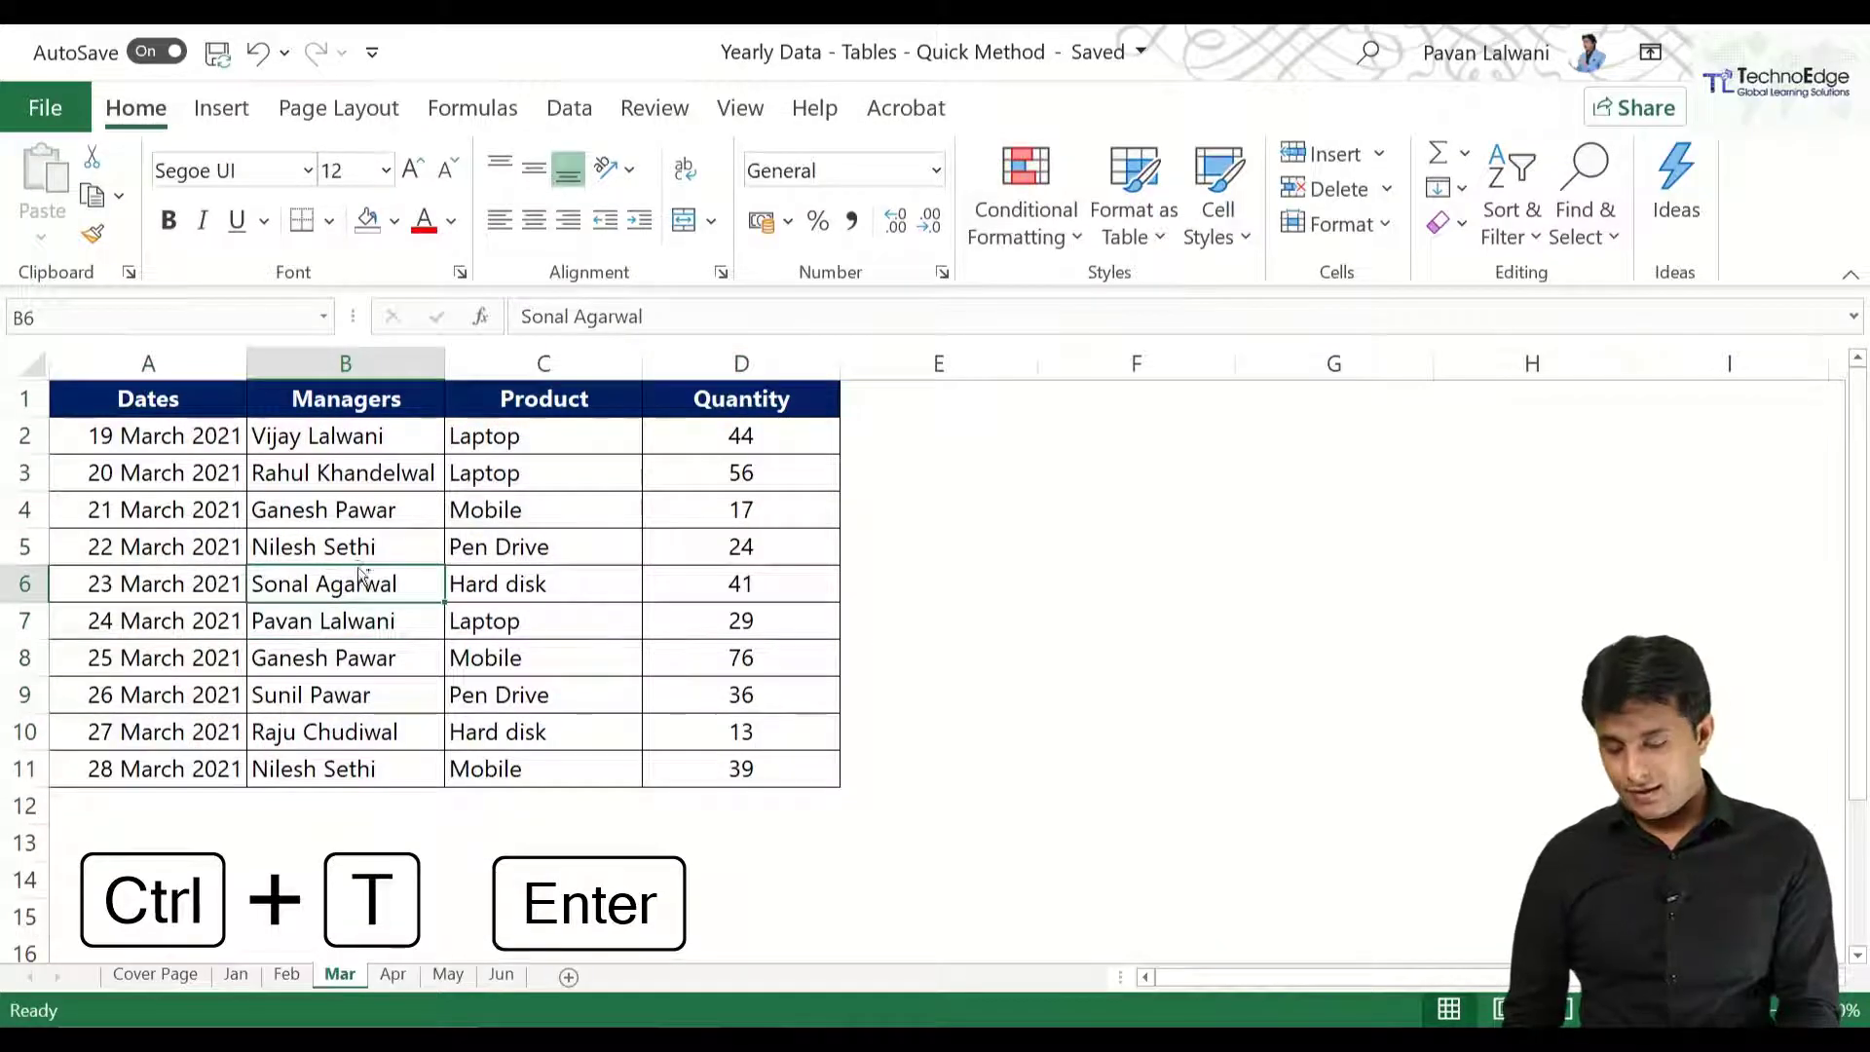
key(ctrl+t)
key(Return)
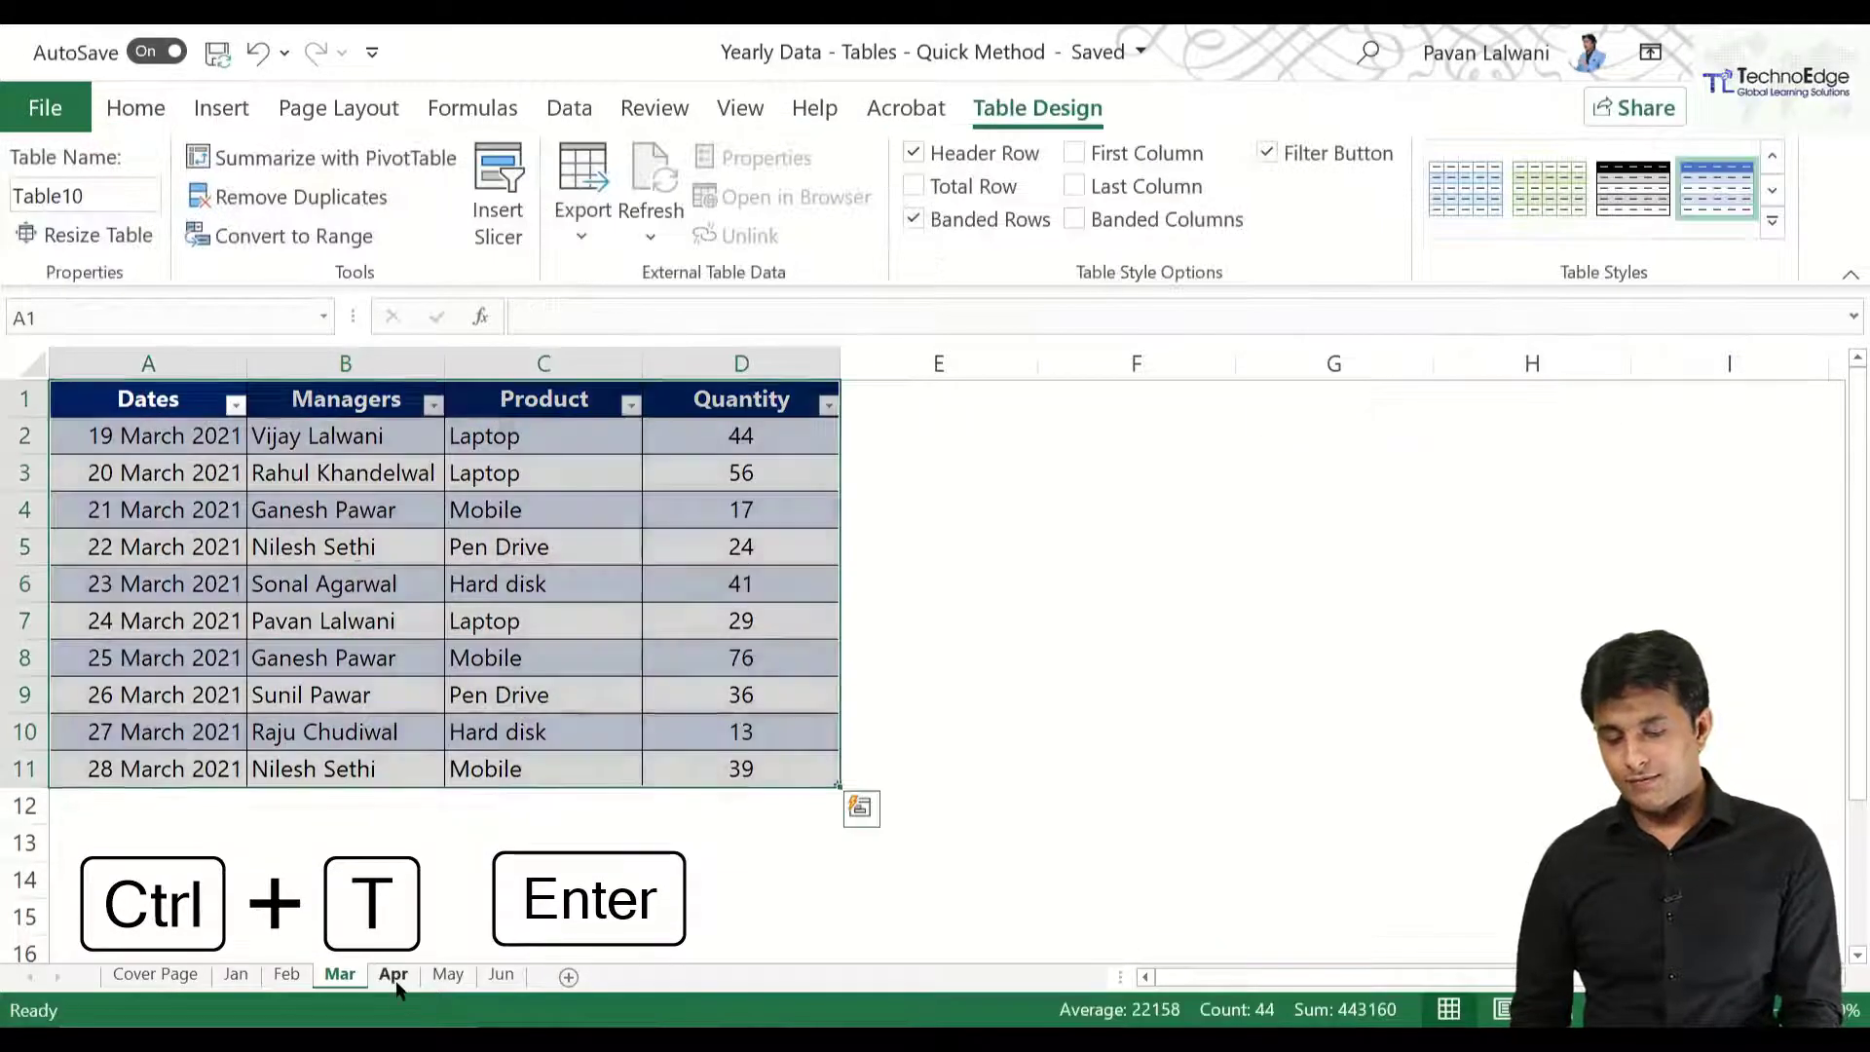
click(392, 972)
key(ctrl+t)
key(Return)
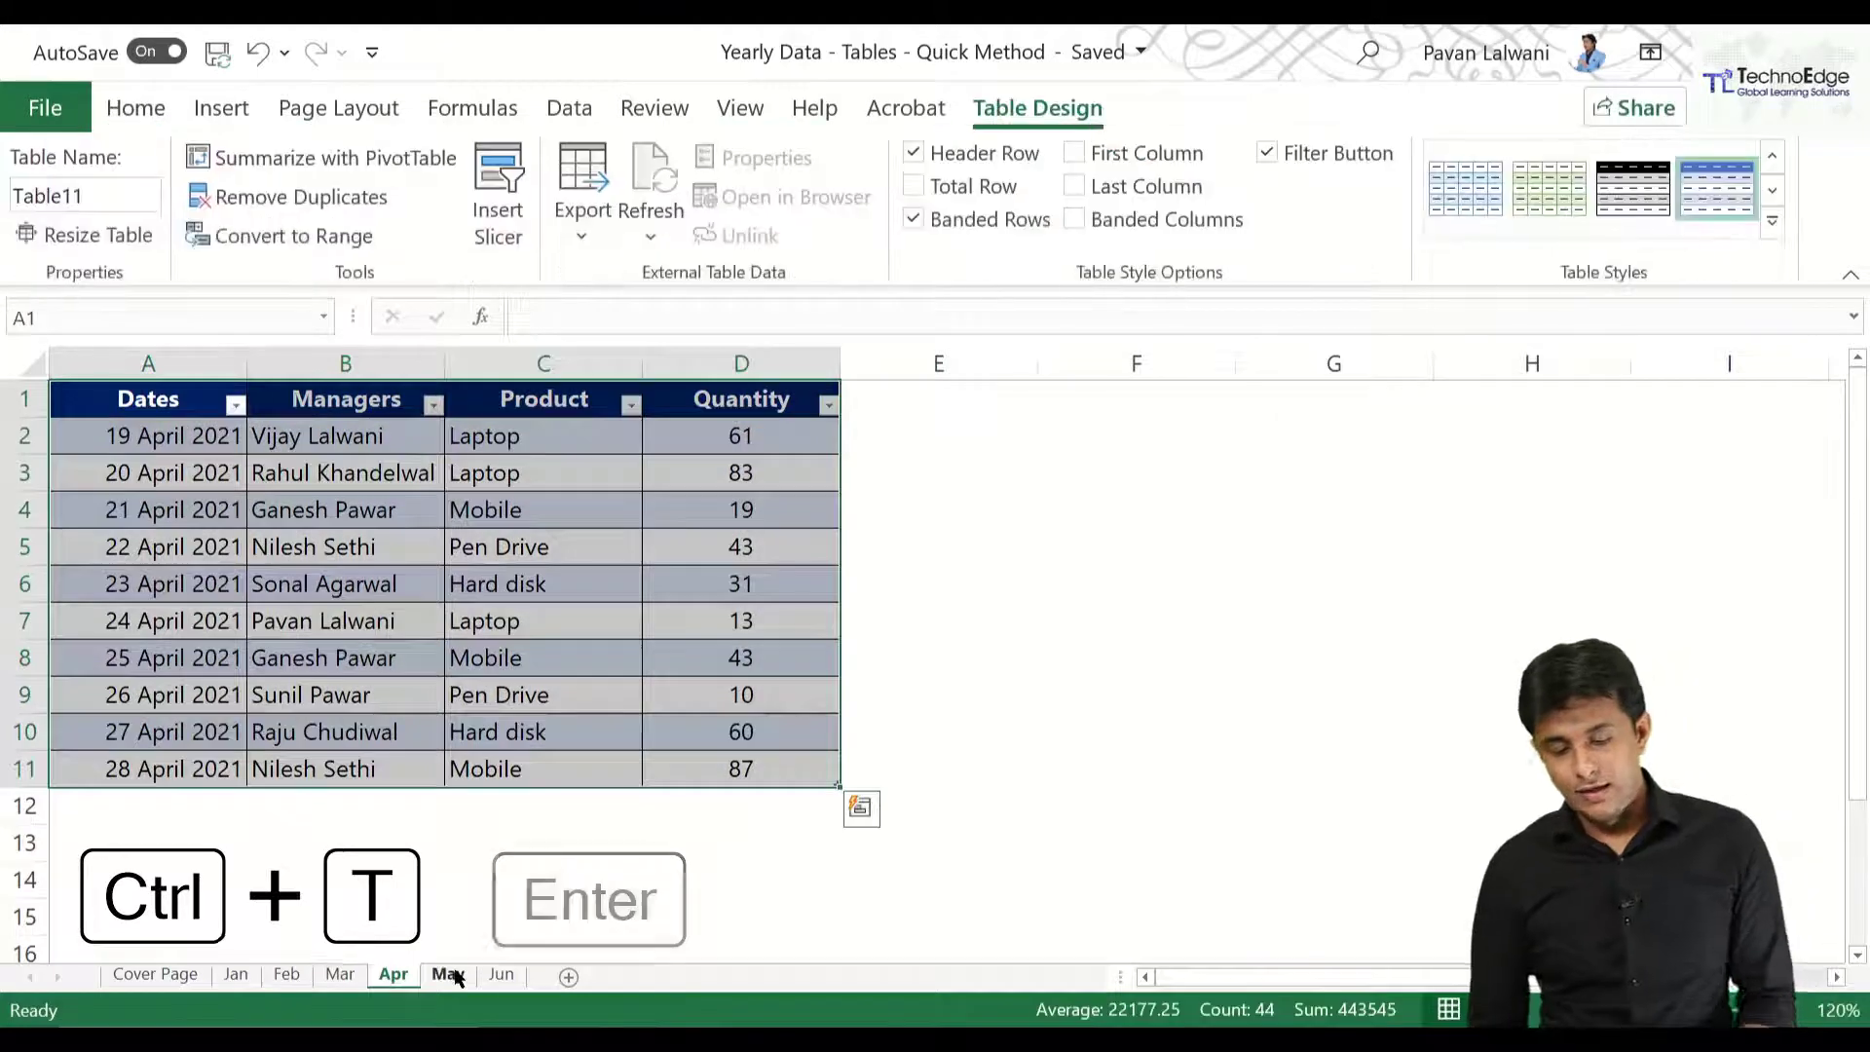
Step: Convert the data range on the May sheet into a table with headers
click(447, 972)
click(346, 569)
click(245, 115)
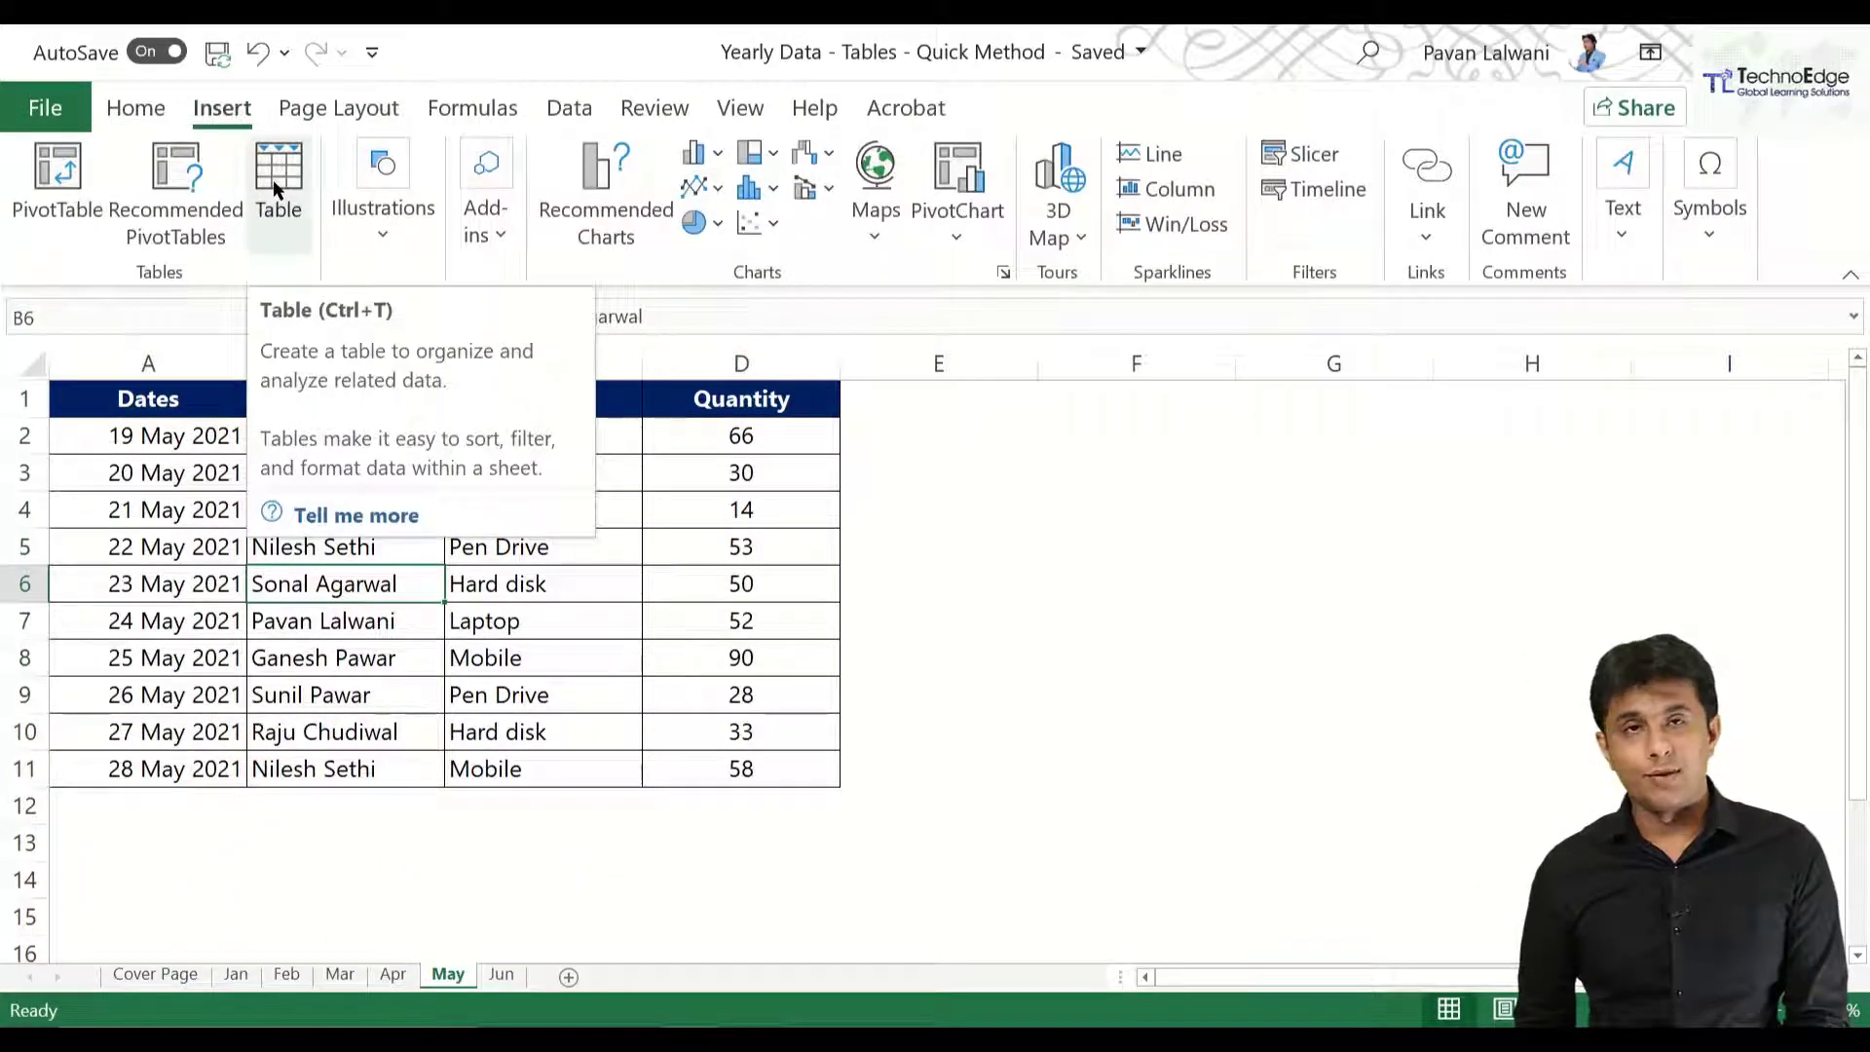
click(274, 181)
key(Return)
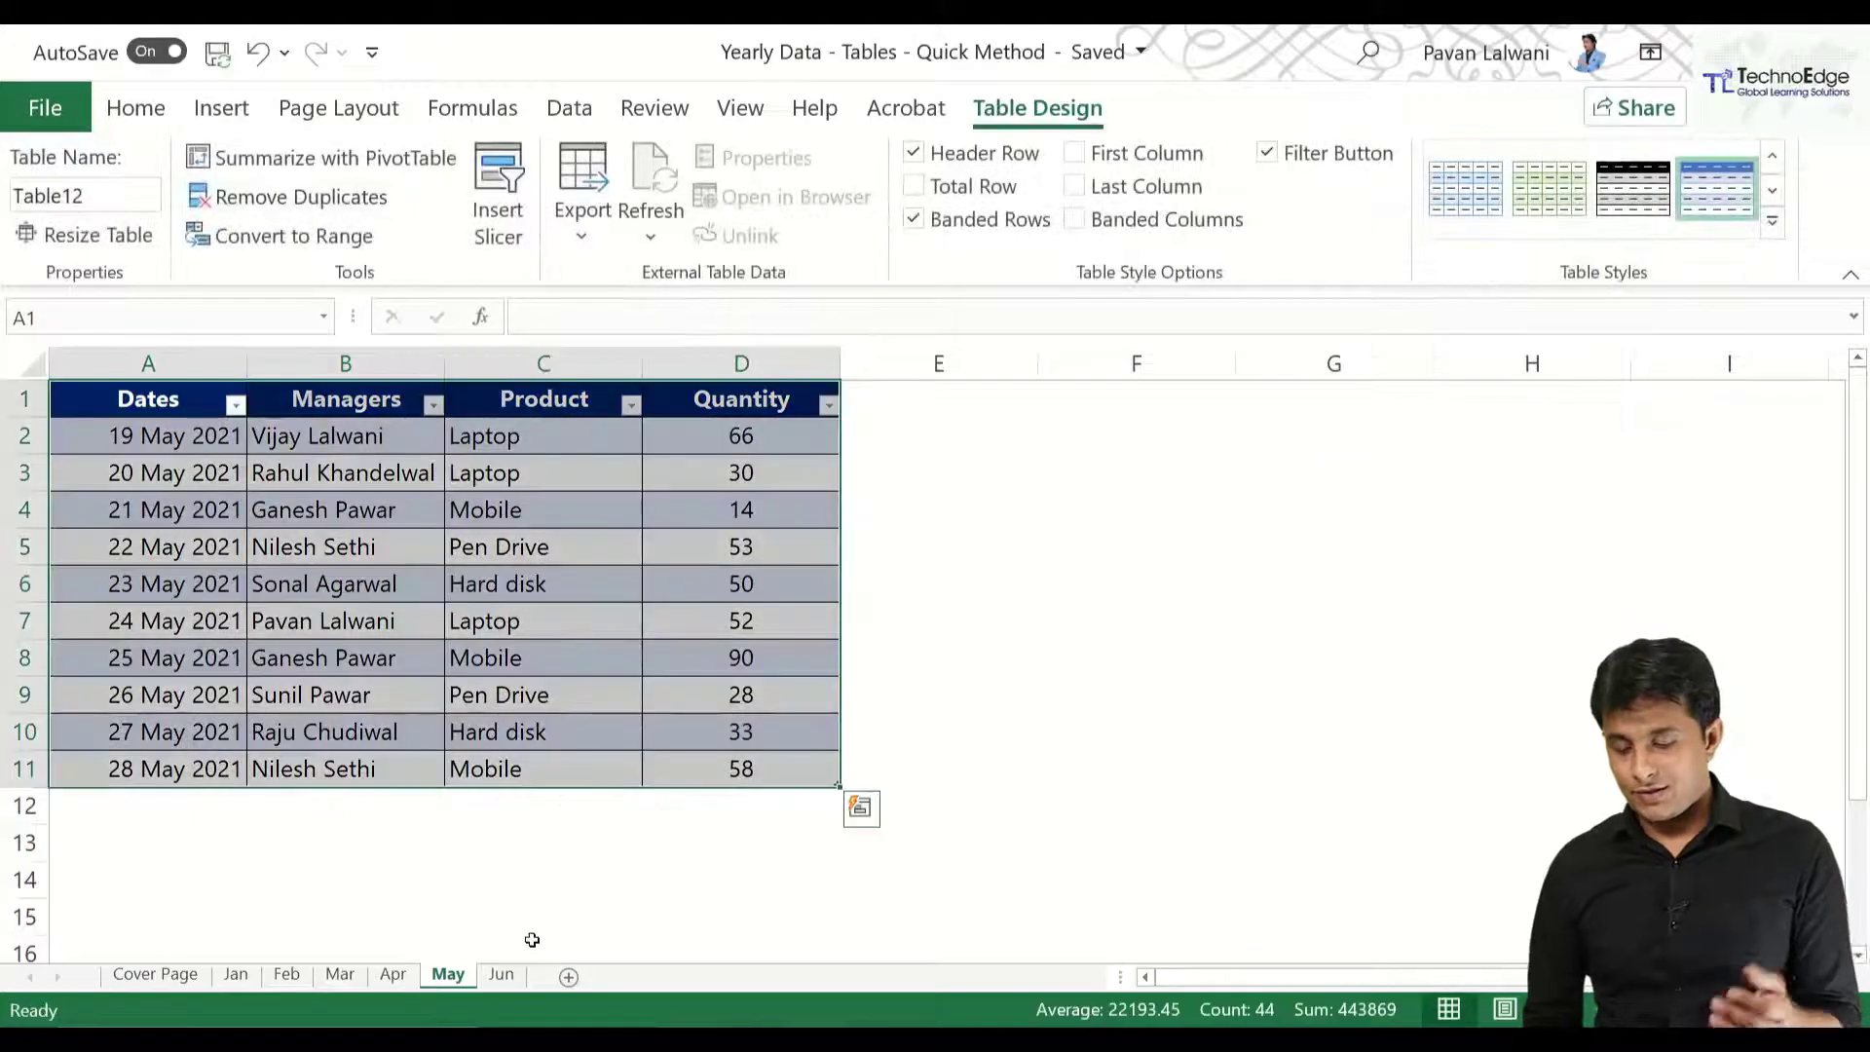
Step: Convert the data range on the Jun sheet into a table with headers
click(501, 974)
click(349, 513)
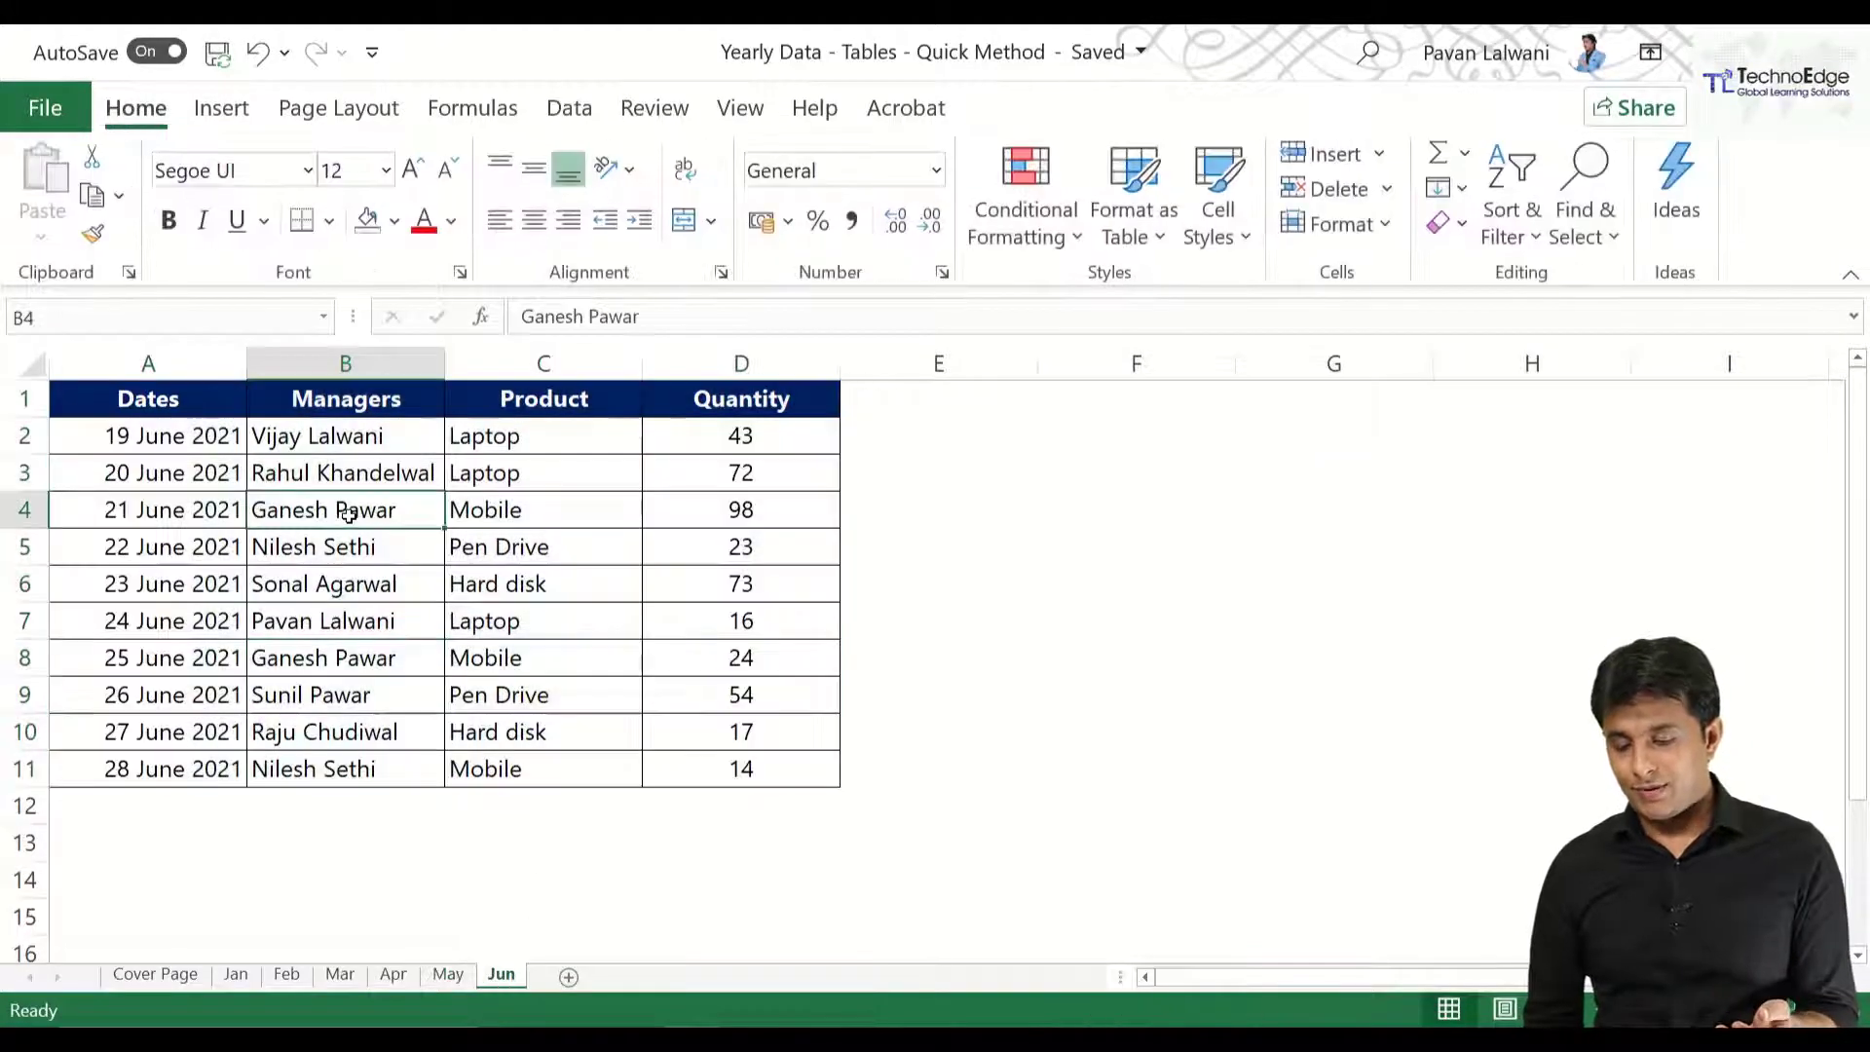
click(219, 111)
click(273, 181)
key(Return)
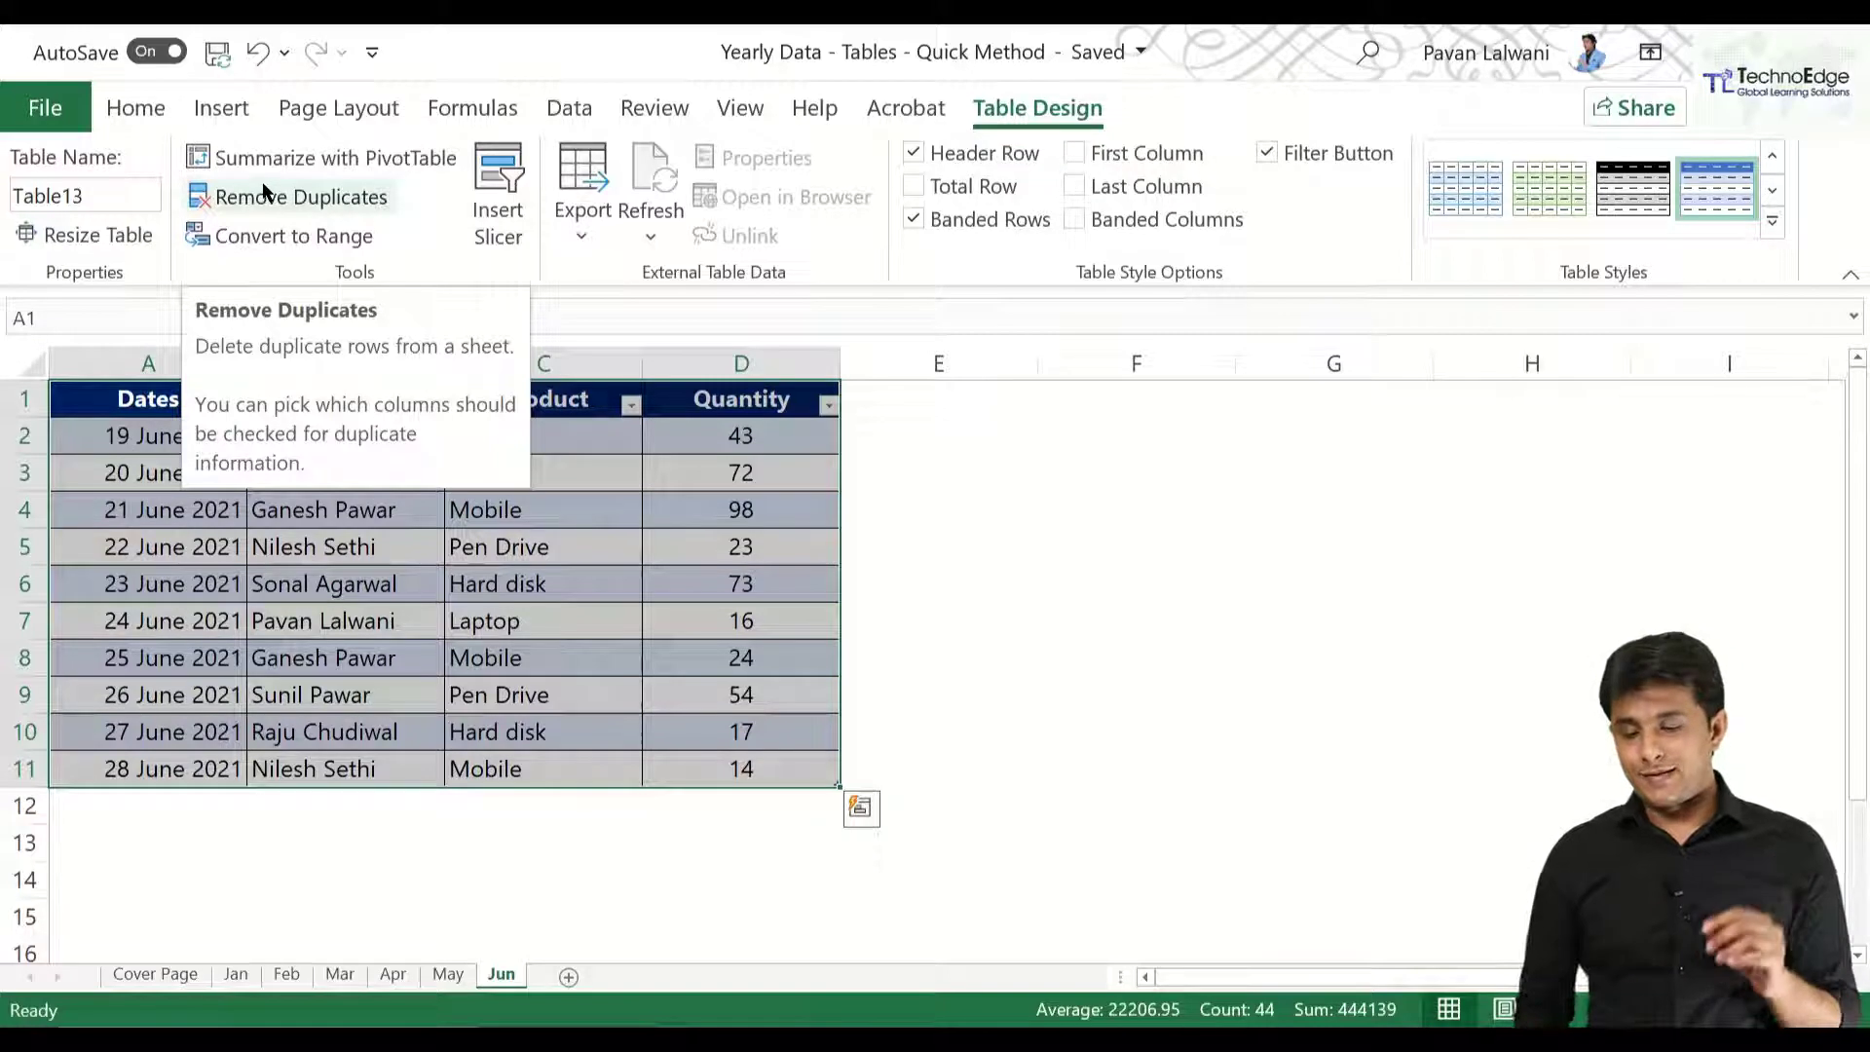
Step: Create a blank query in the Power Query Editor to combine the workbook's tables
click(582, 112)
click(47, 233)
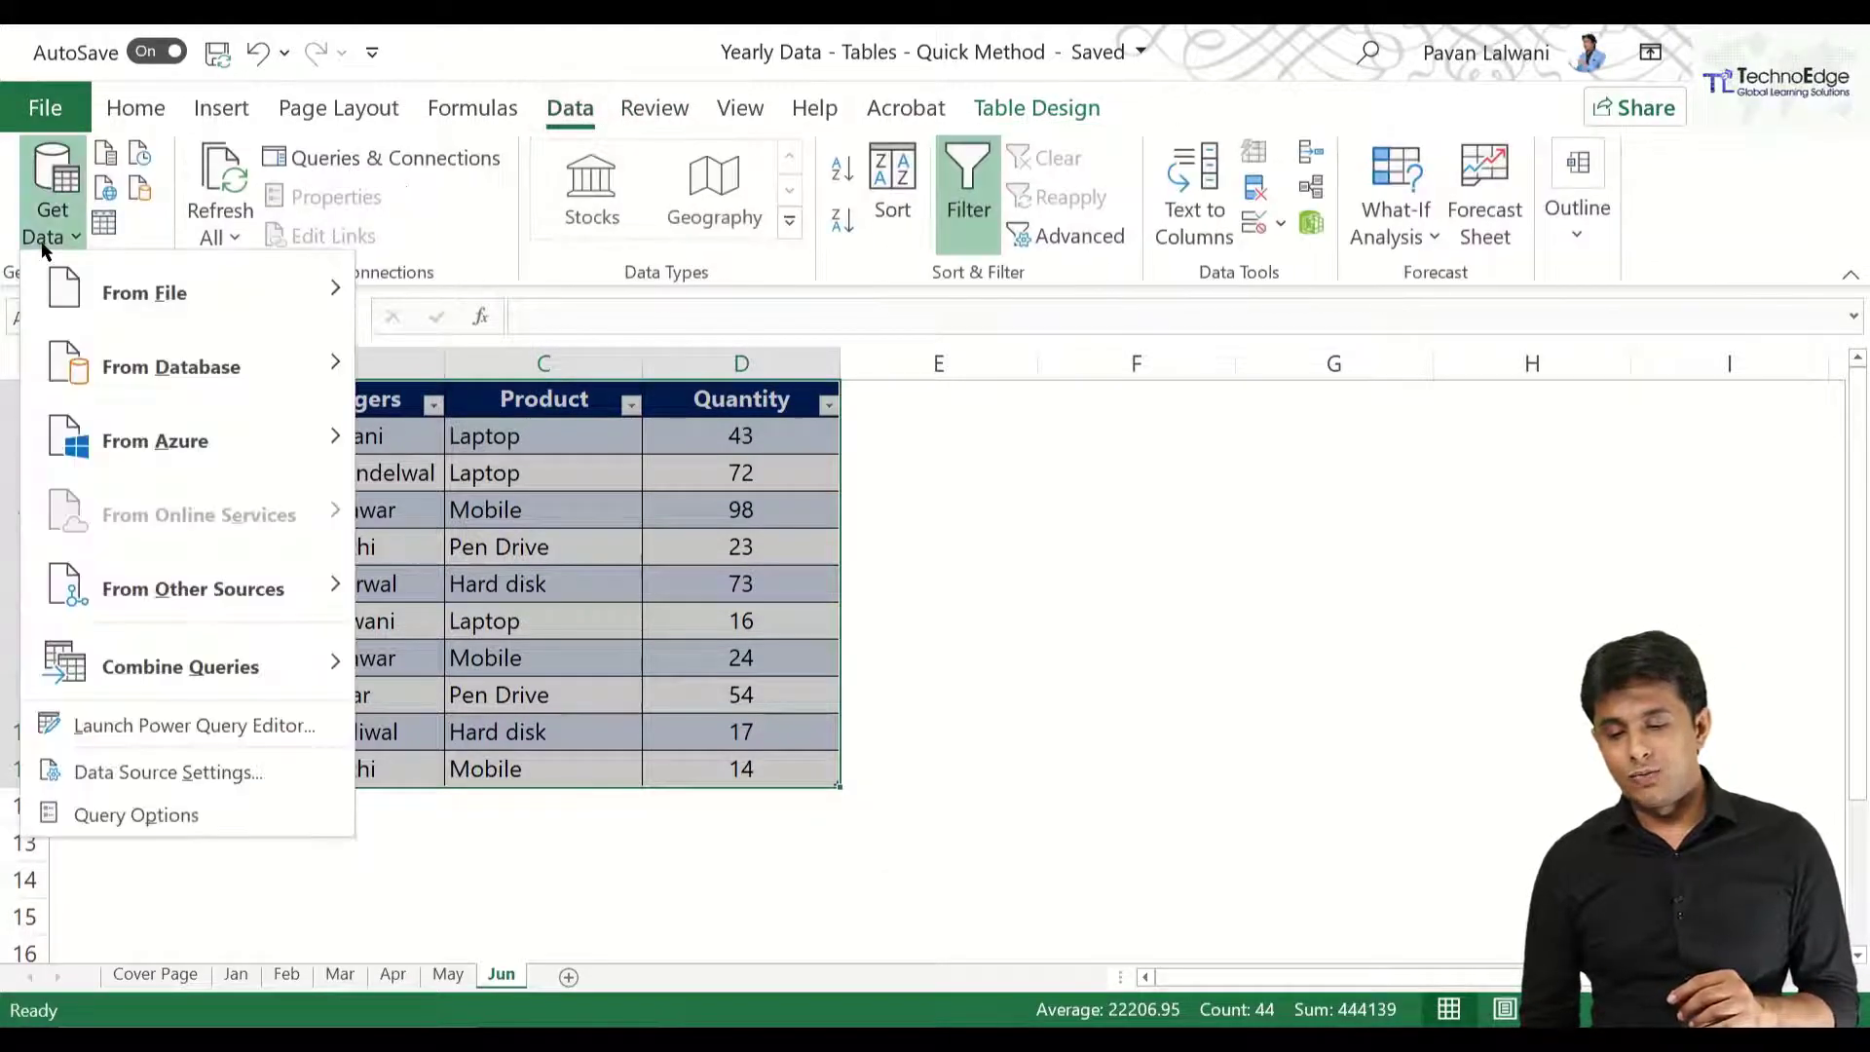
mouse_move(180, 588)
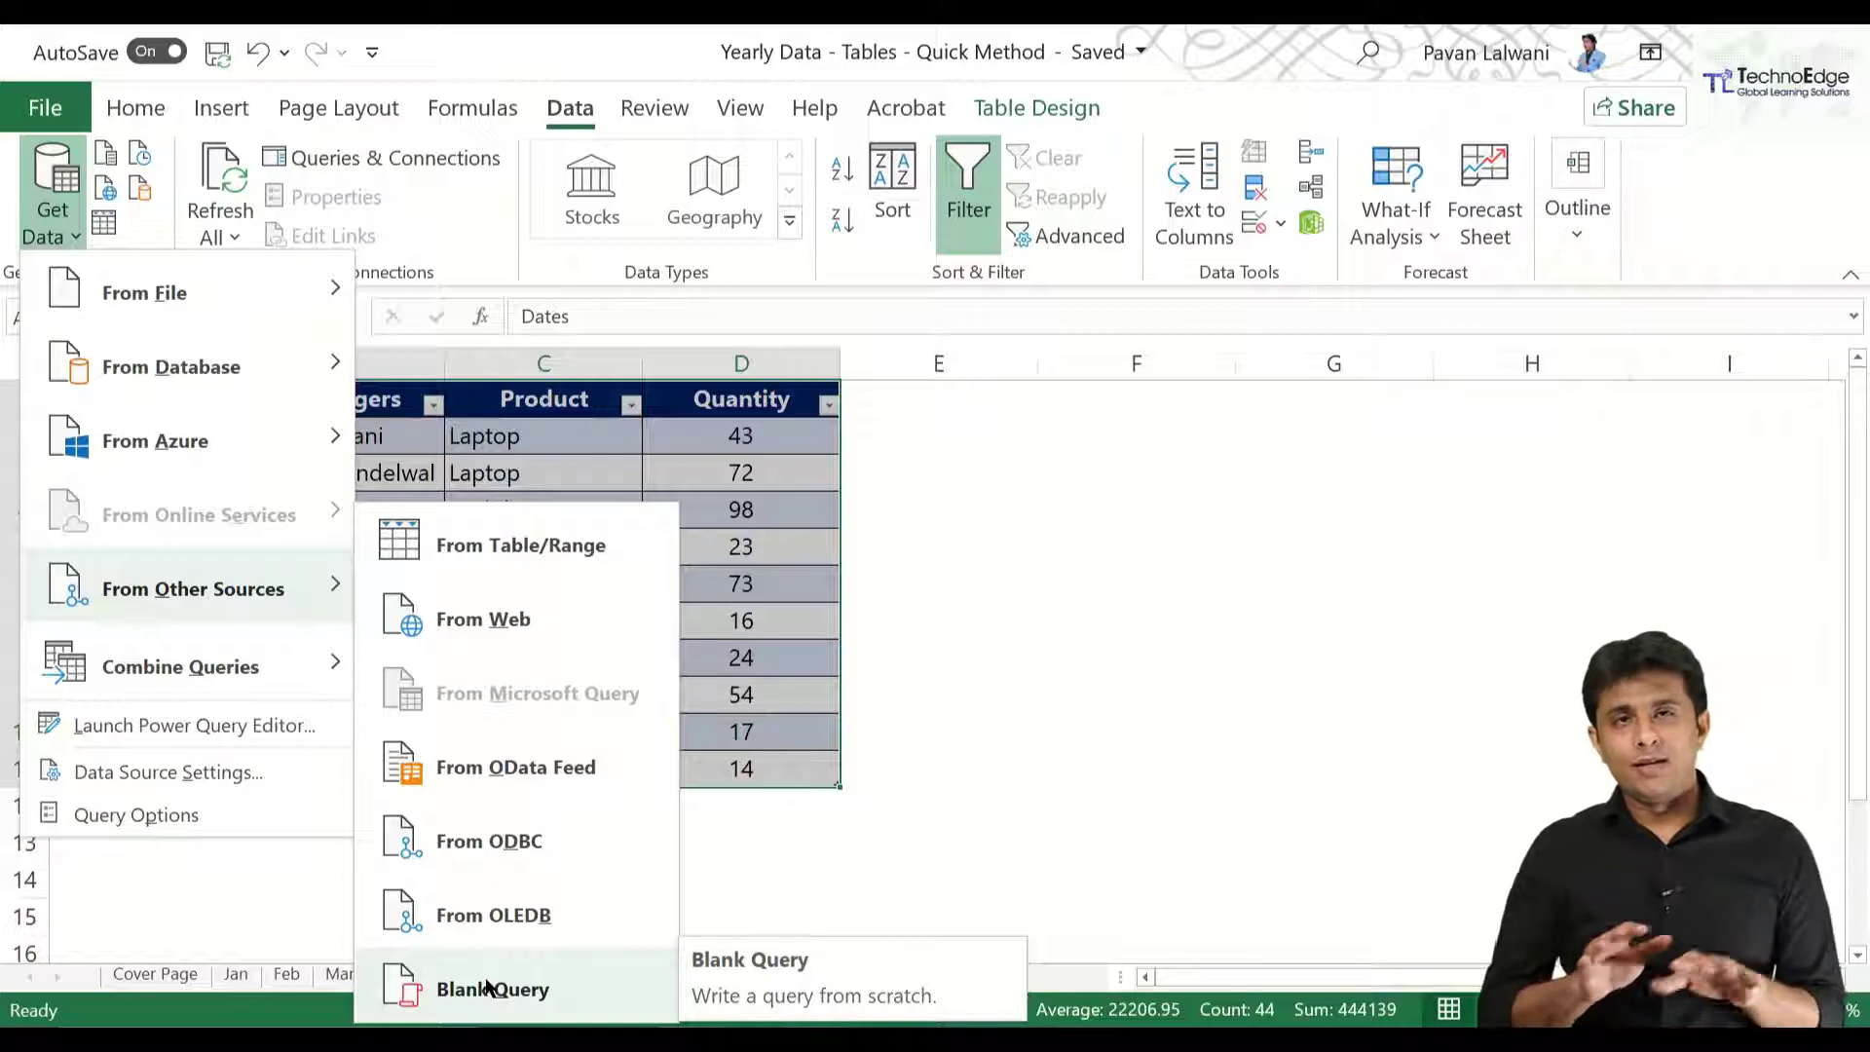
click(487, 988)
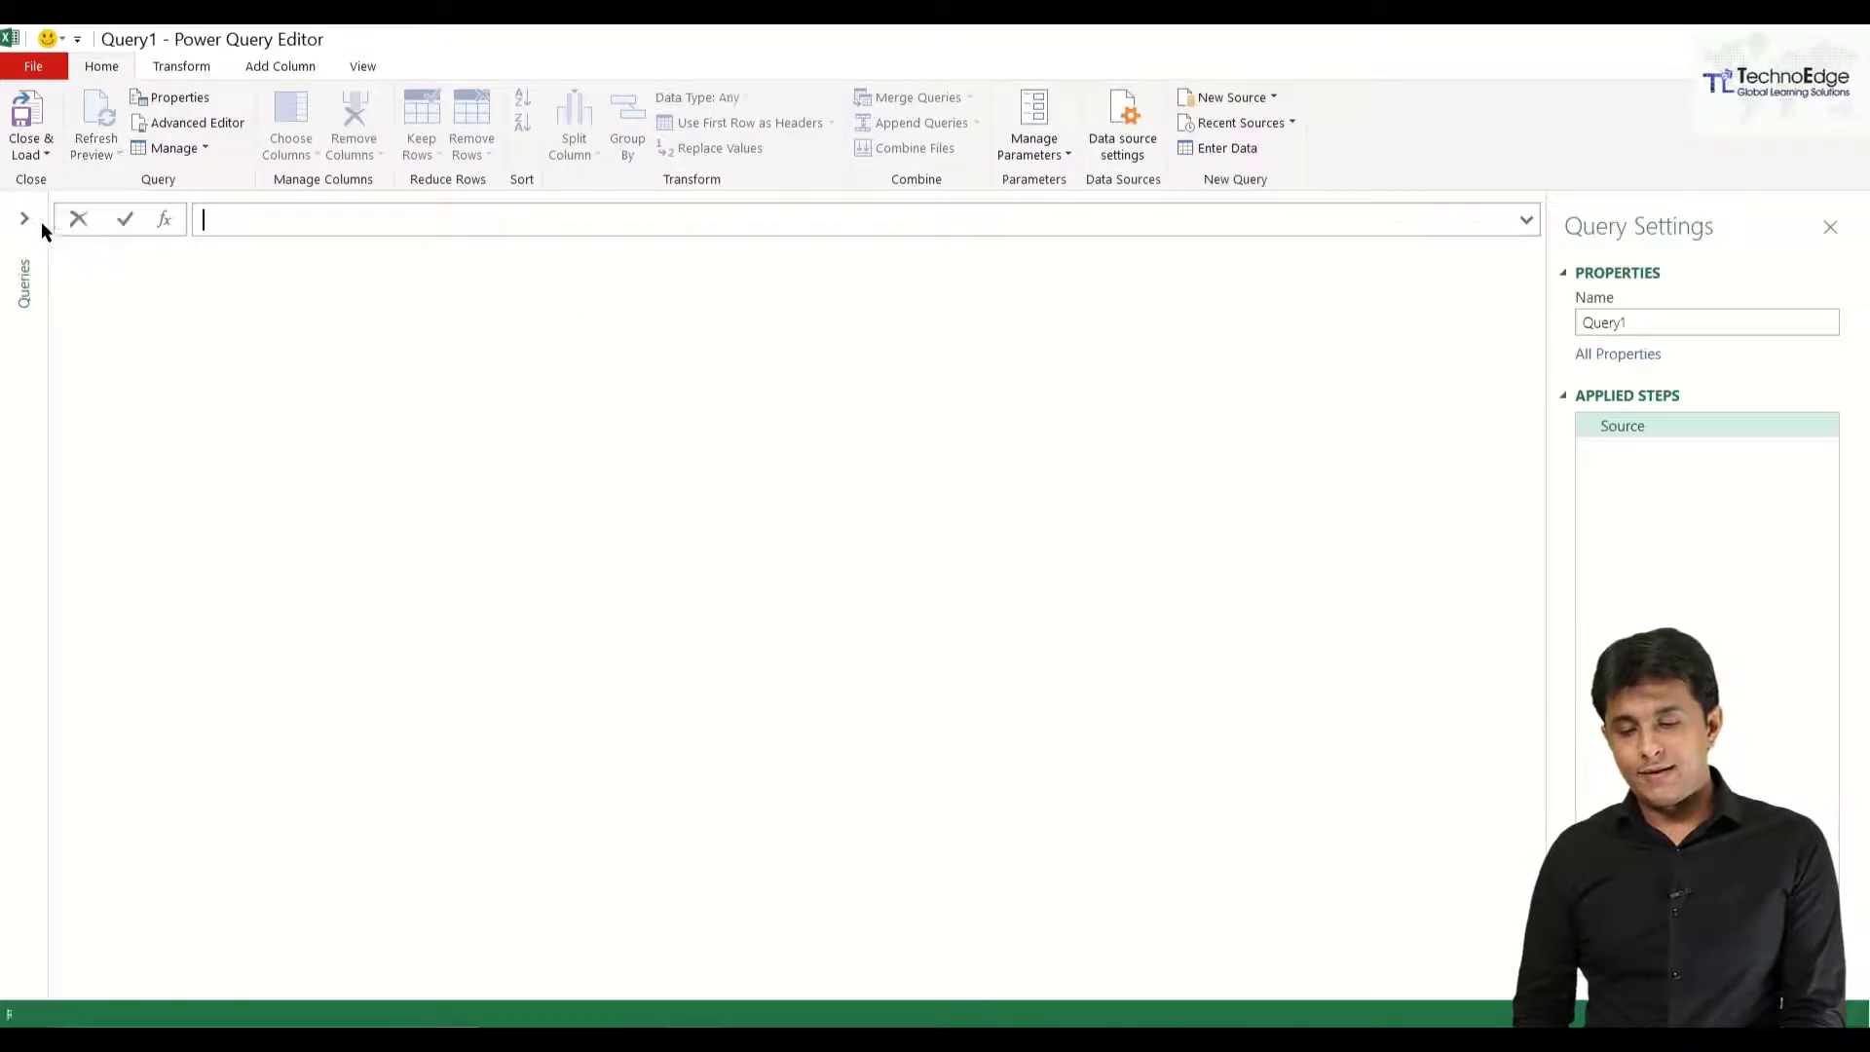
Step: Show the list of queries and rename the blank query to "Appended data"
click(24, 219)
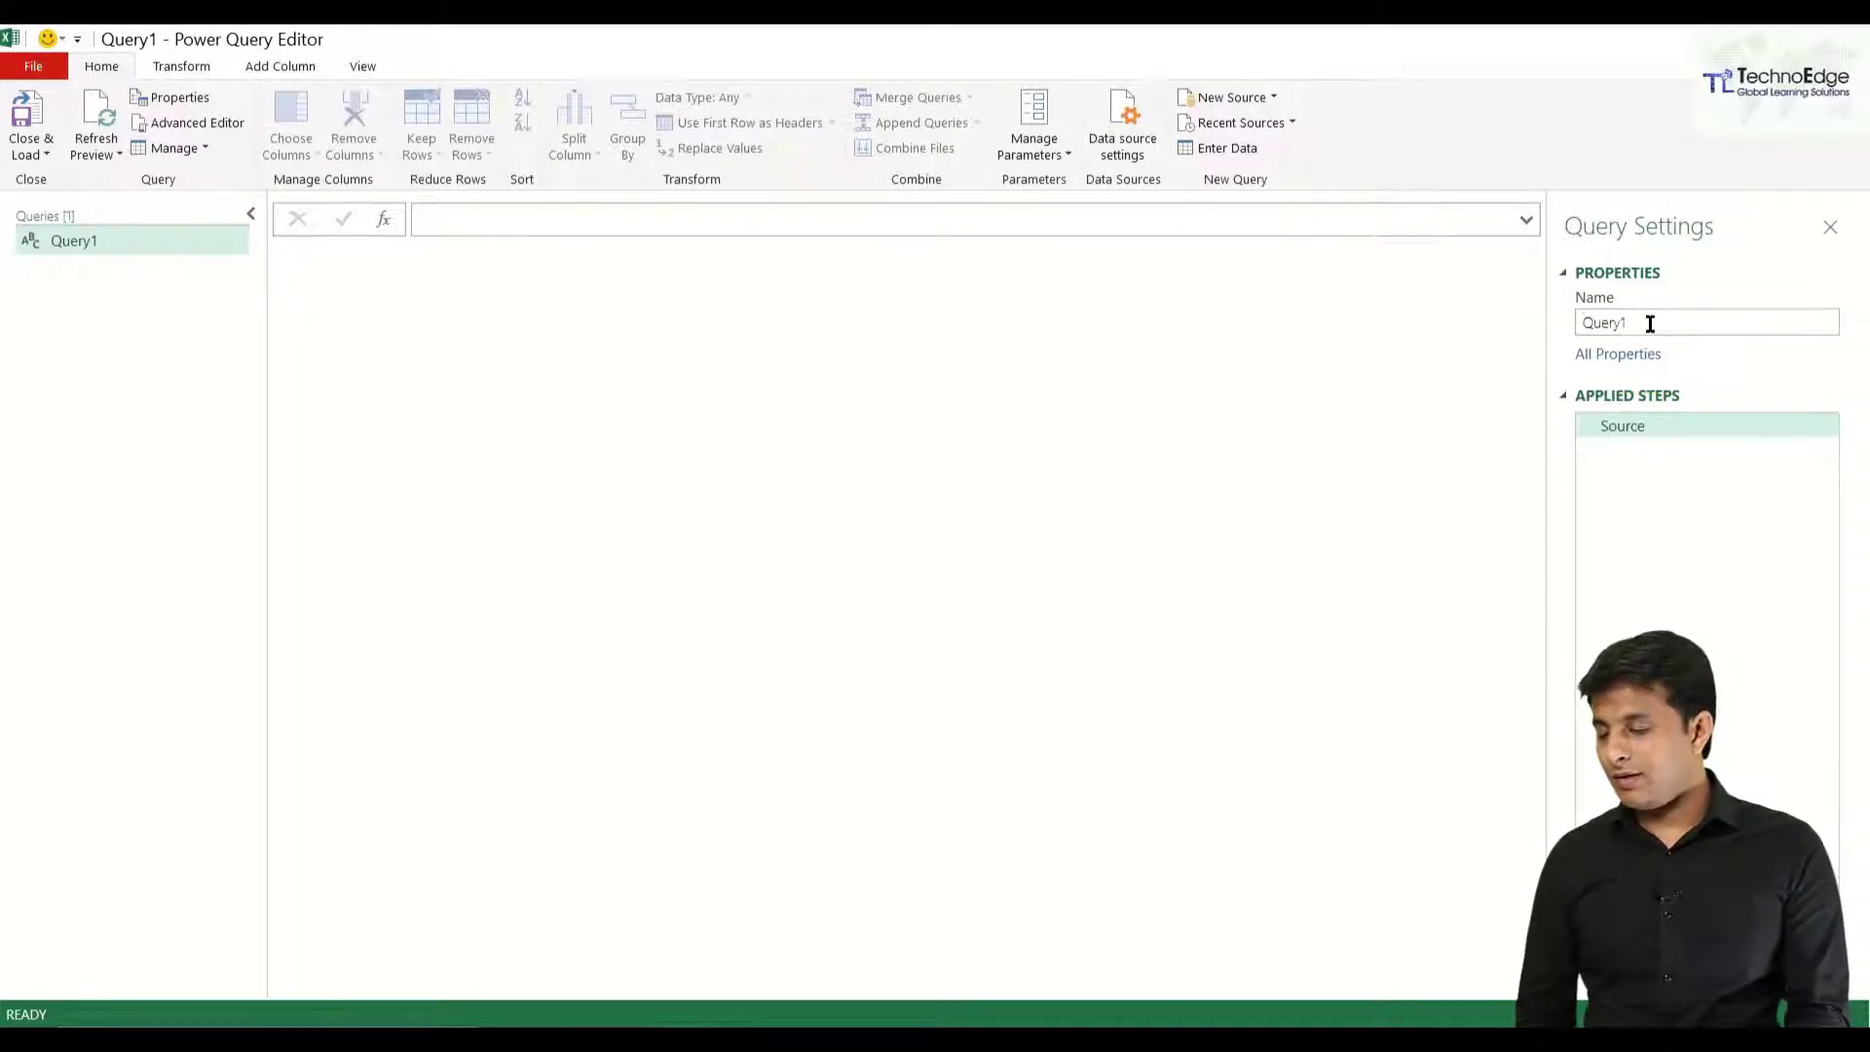
double_click(1609, 321)
text(Appen)
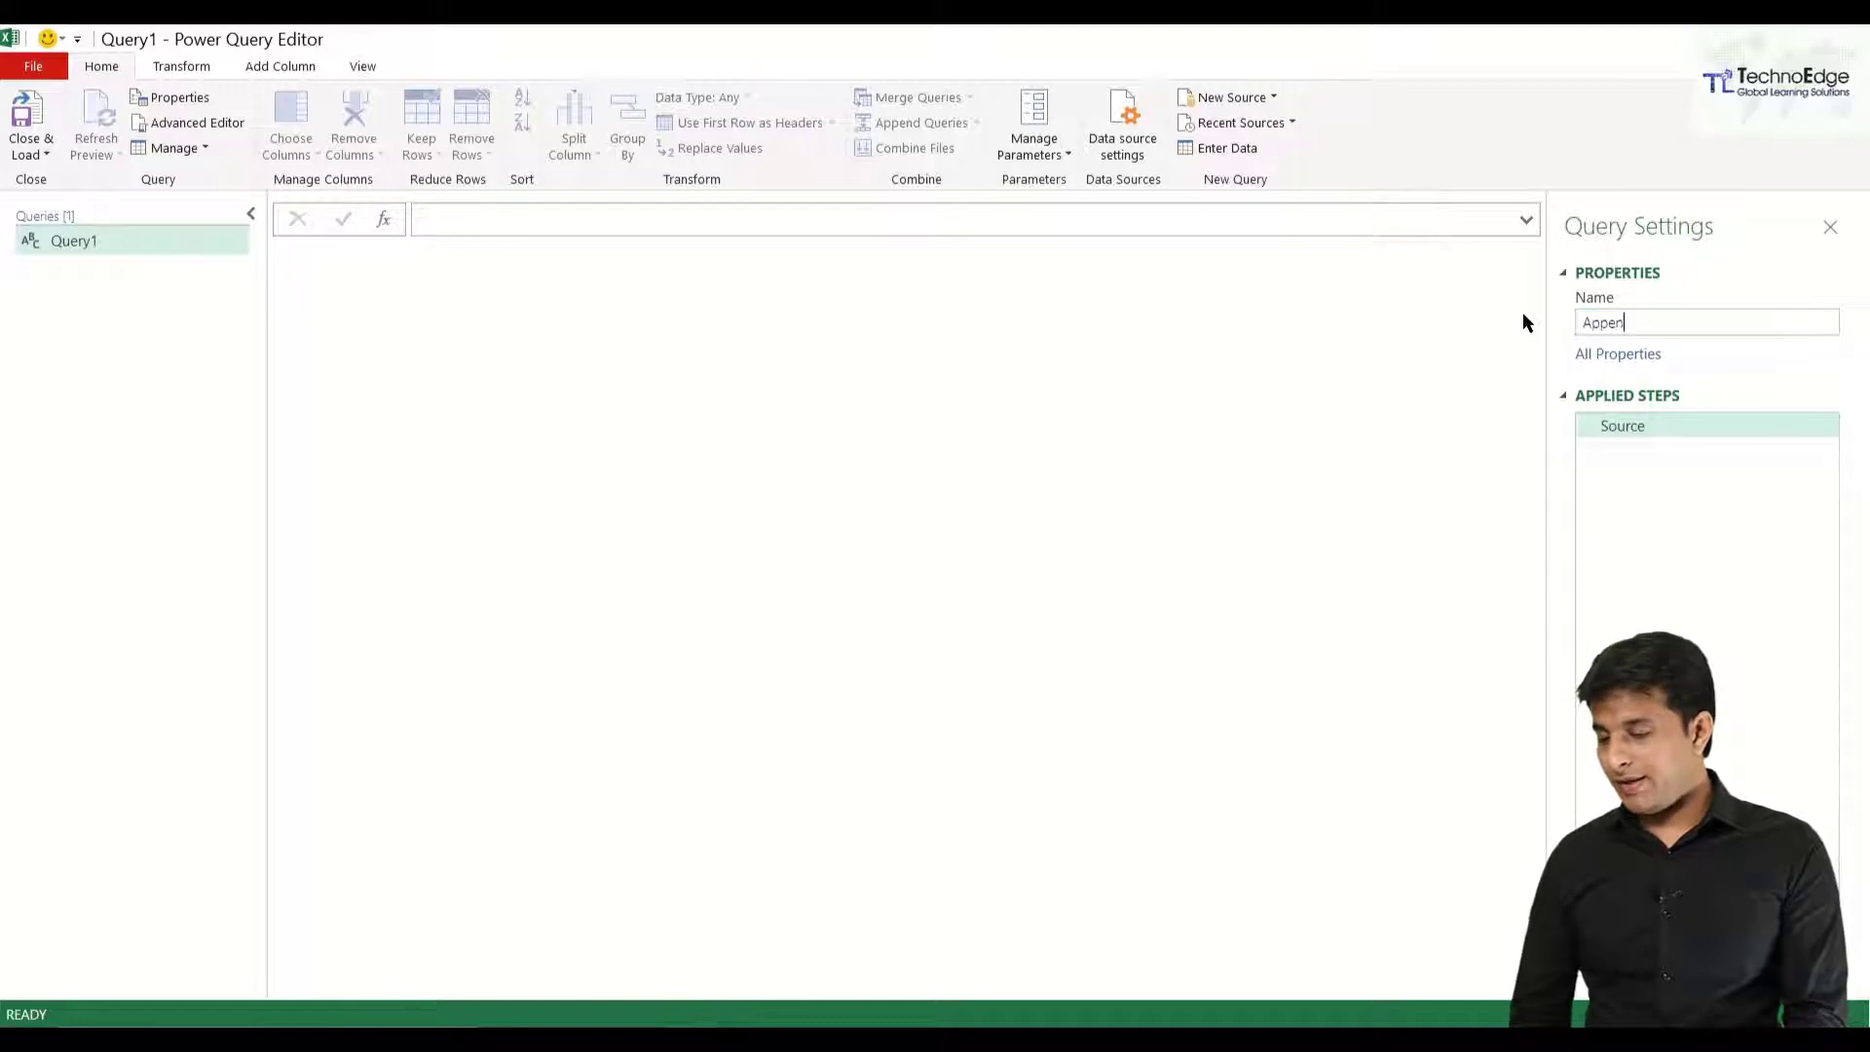
text(ded data)
key(Return)
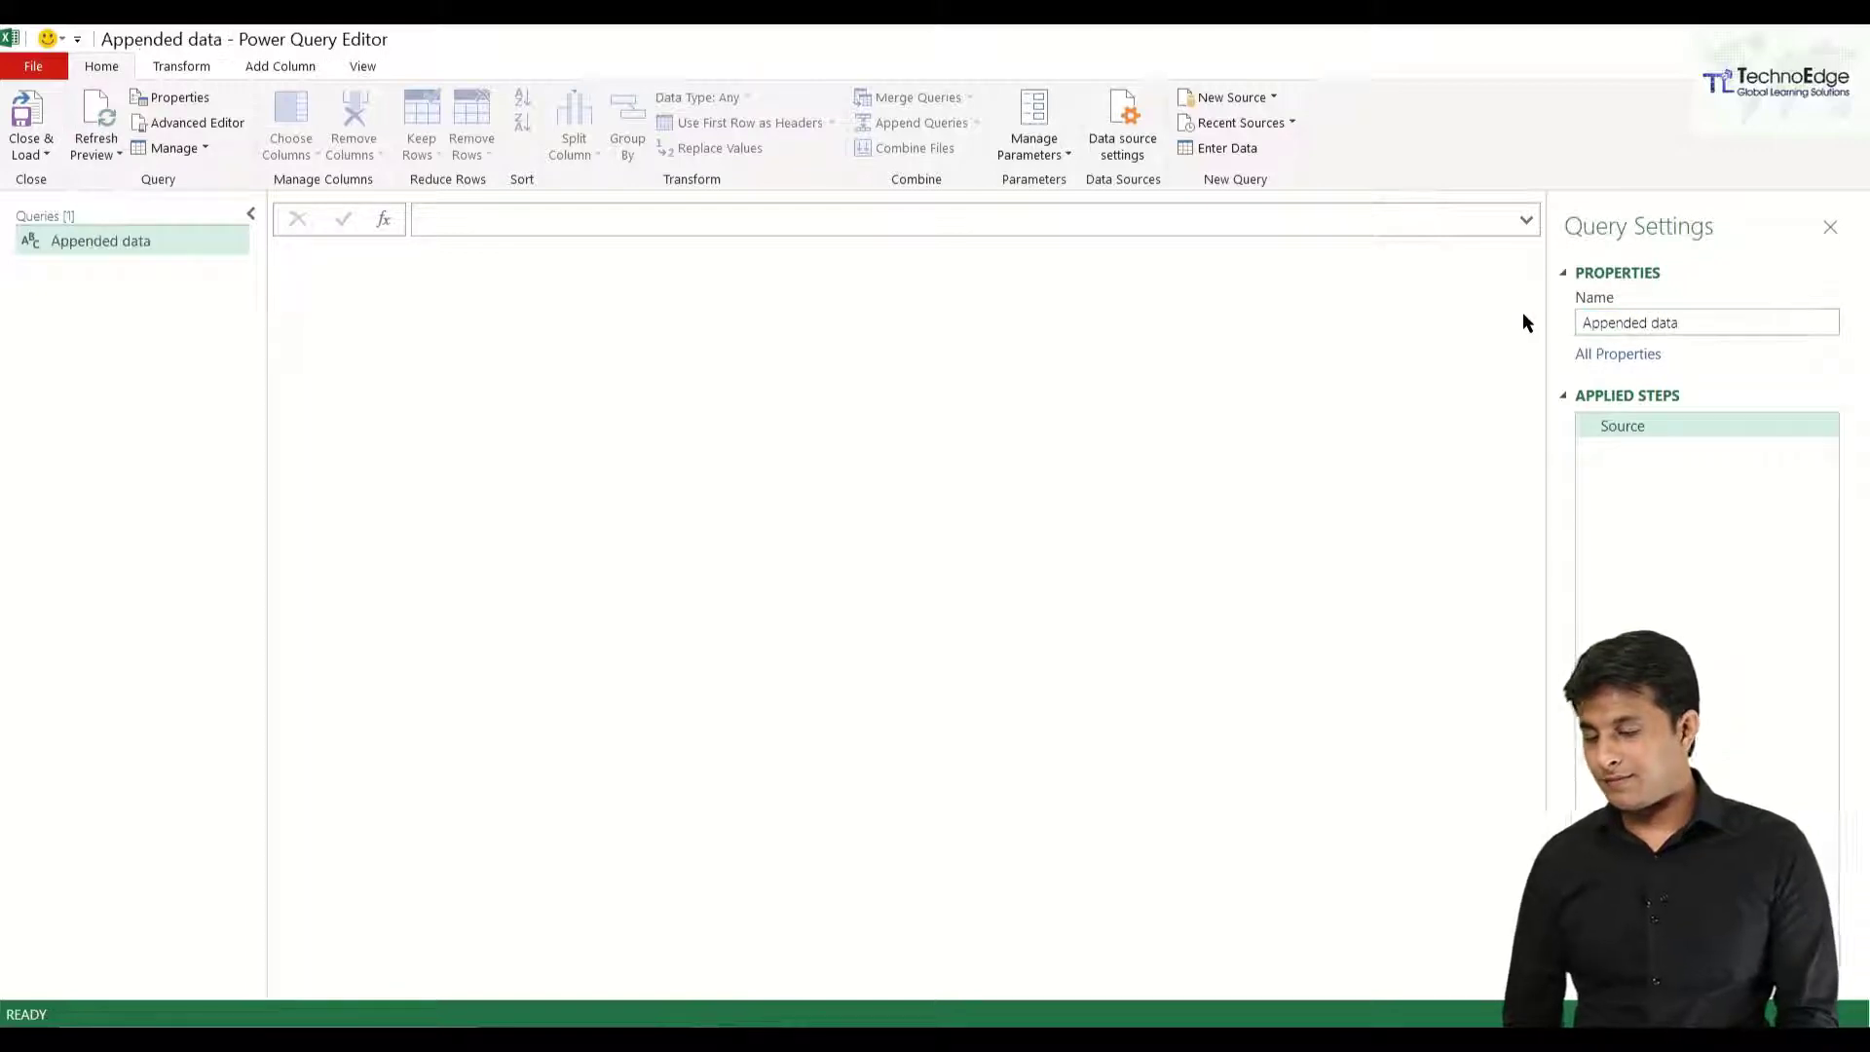
Step: Enter the formula =Excel.CurrentWorkbook() as the query's source to list all tables in the workbook
click(795, 219)
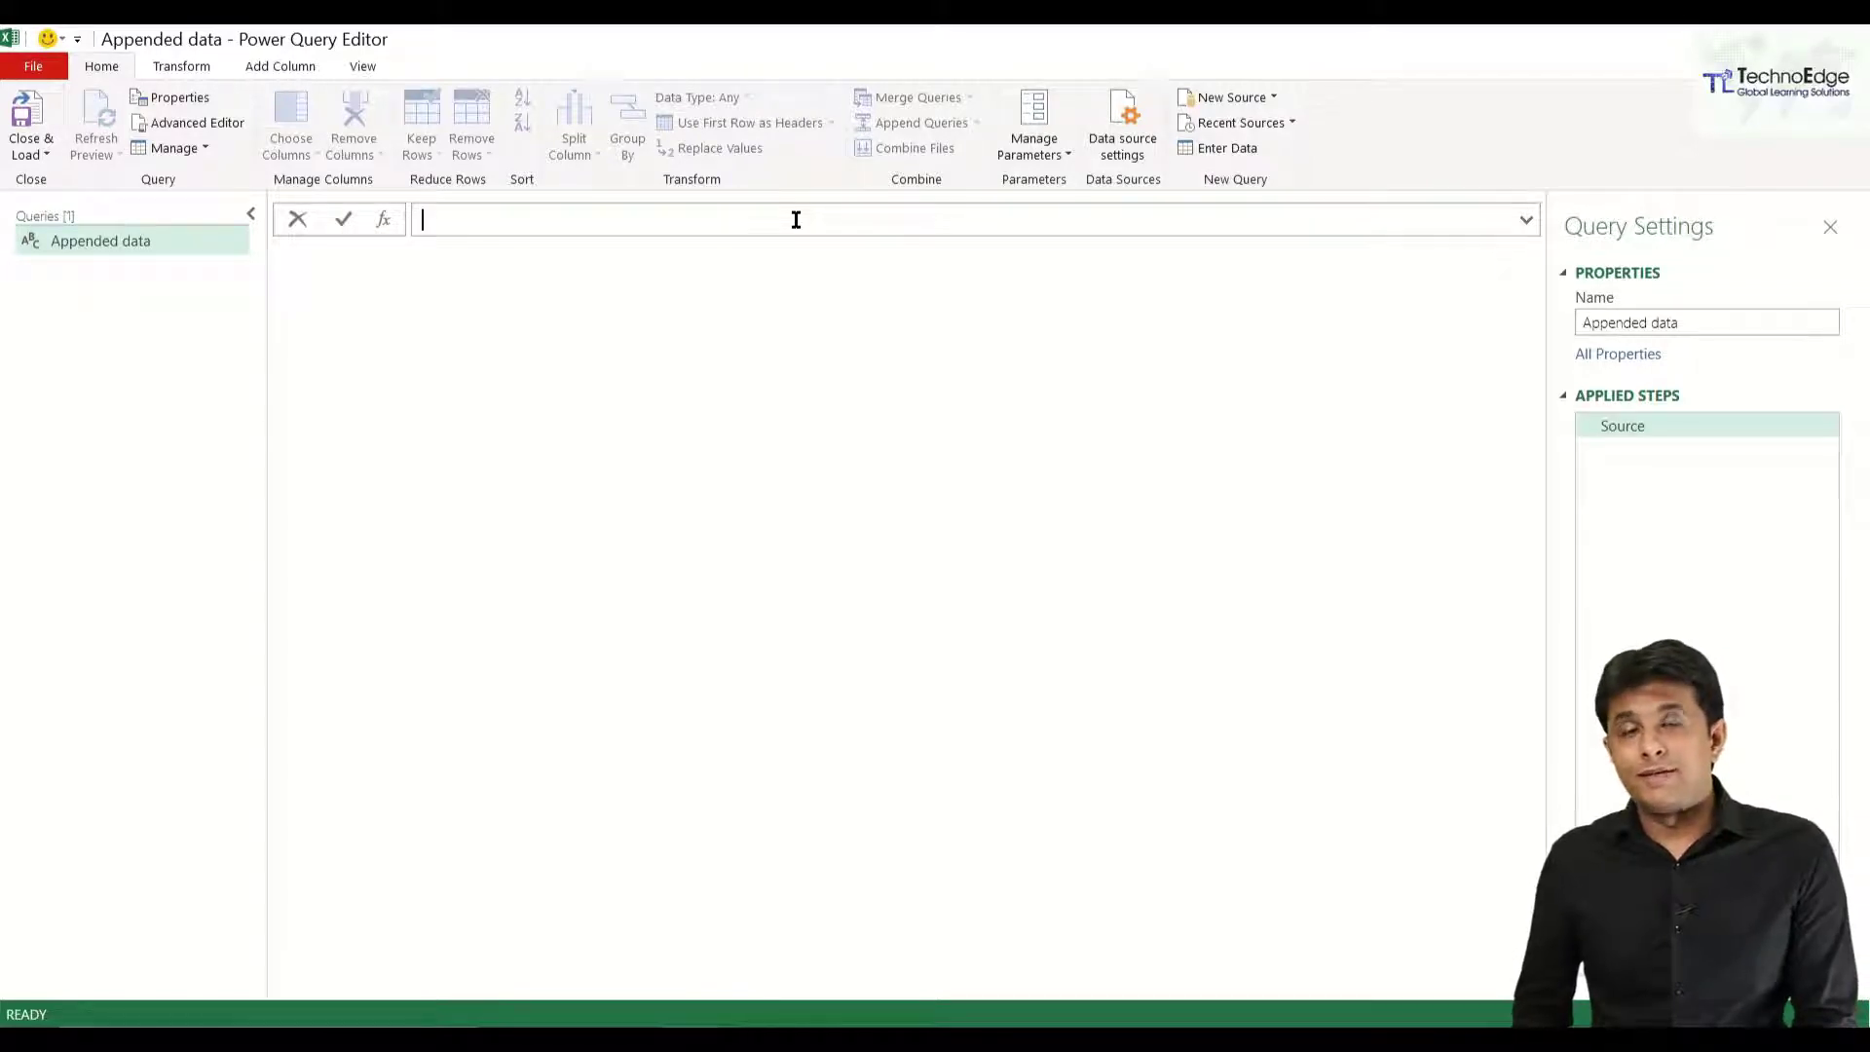
text(=E)
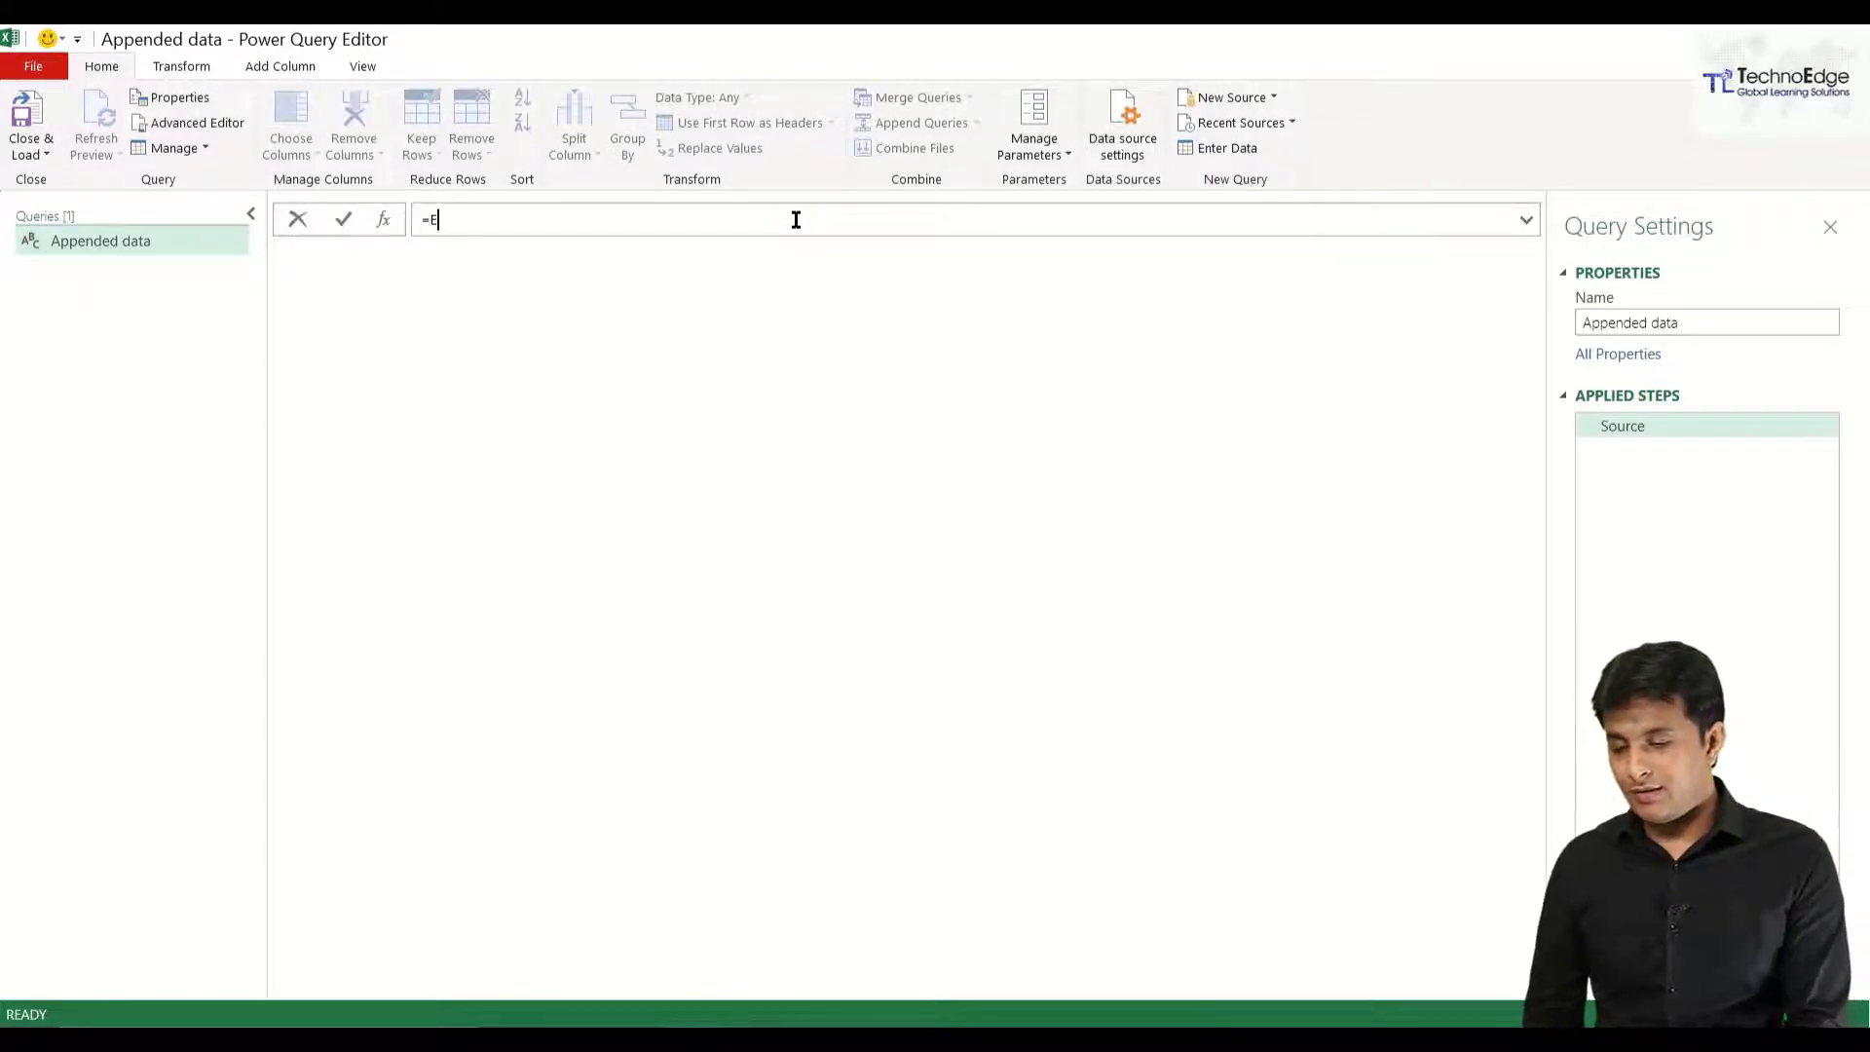
text(xcel)
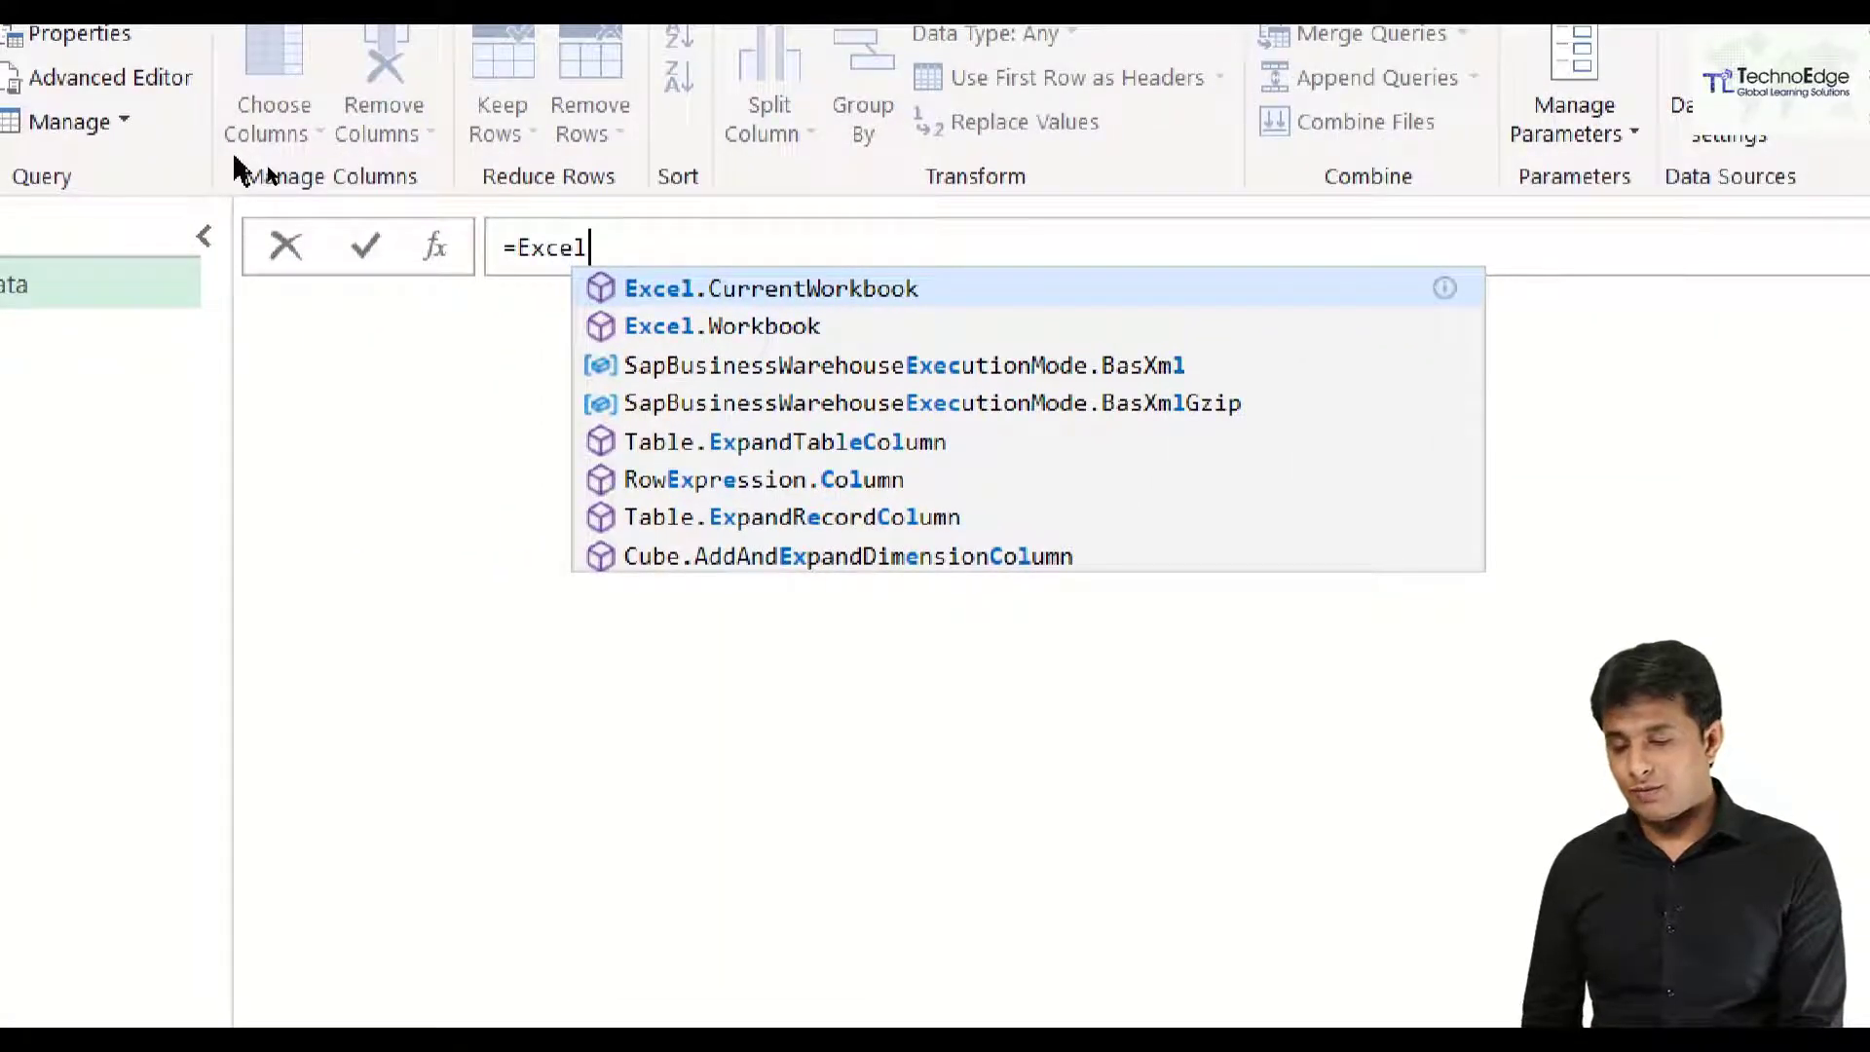
key(Tab)
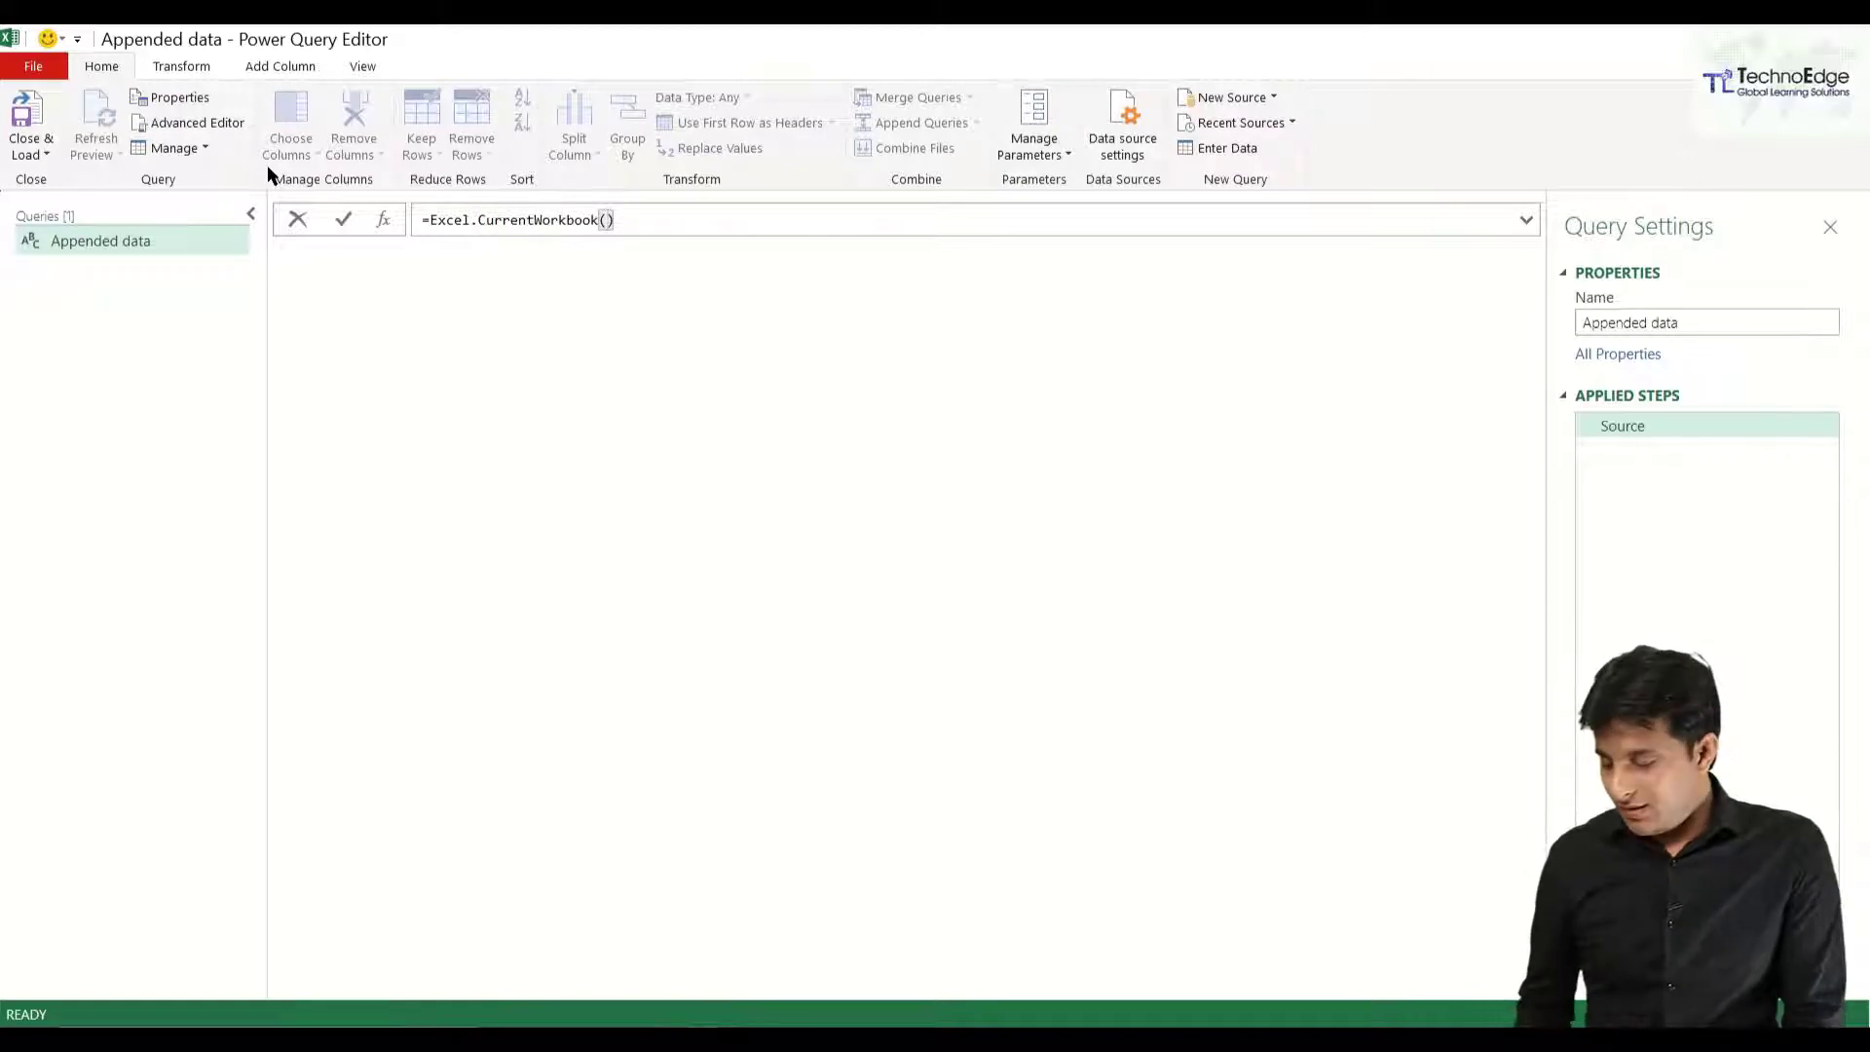
key(Return)
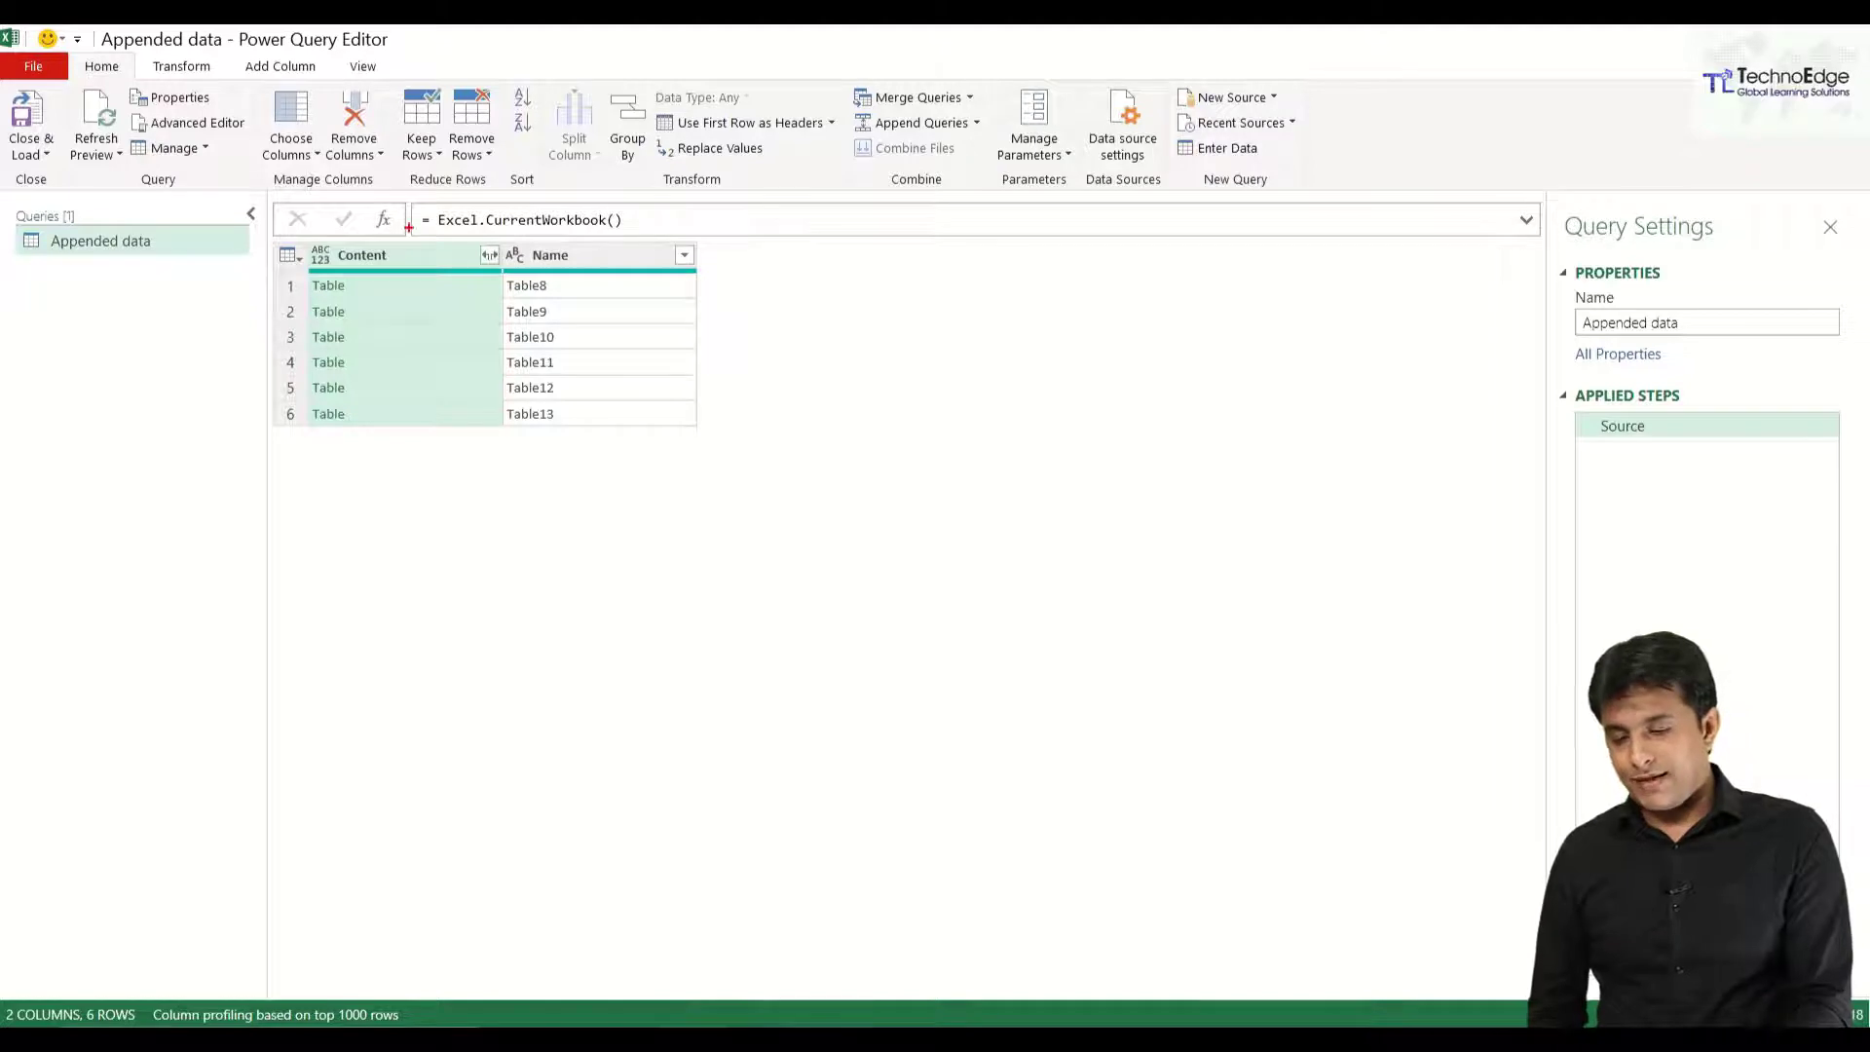
drag(496, 234, 692, 437)
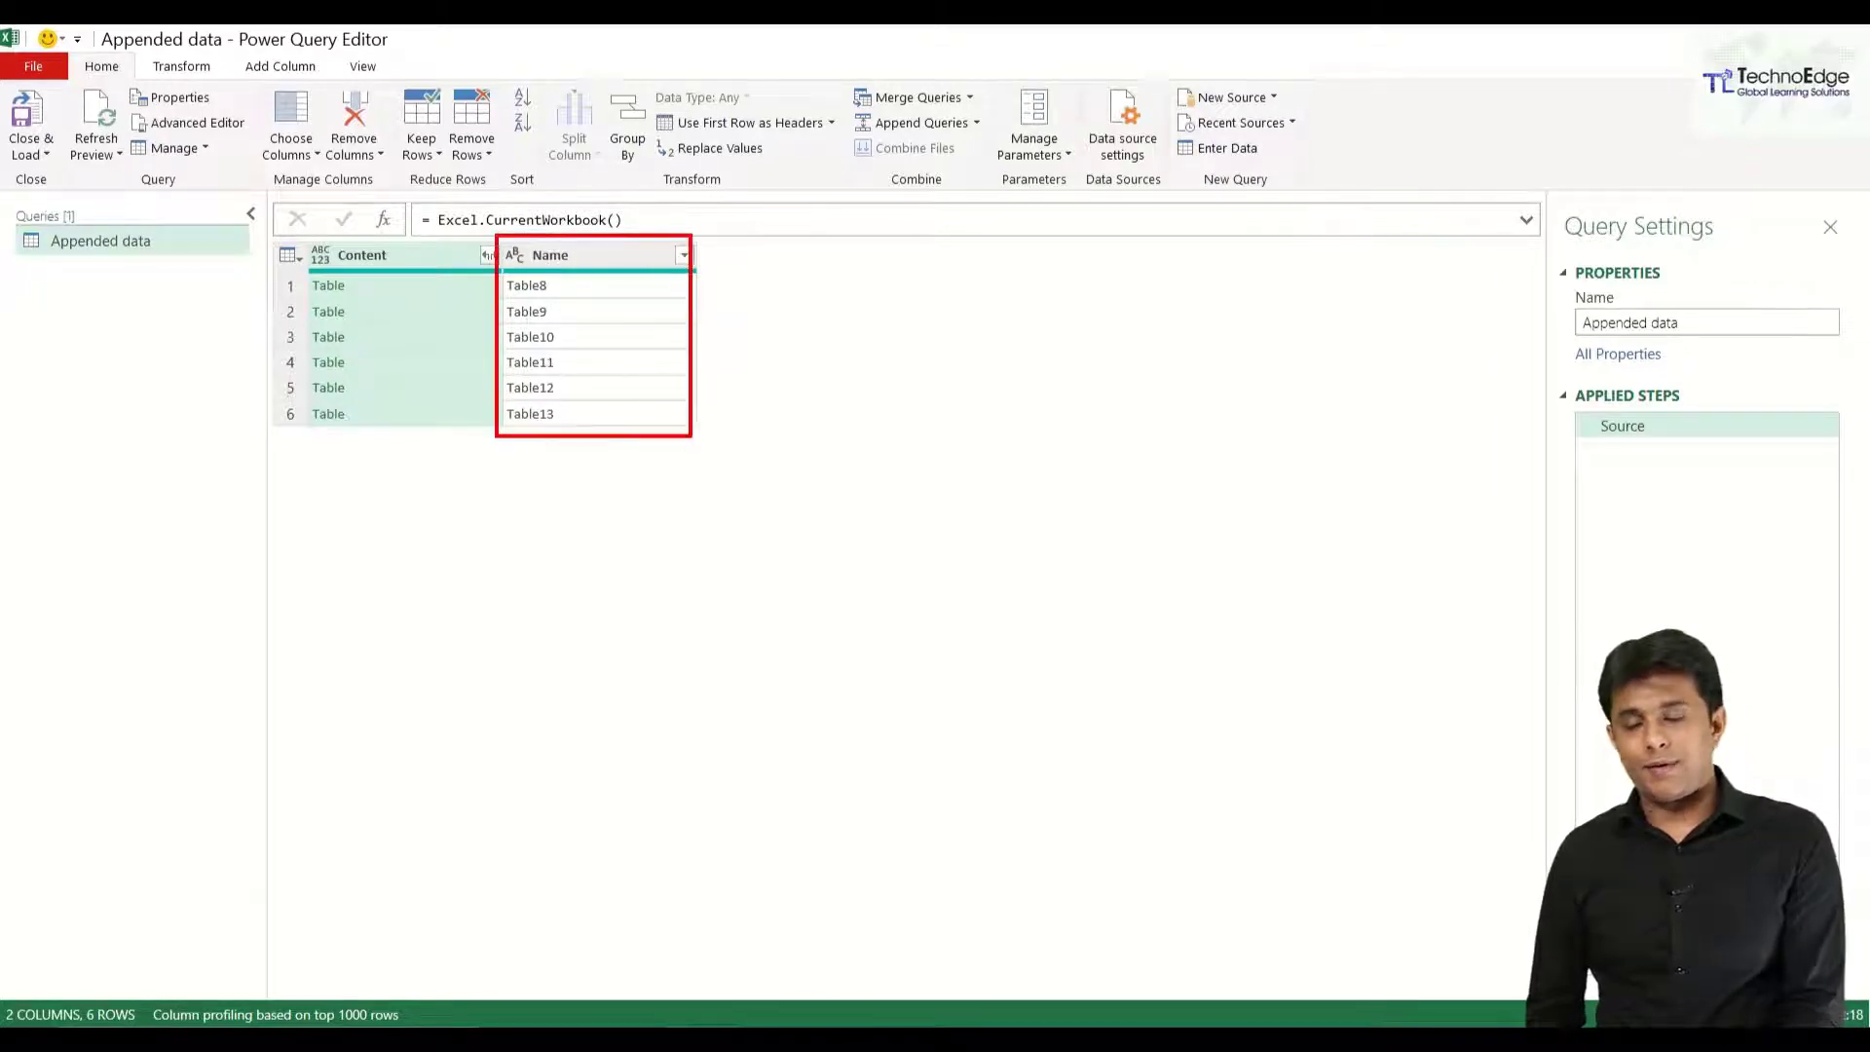
drag(292, 239, 447, 428)
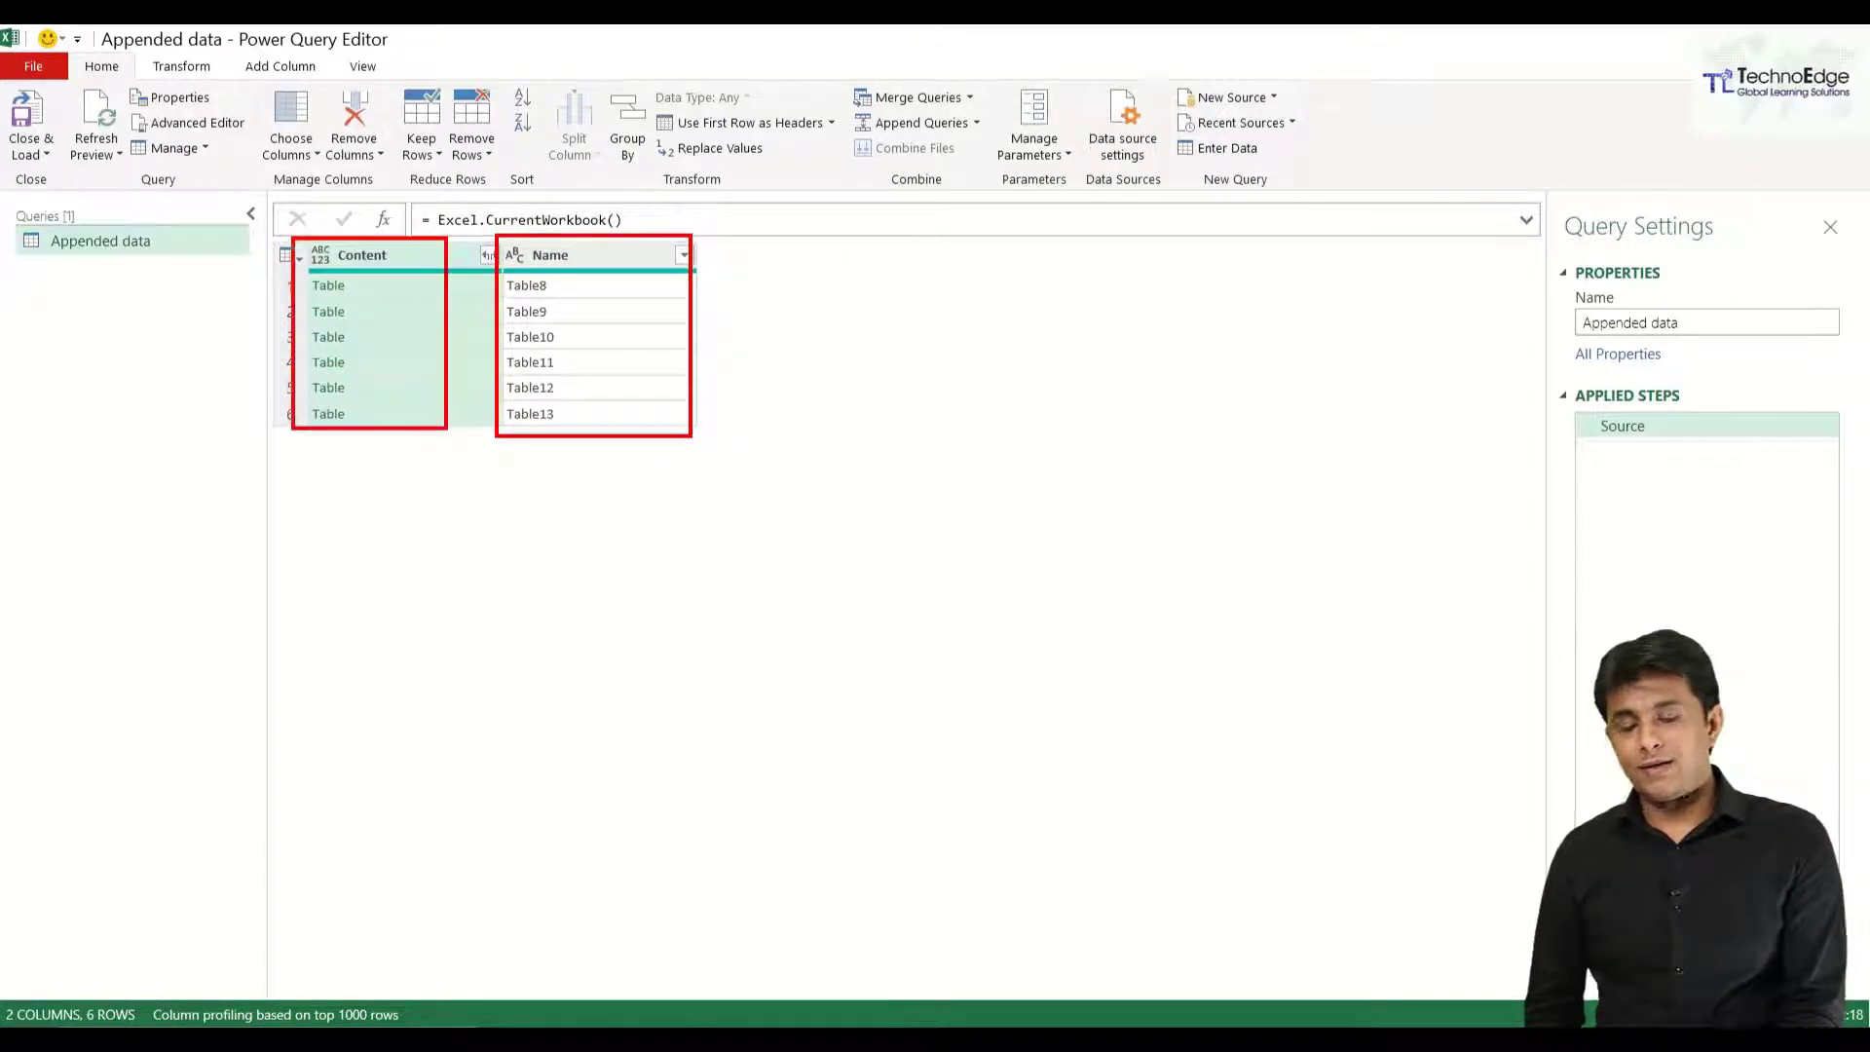
key(Escape)
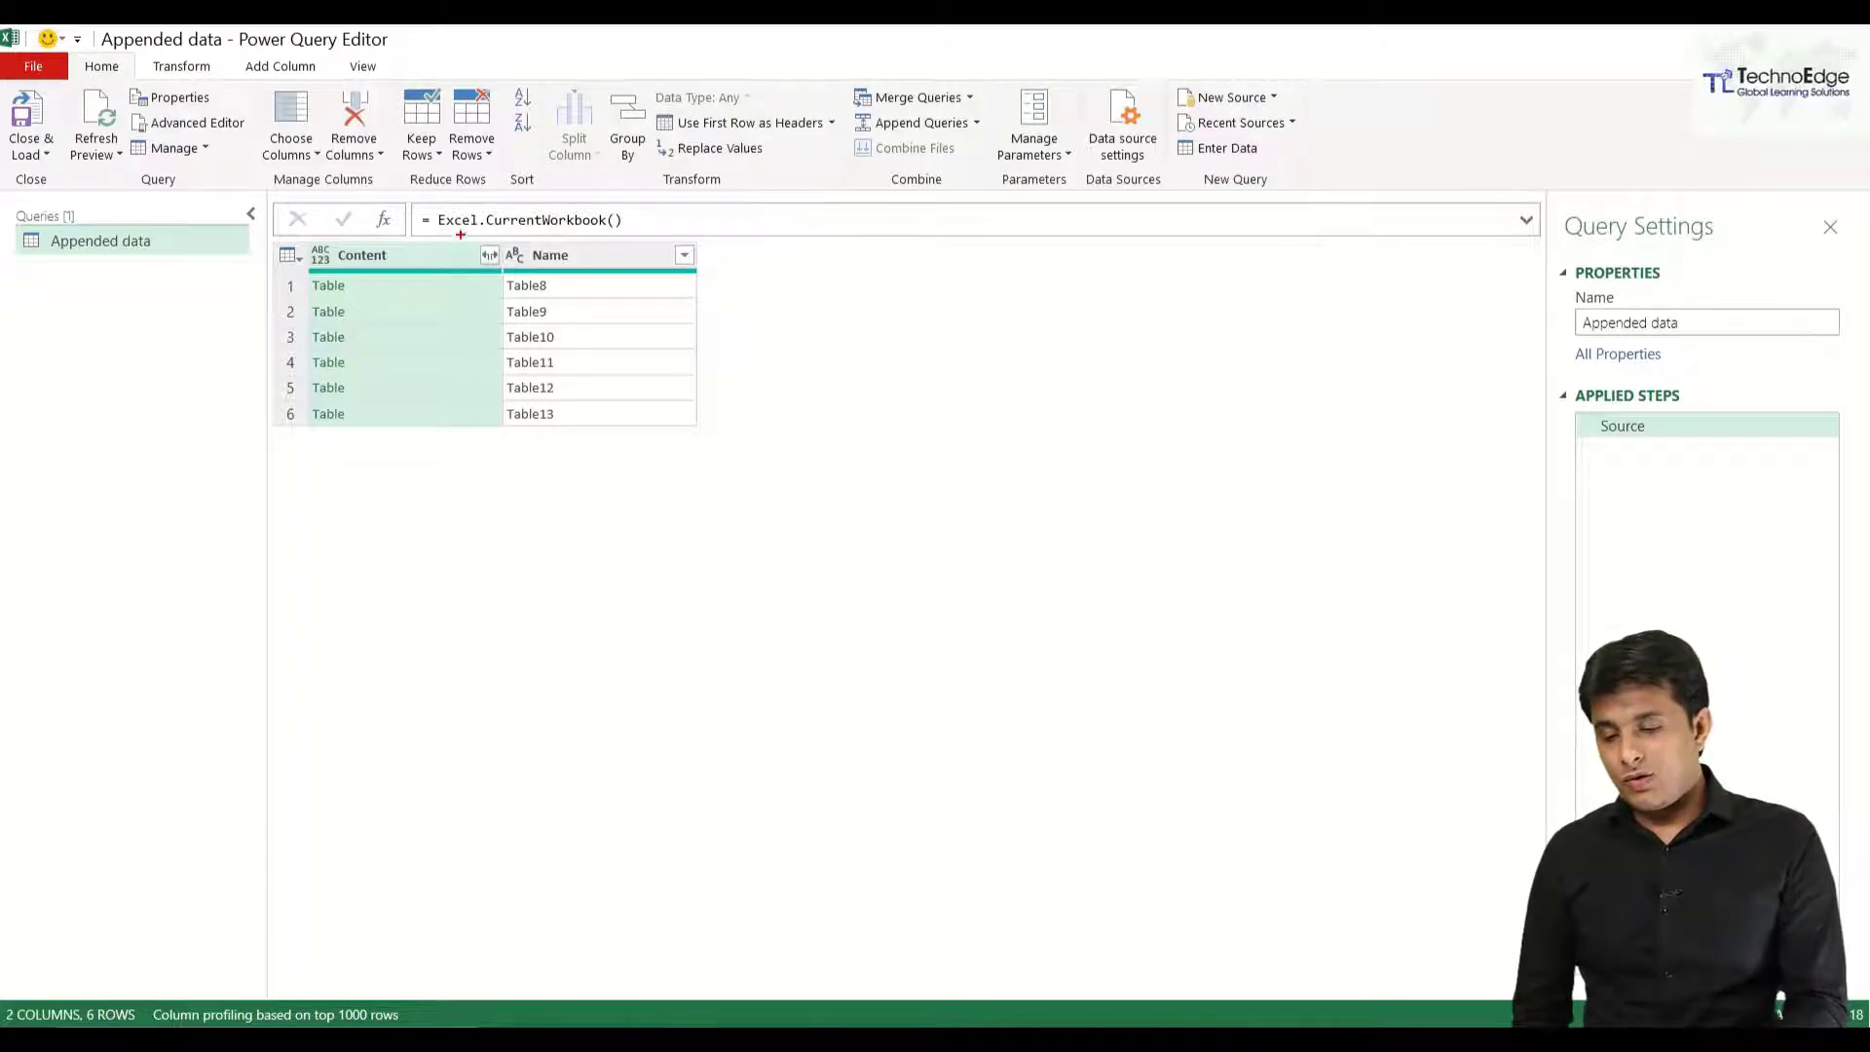
drag(460, 235, 949, 628)
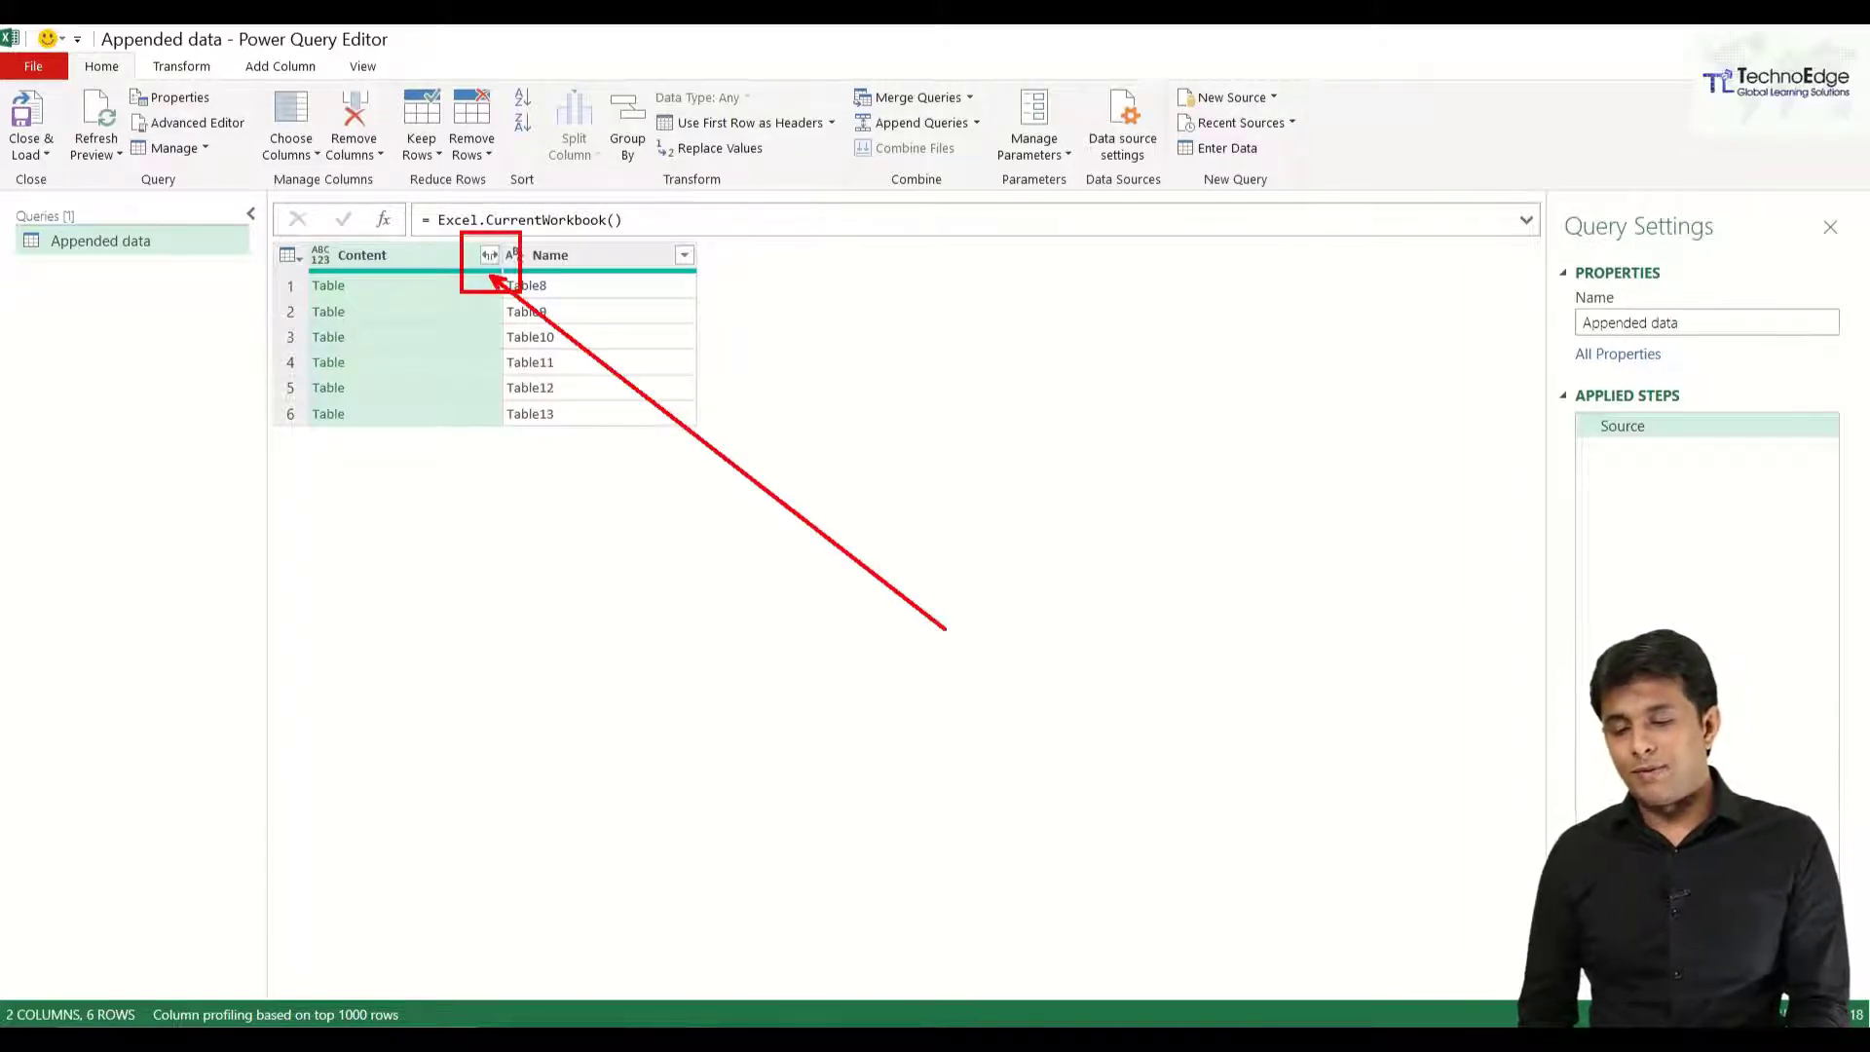
key(Escape)
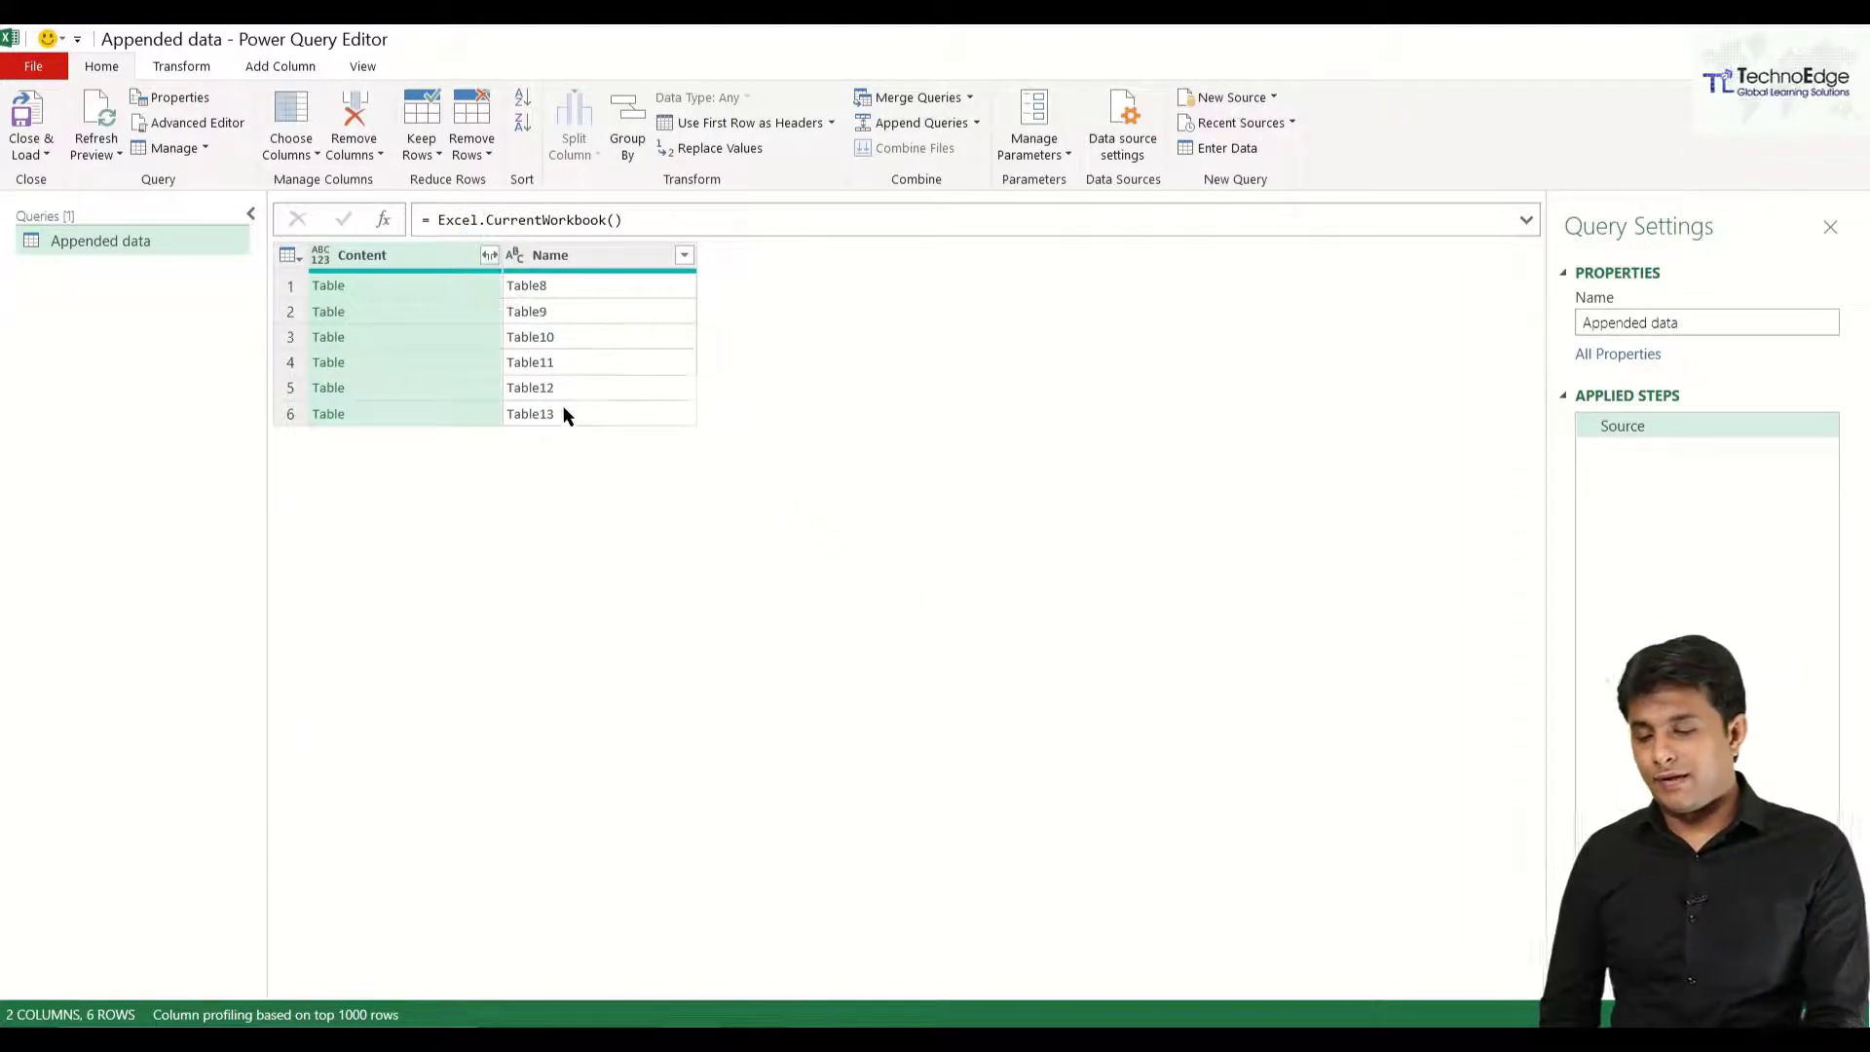
Step: Expand the Content column into Dates, Managers, Product and Quantity with the original name as prefix, and load the query into the workbook
click(489, 255)
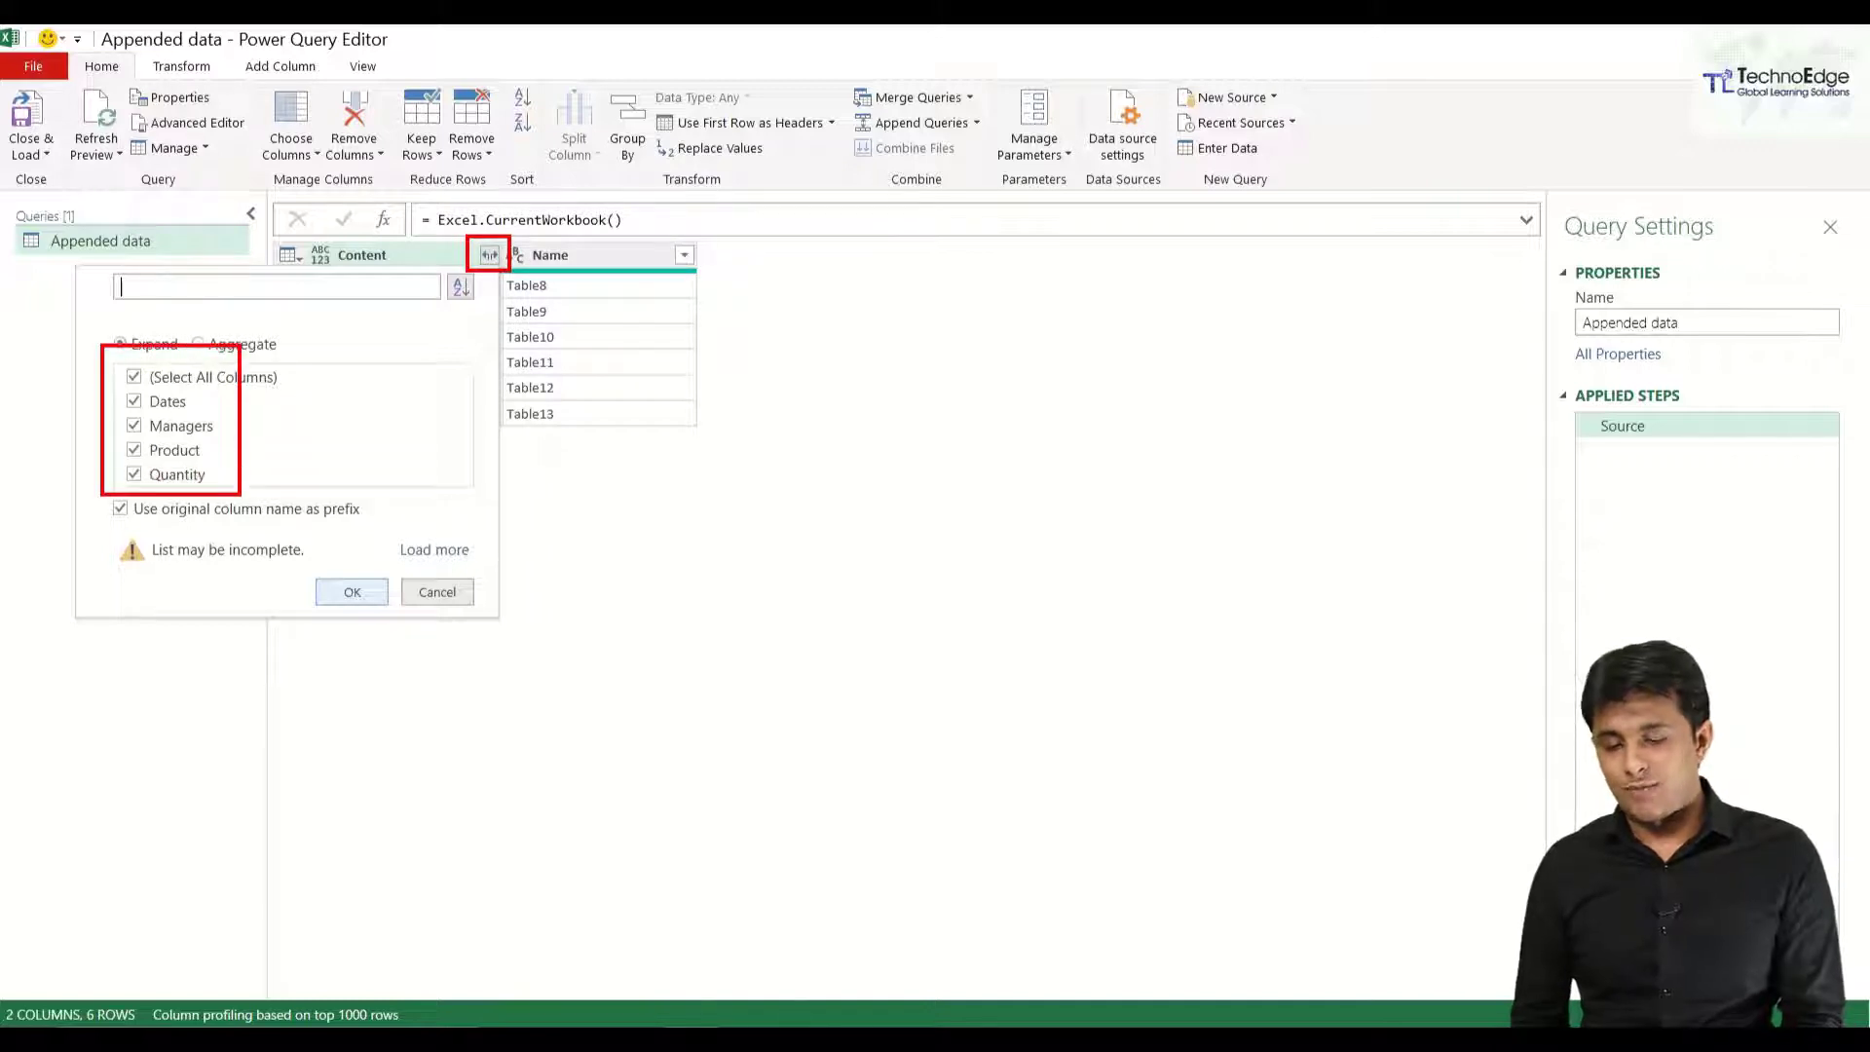
click(346, 596)
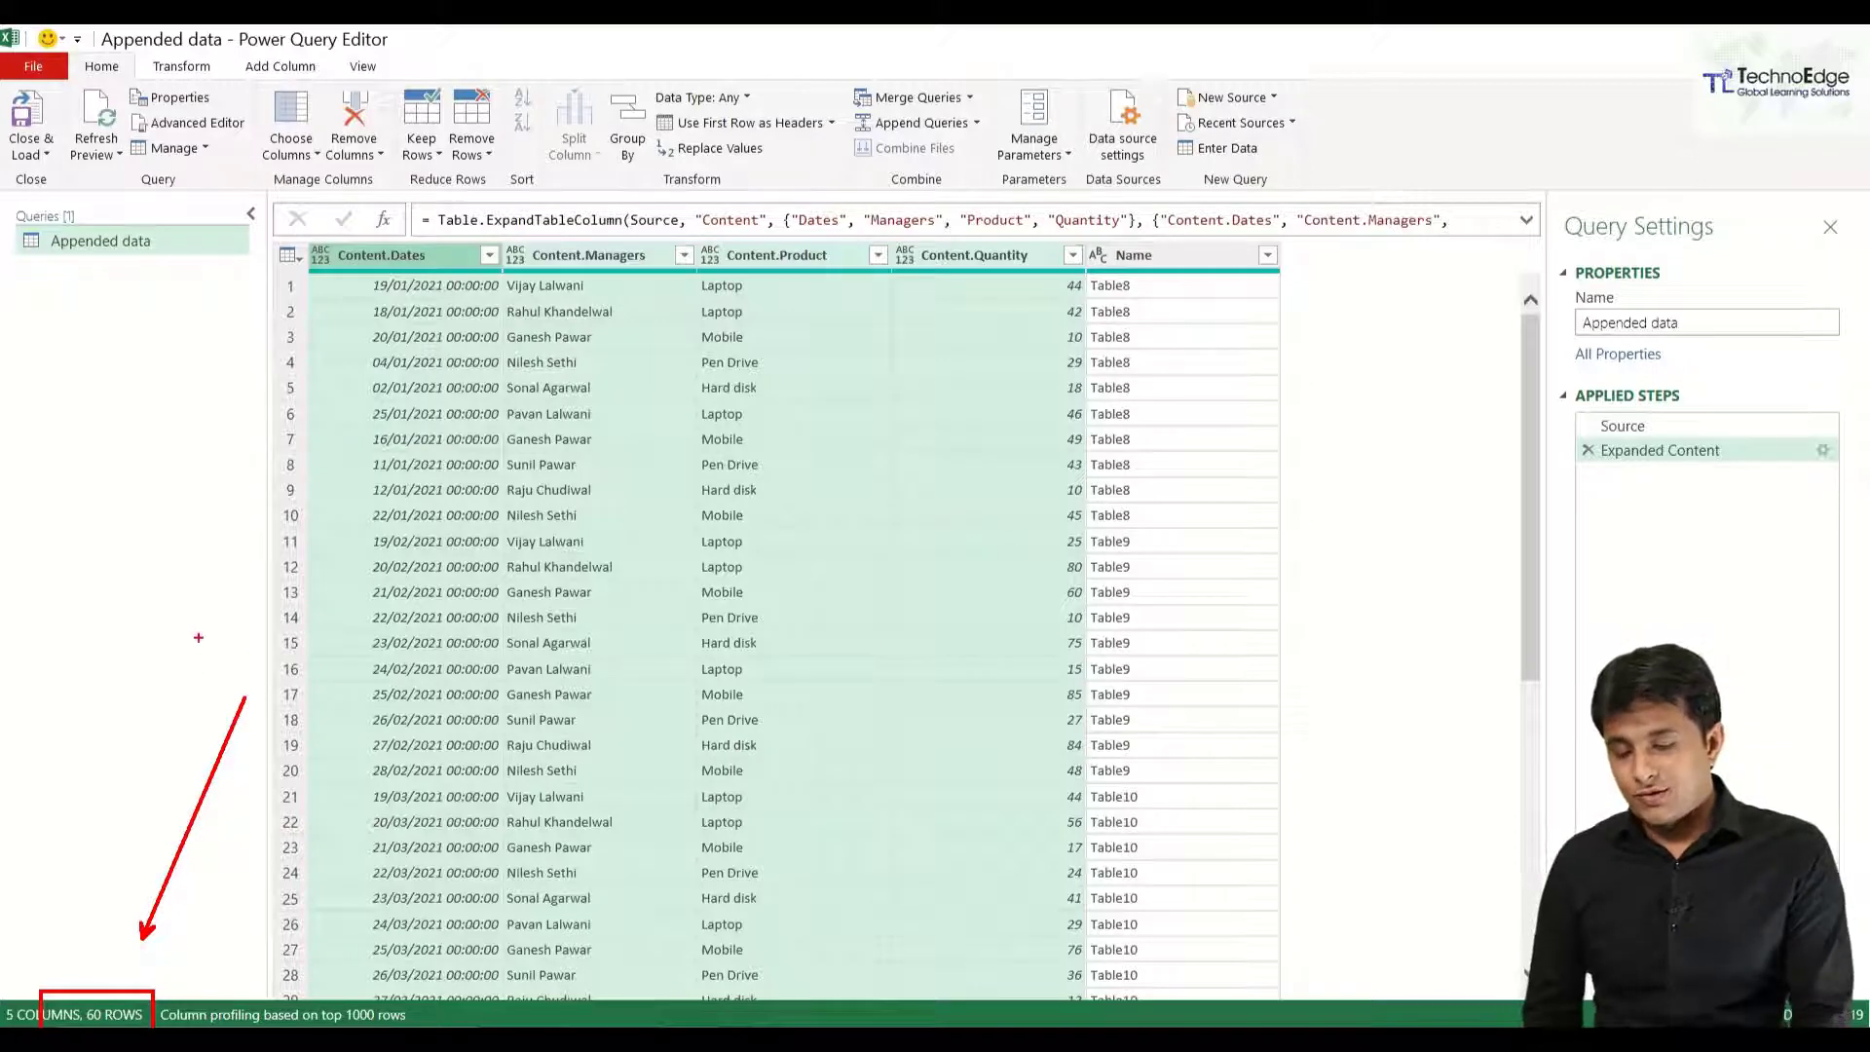
click(39, 154)
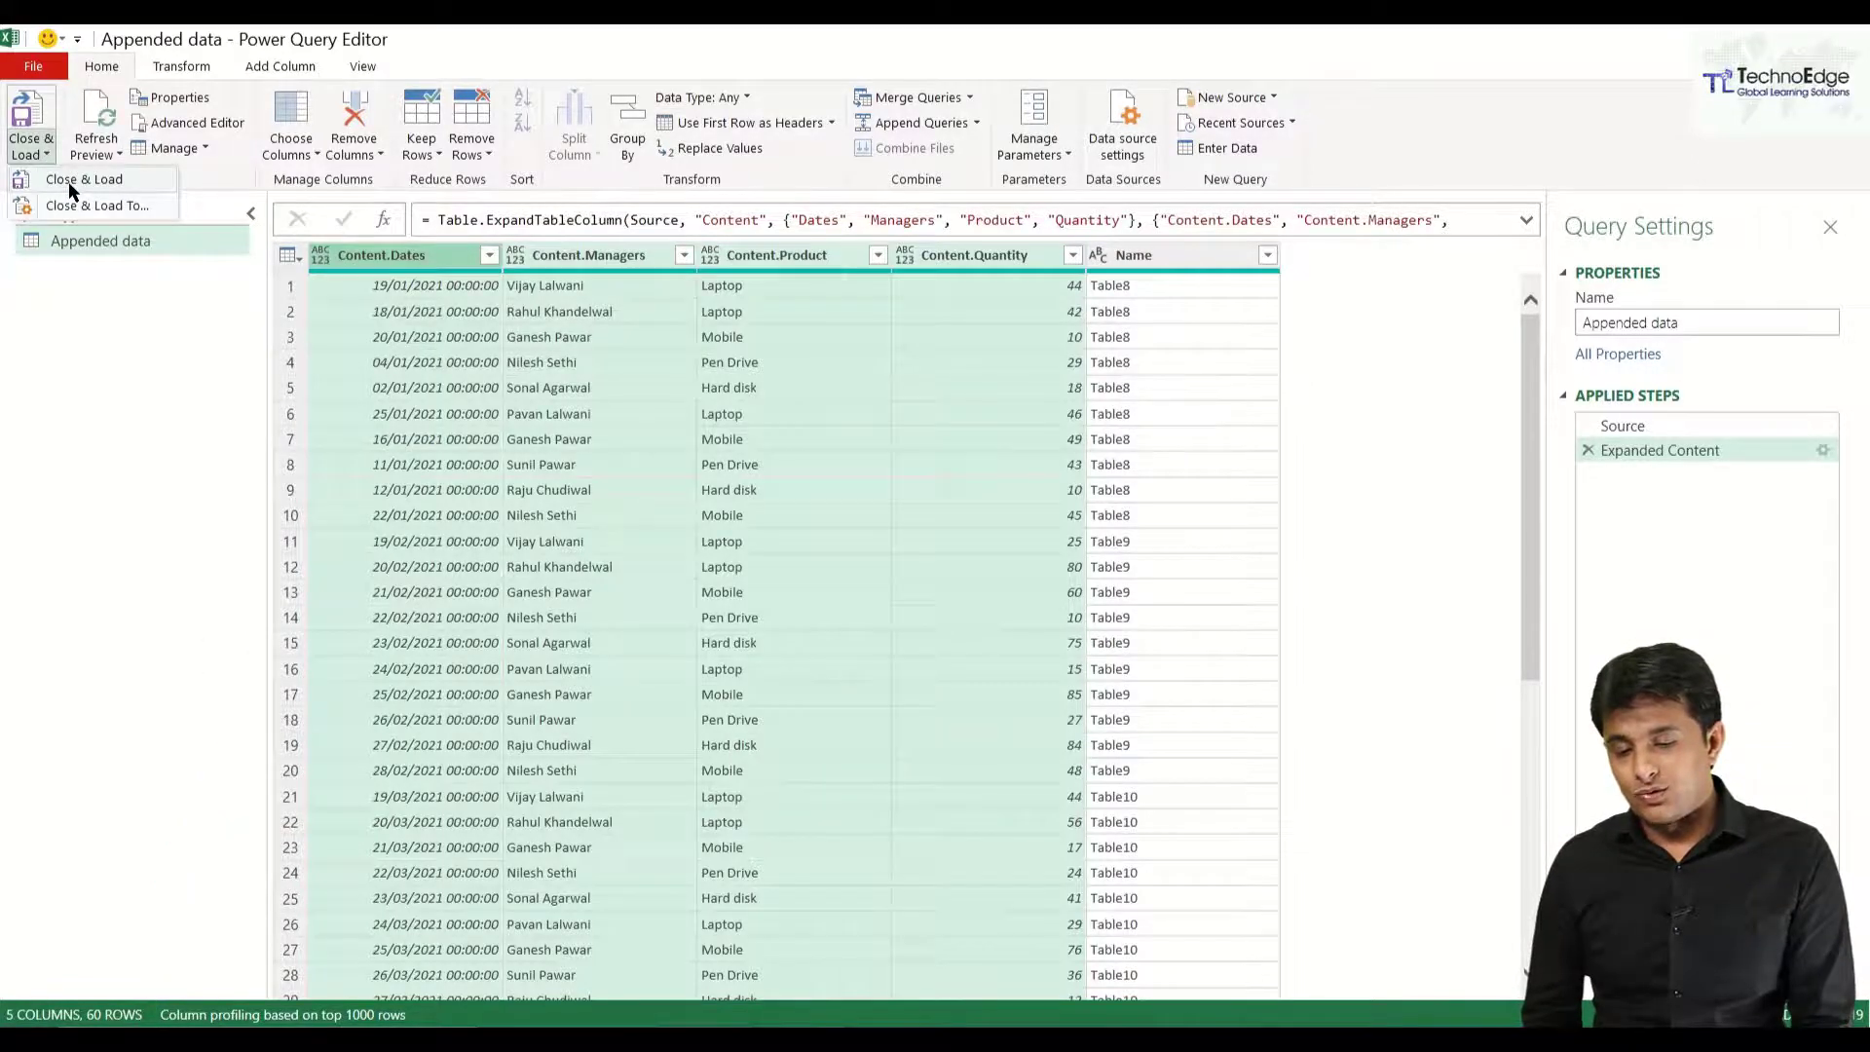
click(70, 182)
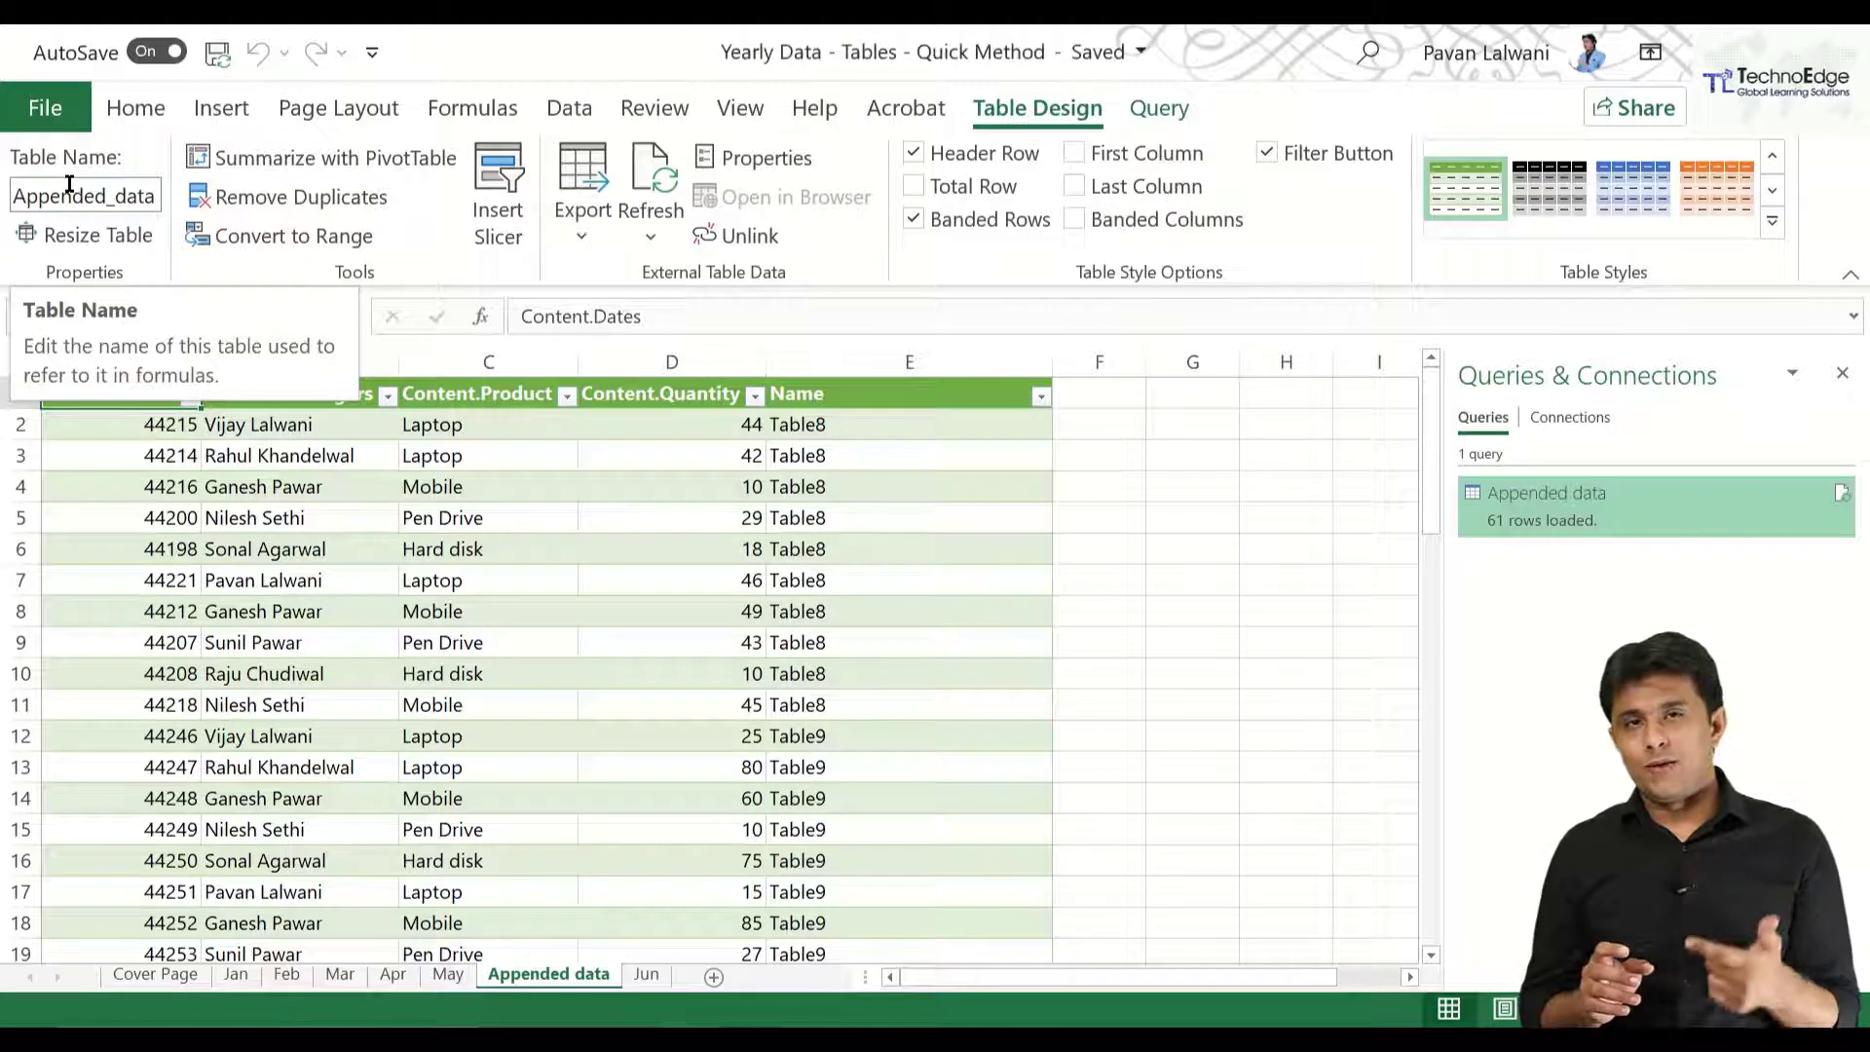
Step: Refresh the loaded Appended data table twice to rerun its query
click(468, 521)
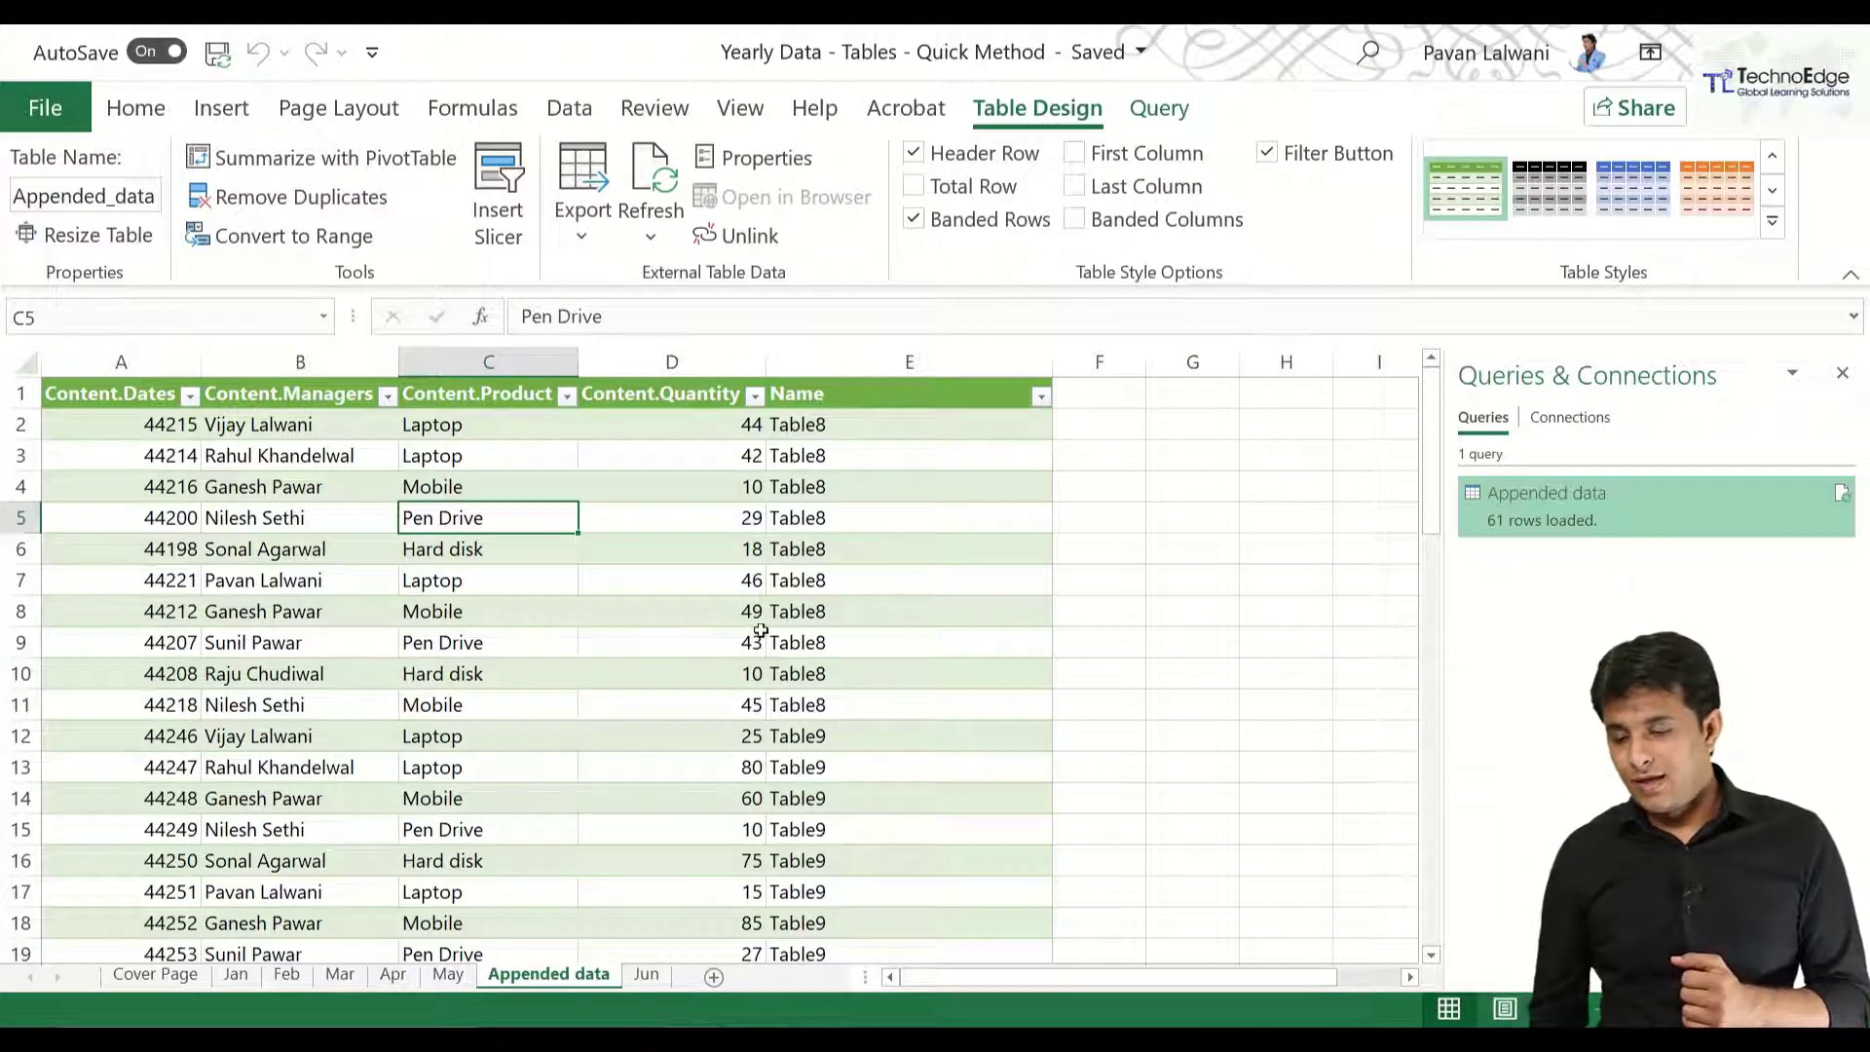
right_click(510, 579)
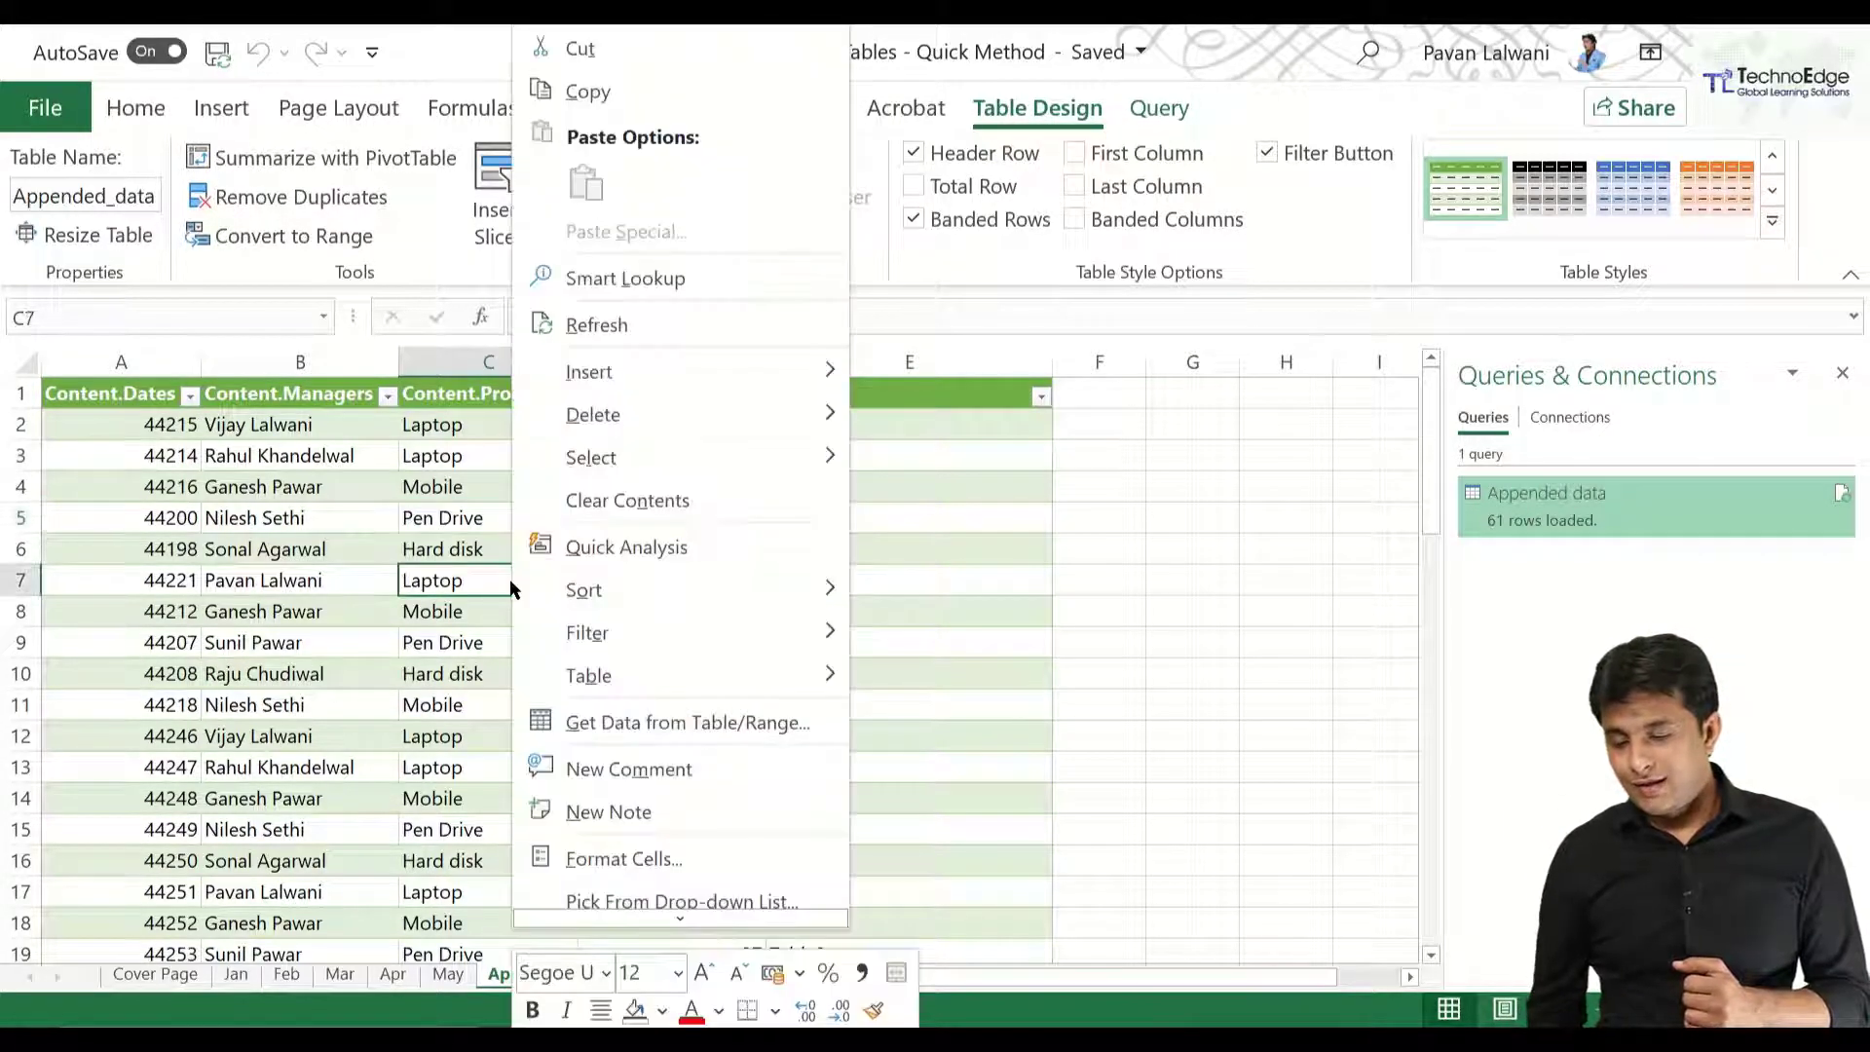
click(621, 336)
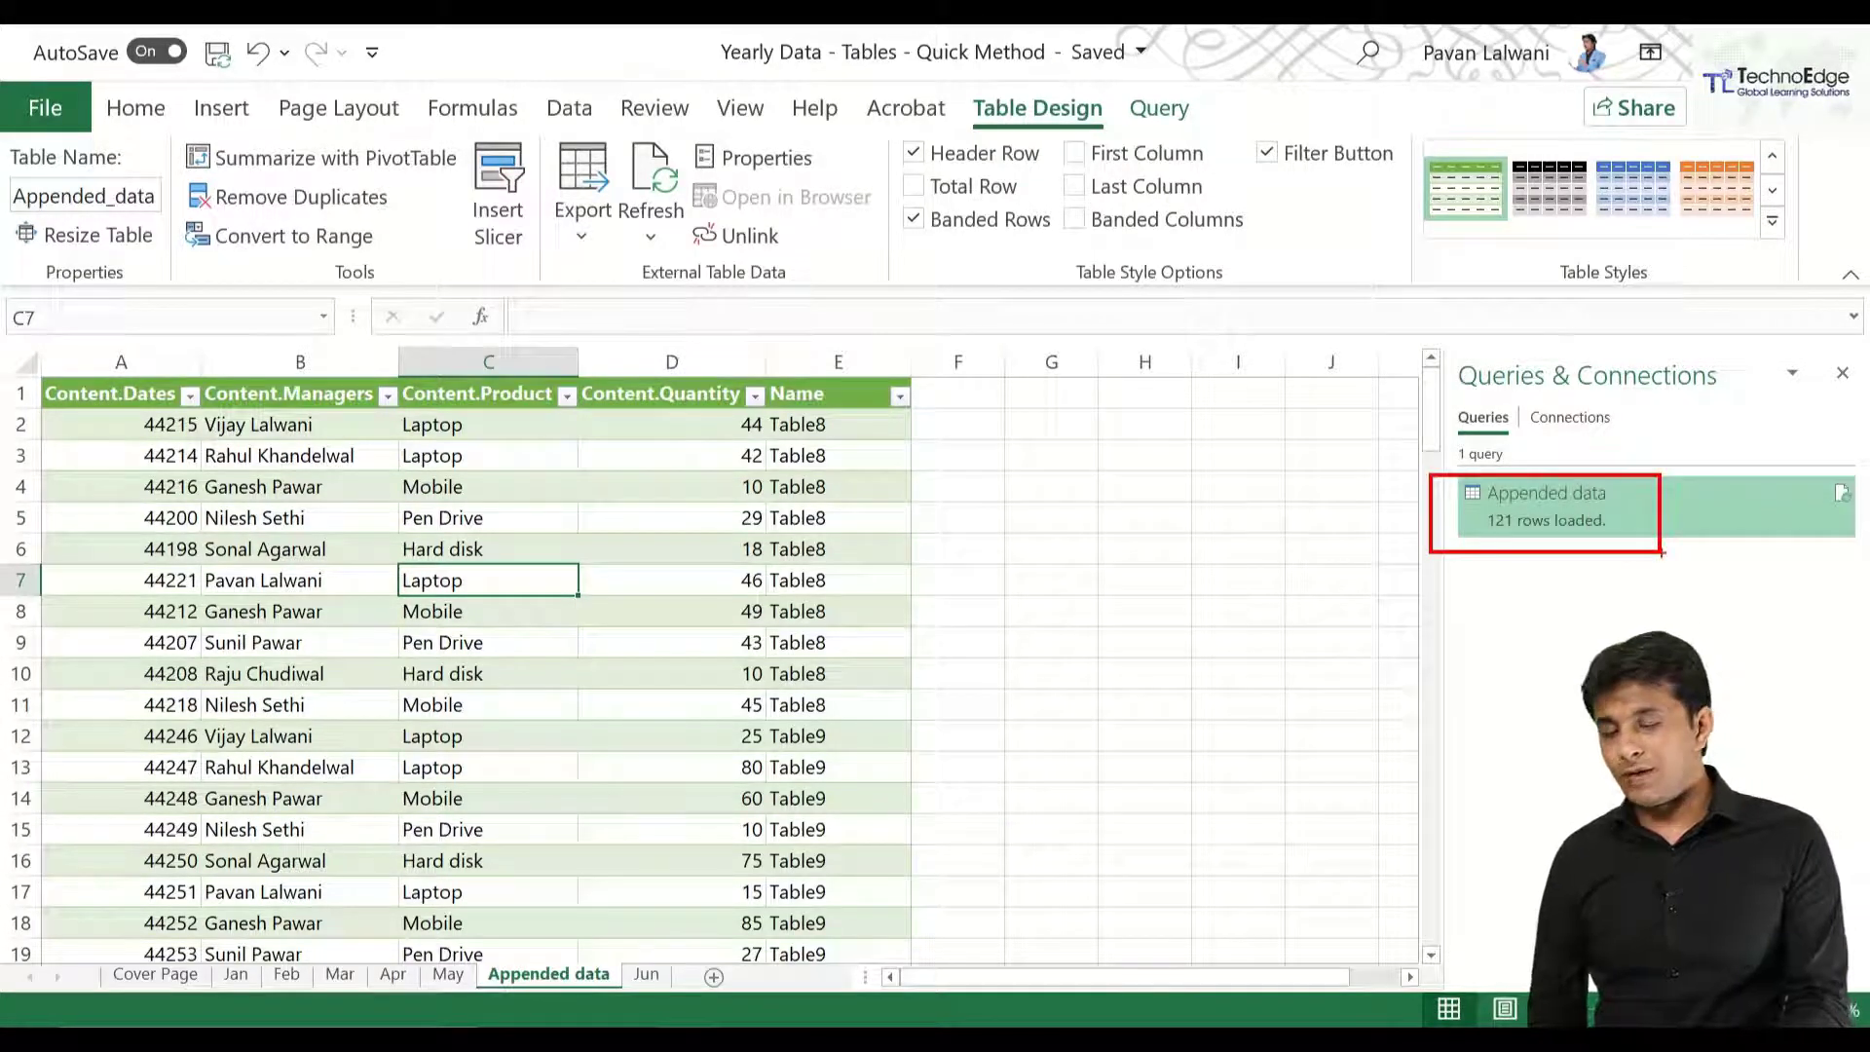
right_click(461, 578)
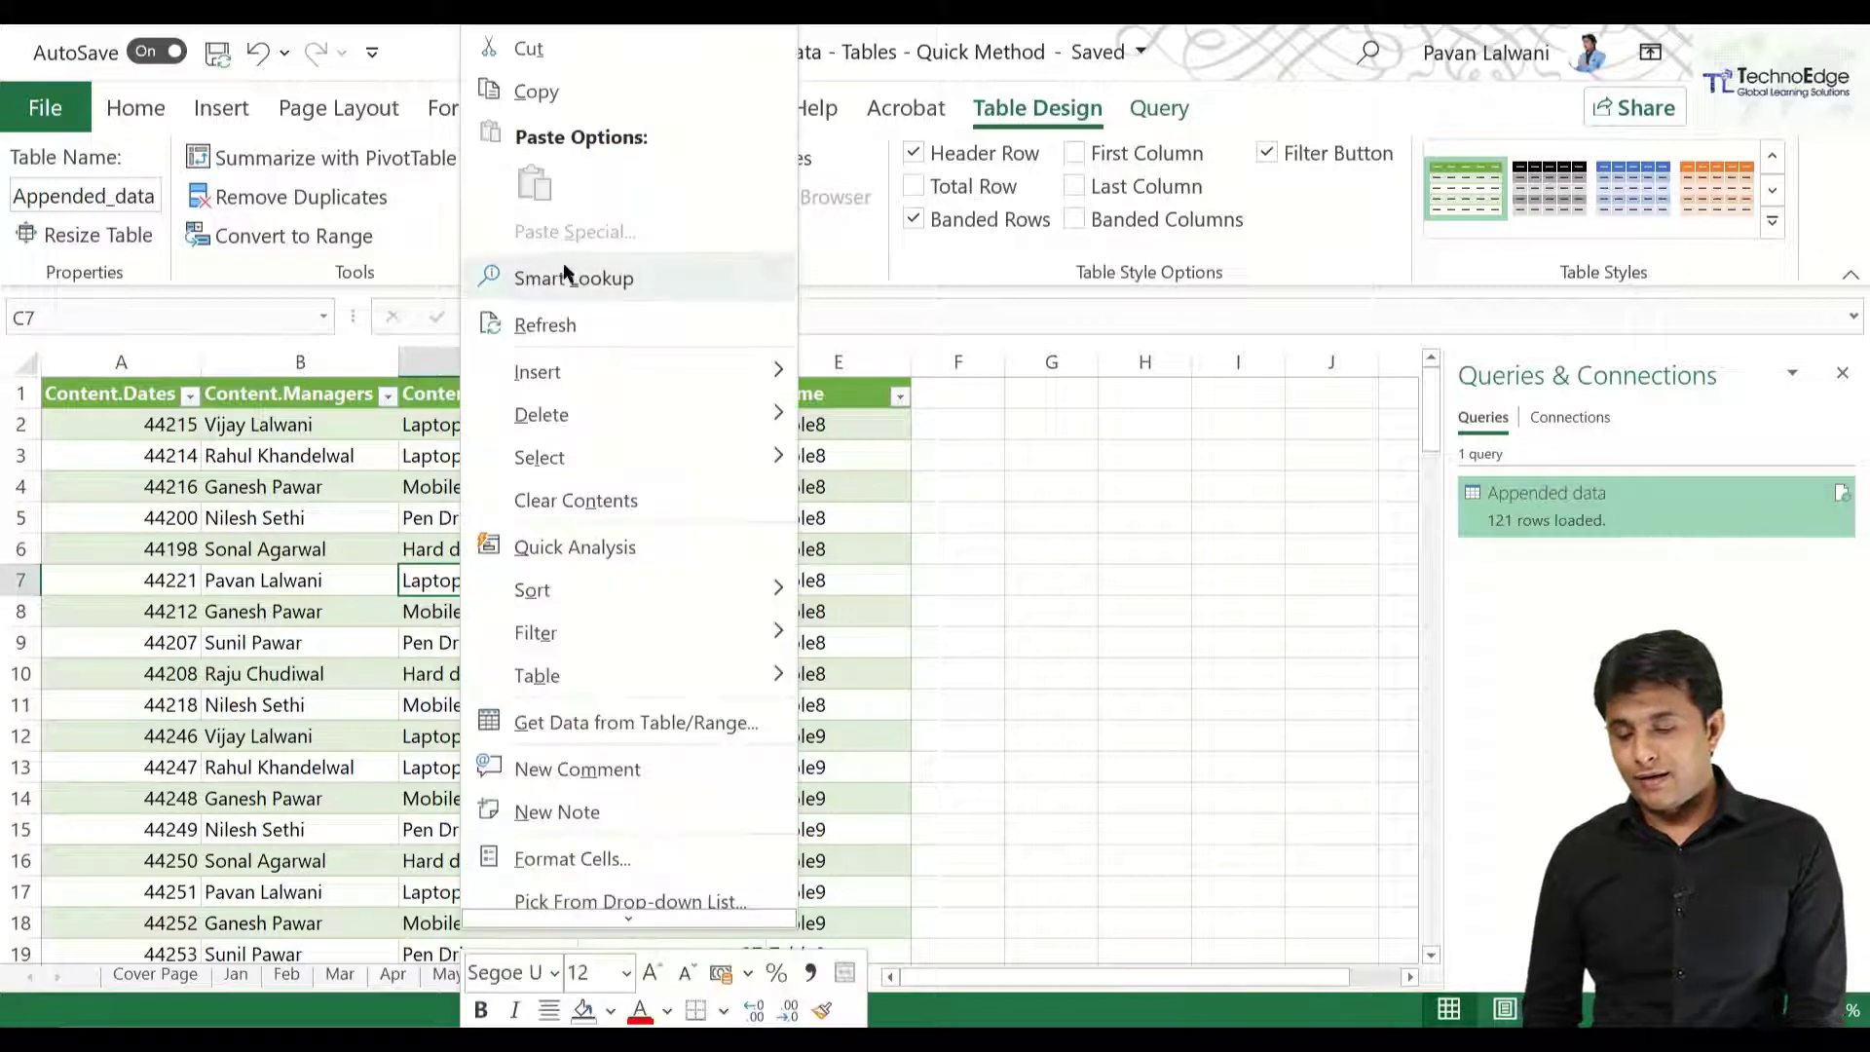
click(545, 324)
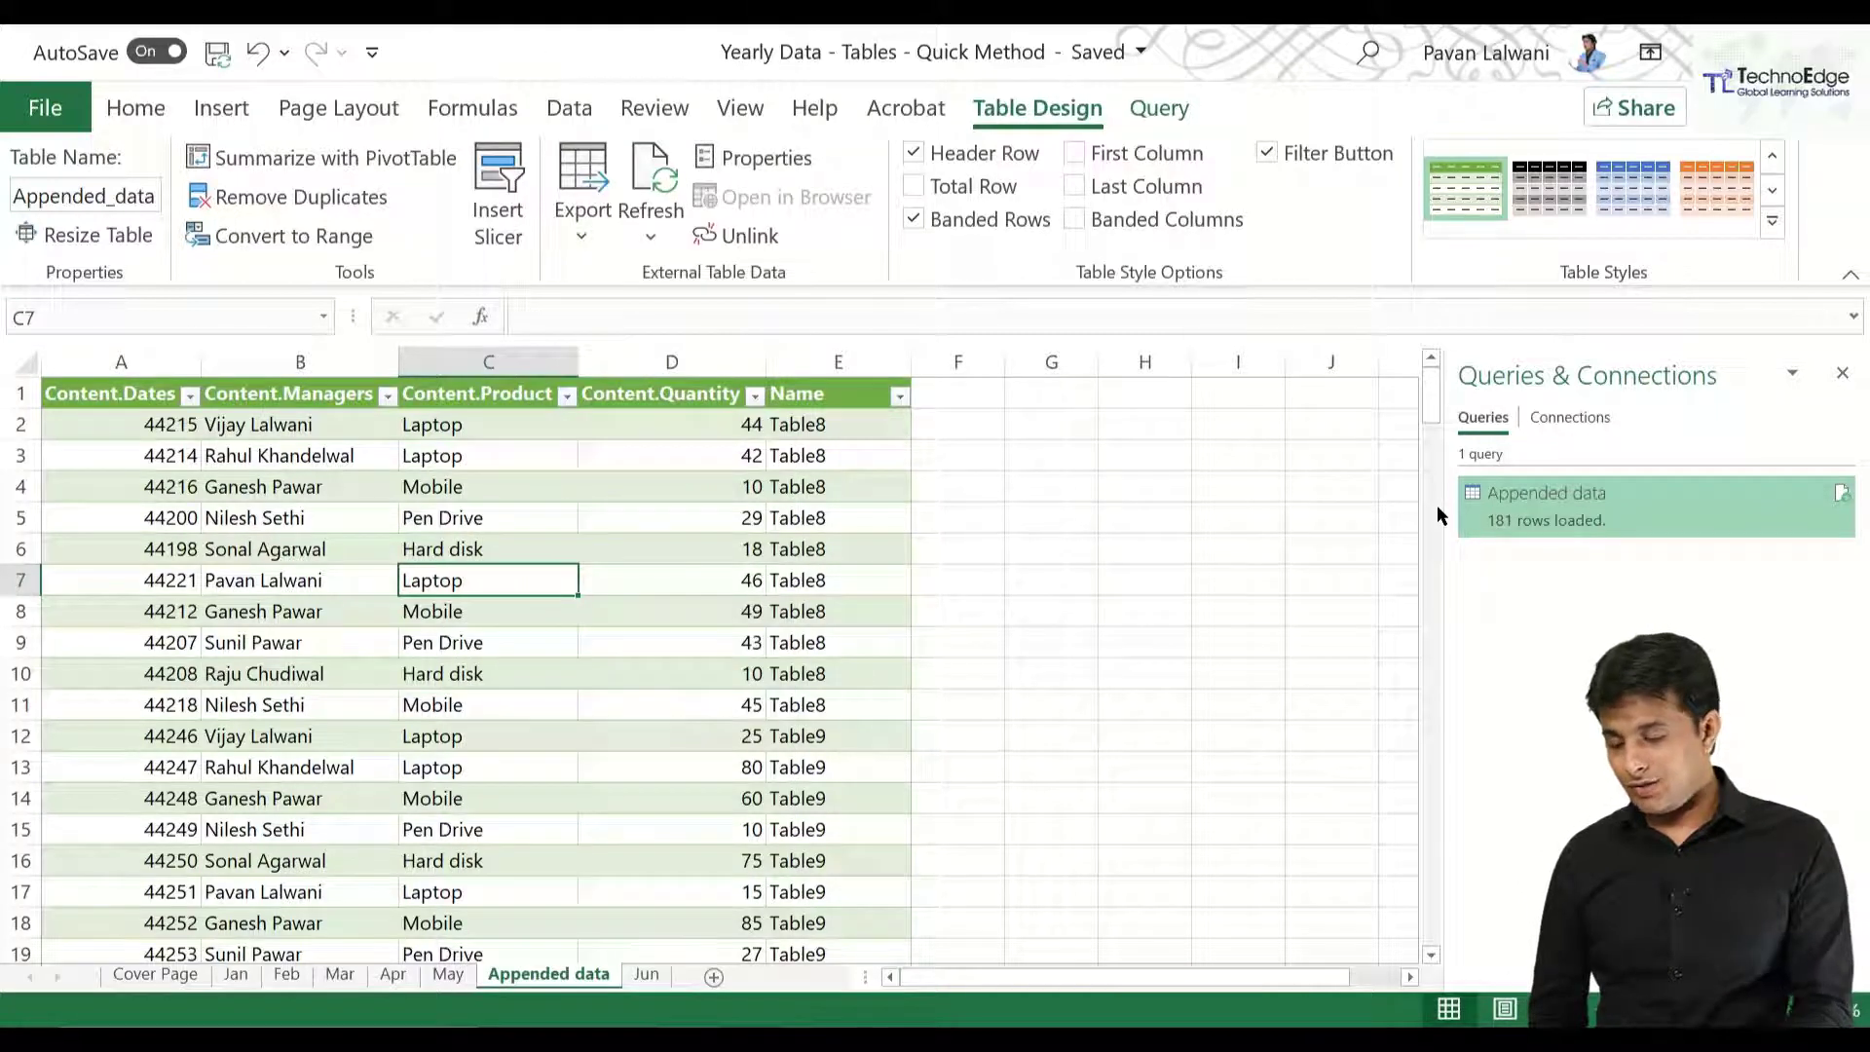
Step: Refresh the loaded Appended data table three more times to rerun its query
right_click(499, 580)
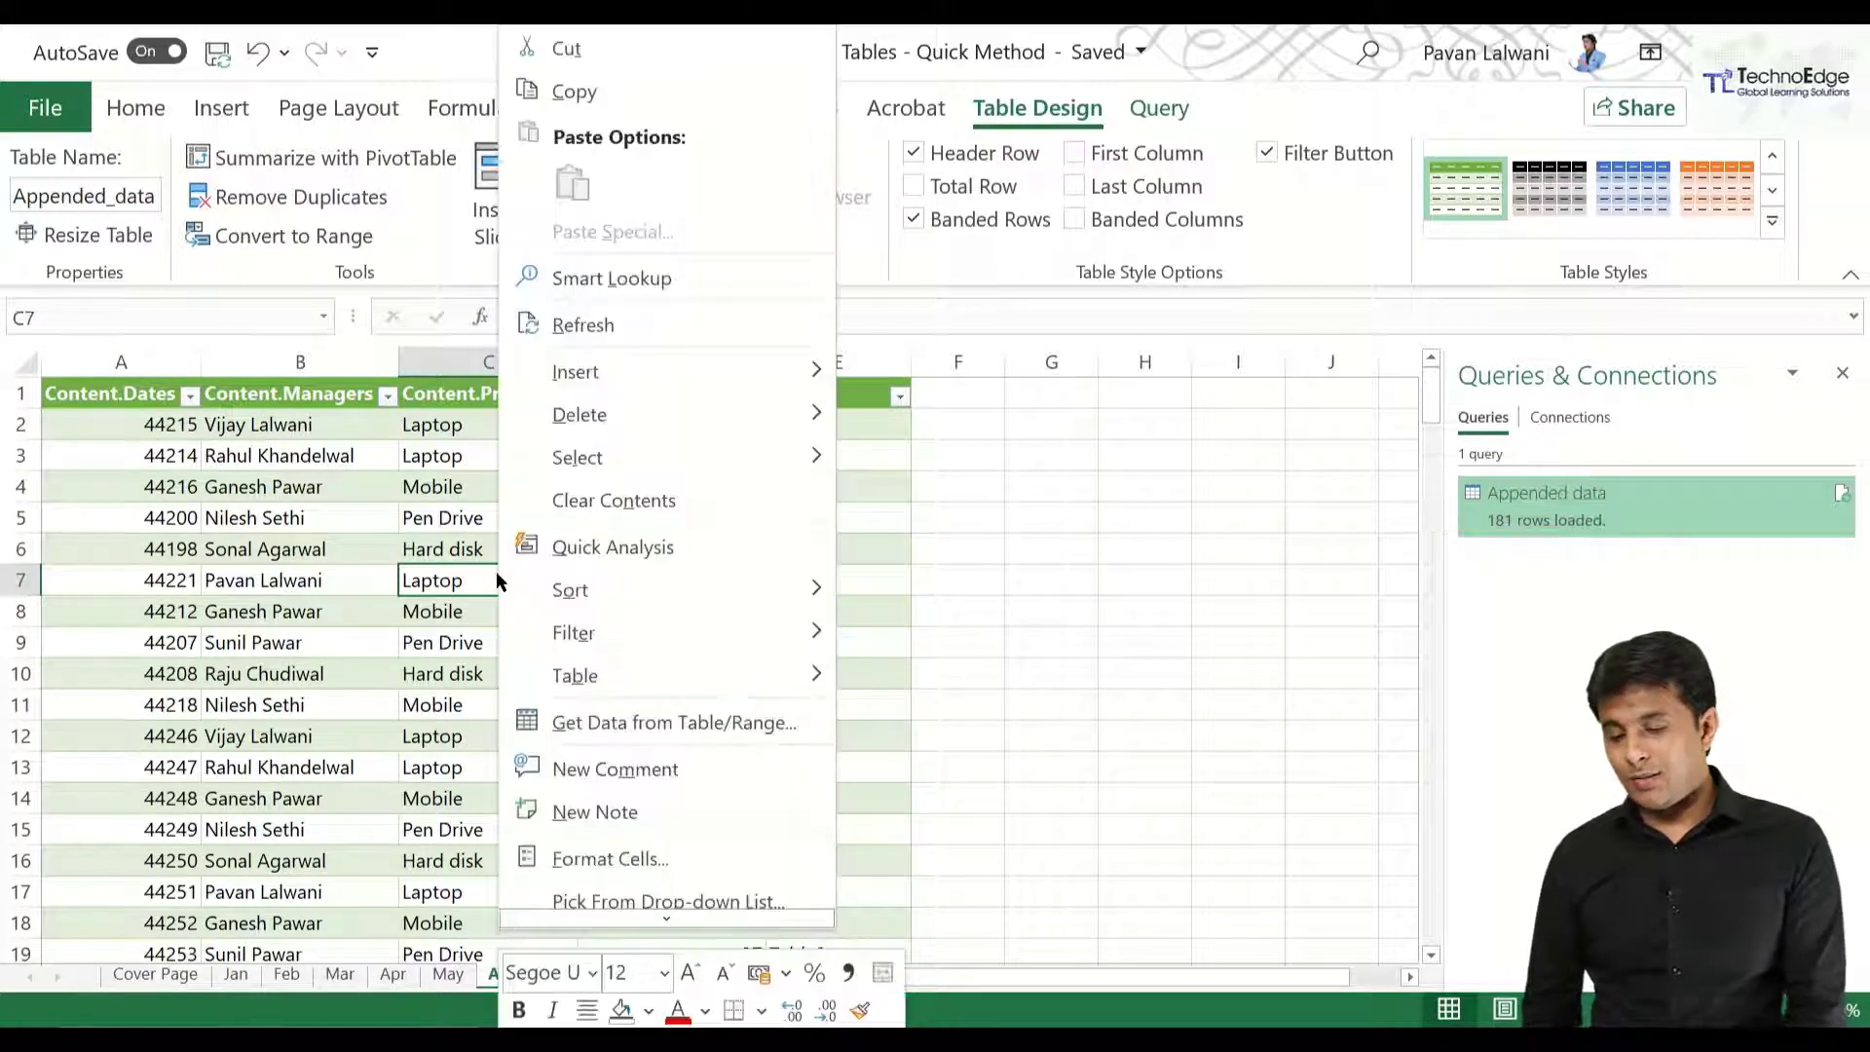
click(550, 322)
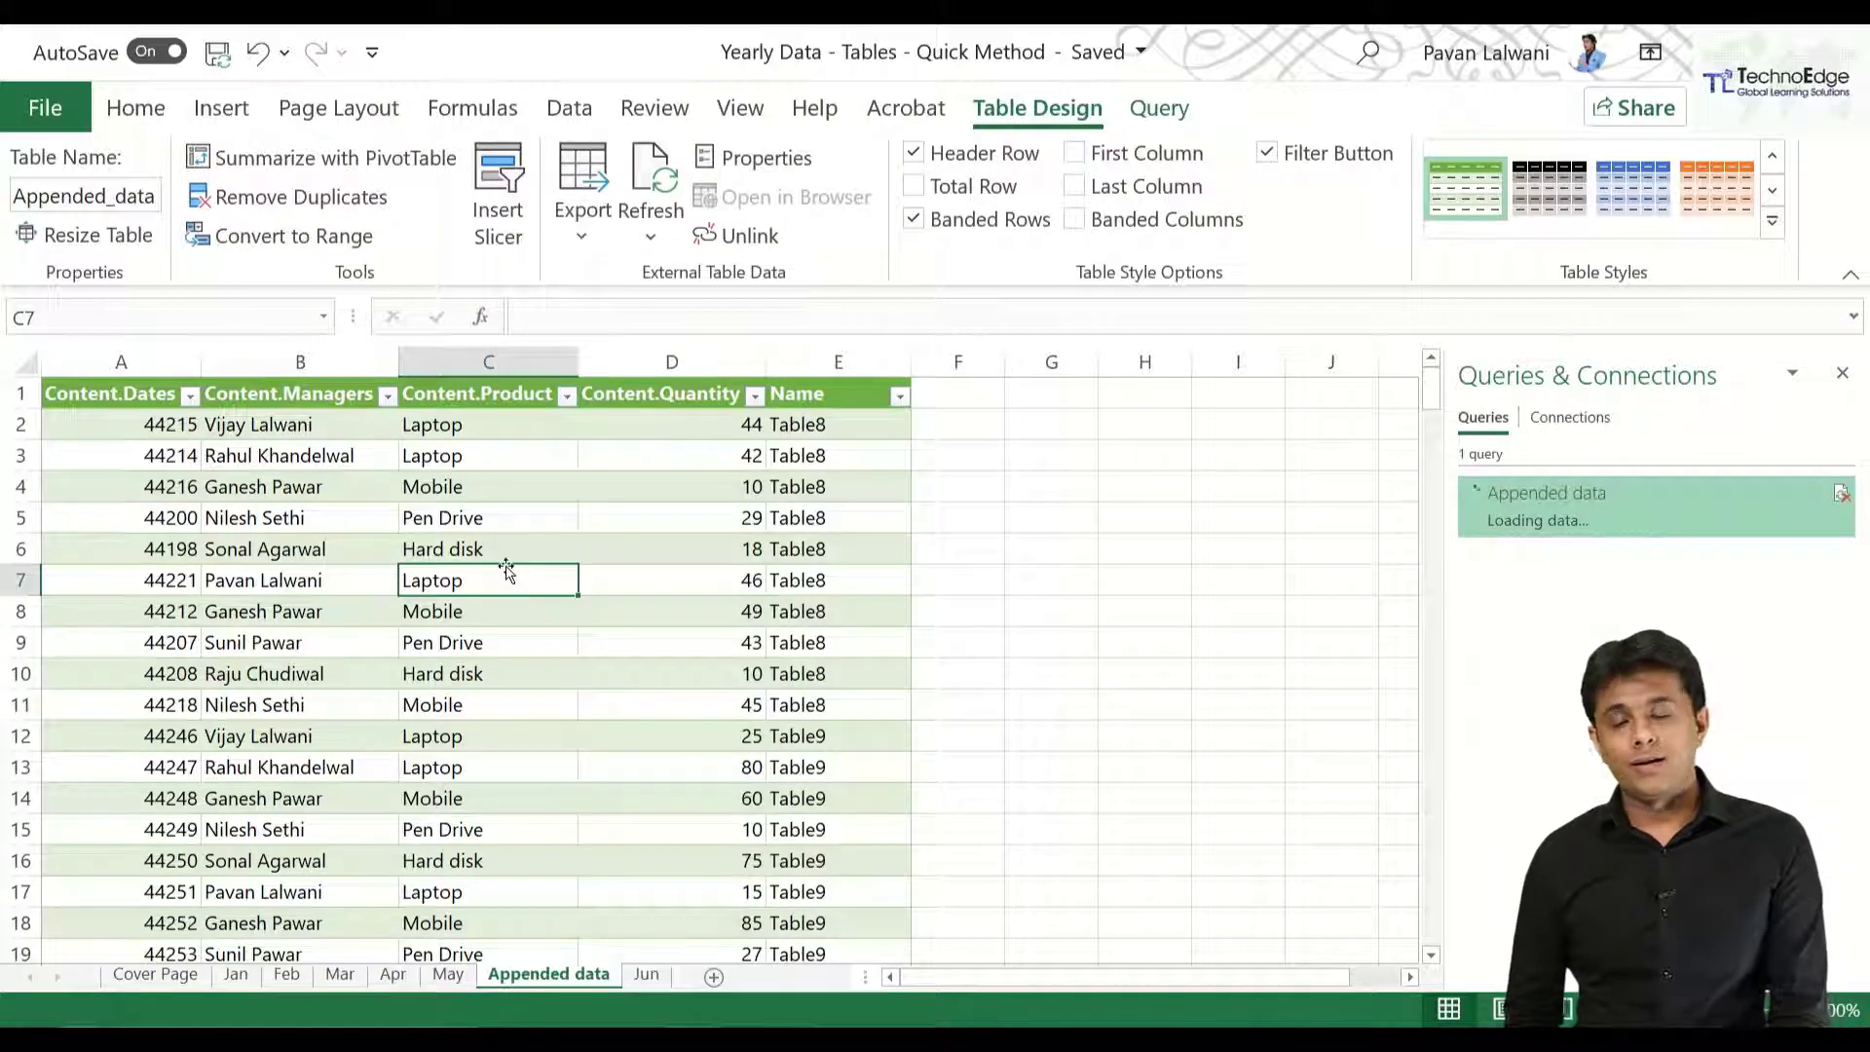
right_click(498, 579)
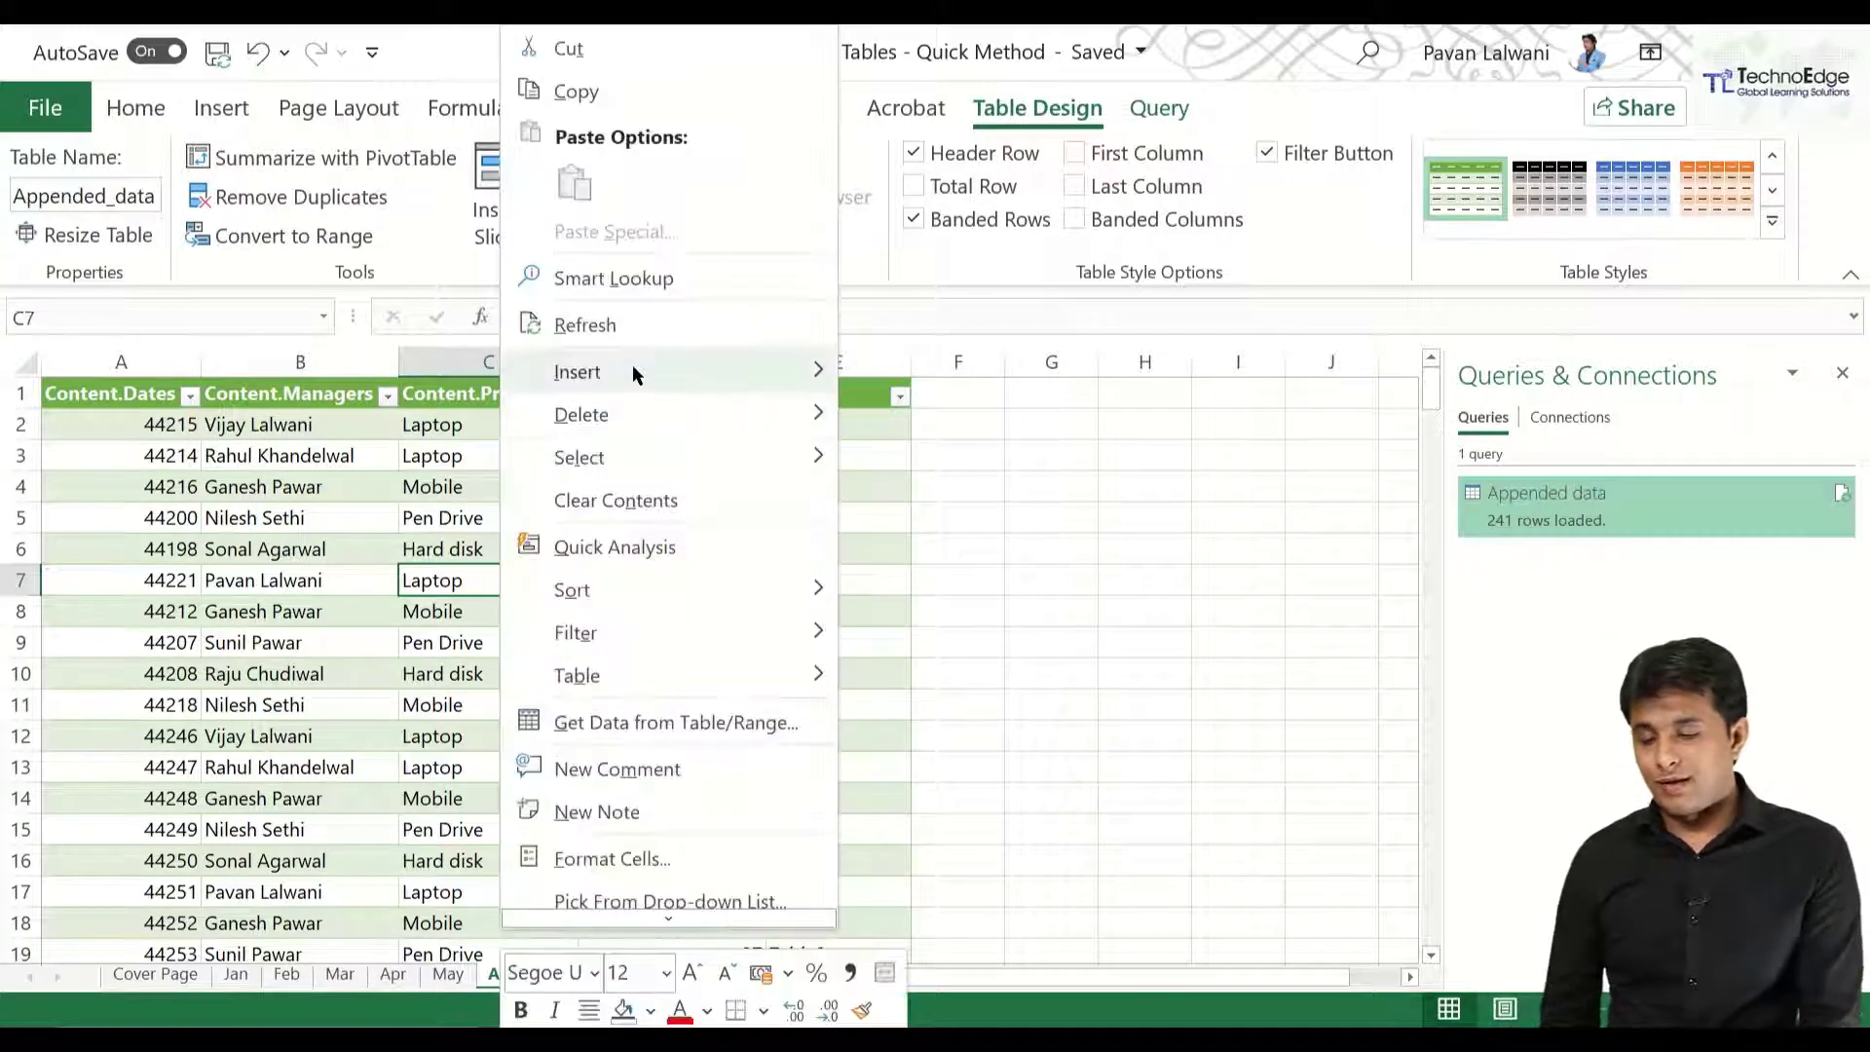
click(594, 325)
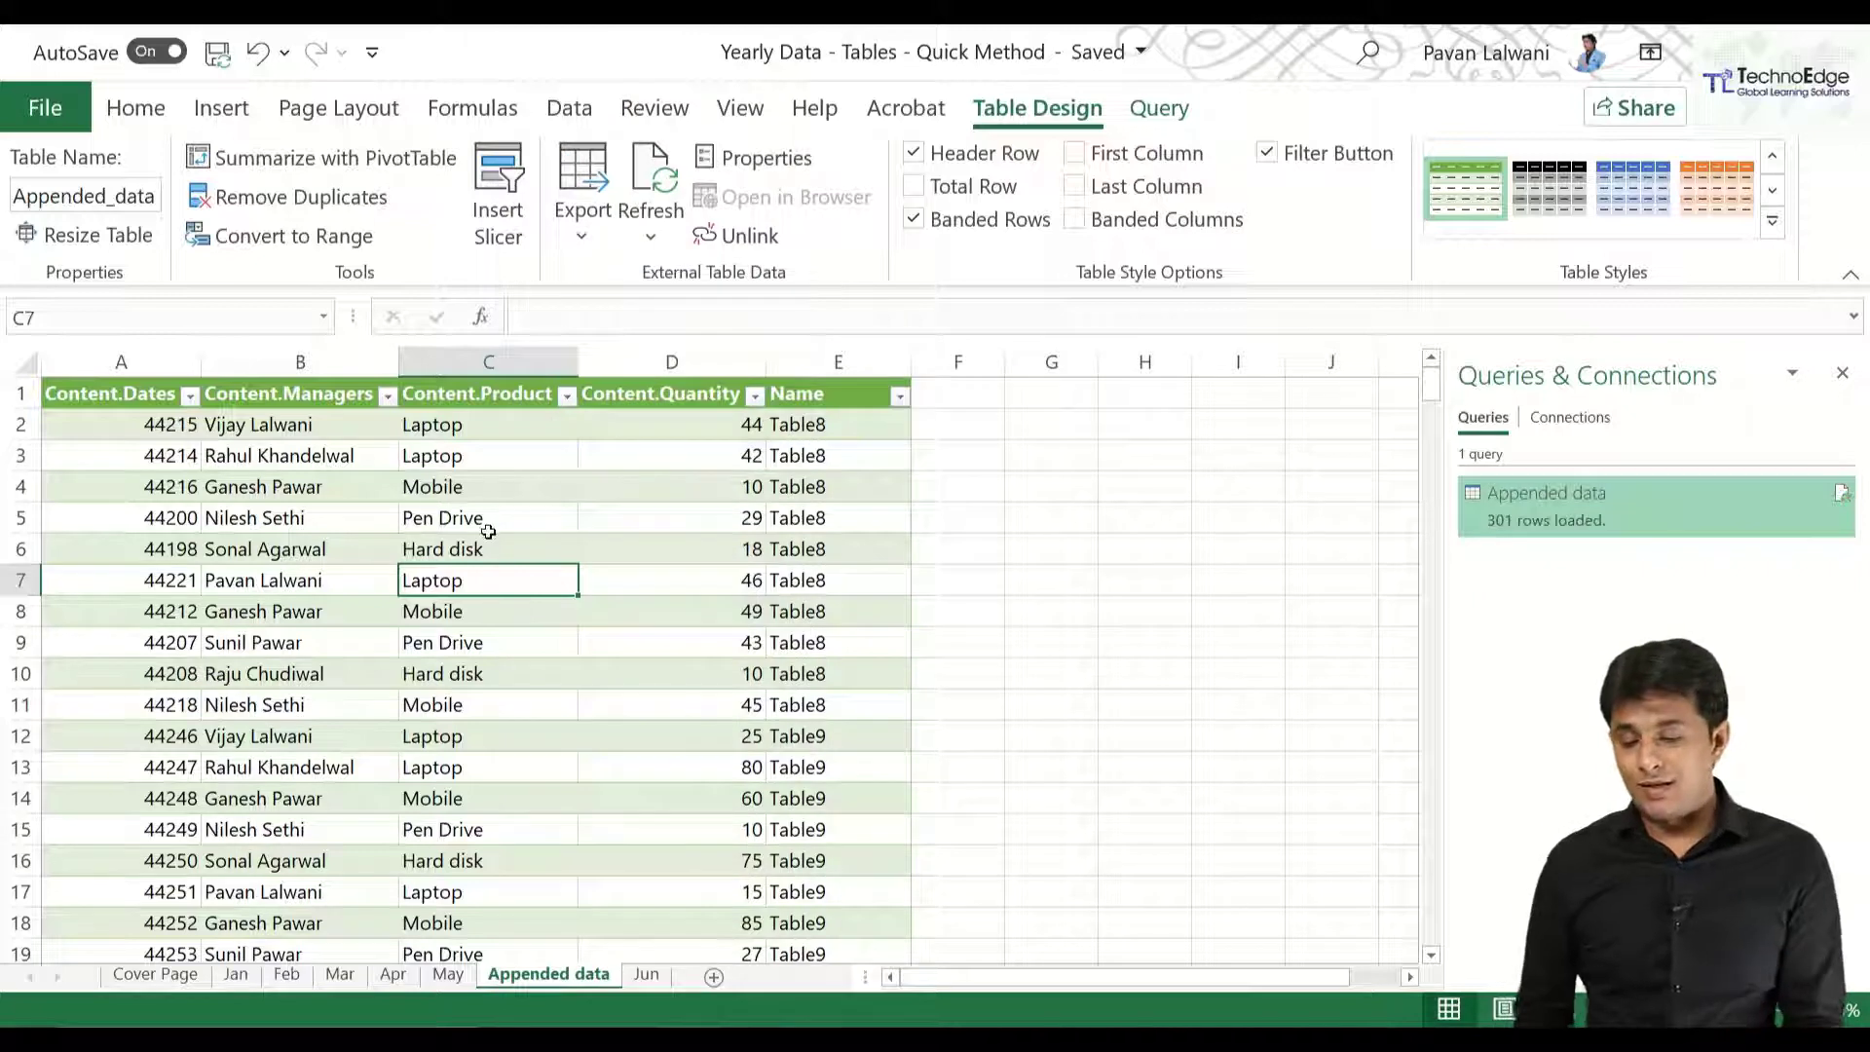
right_click(477, 547)
click(596, 324)
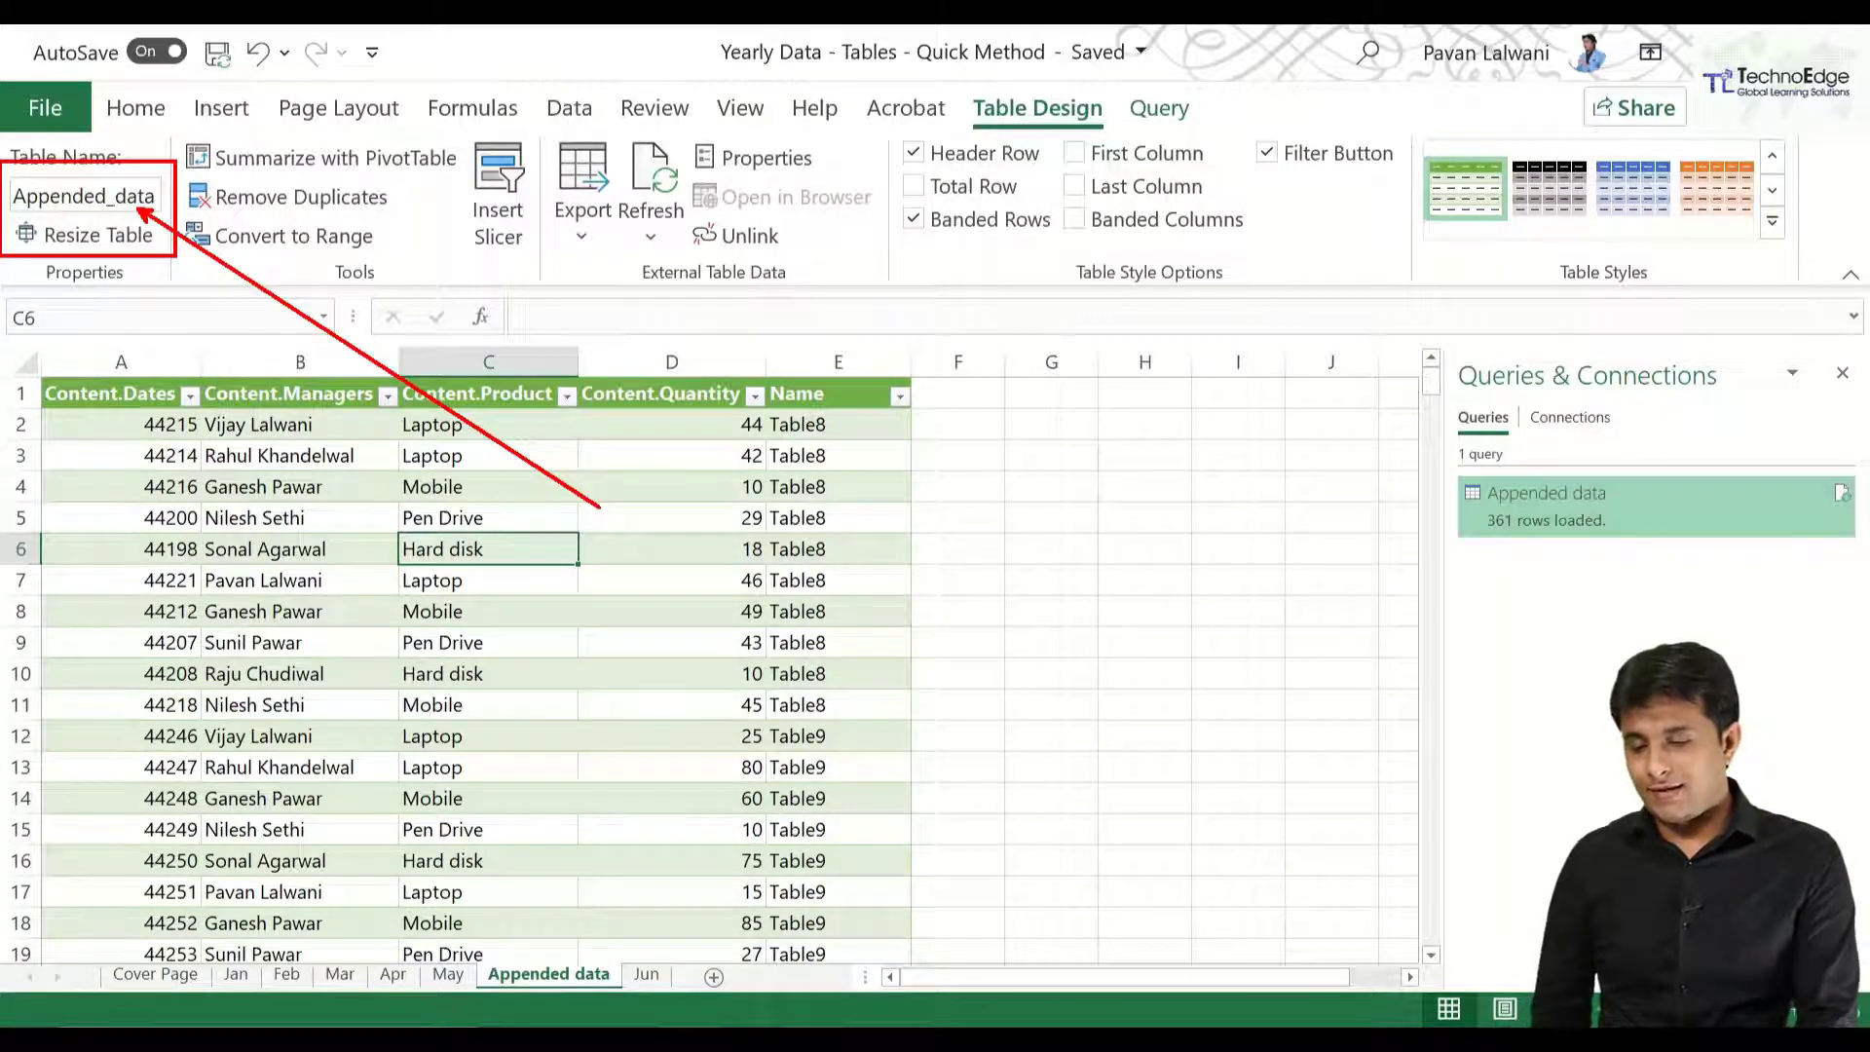
Step: Open the Appended data query for editing, go to its Source step and refresh the preview of the listed tables
right_click(1558, 506)
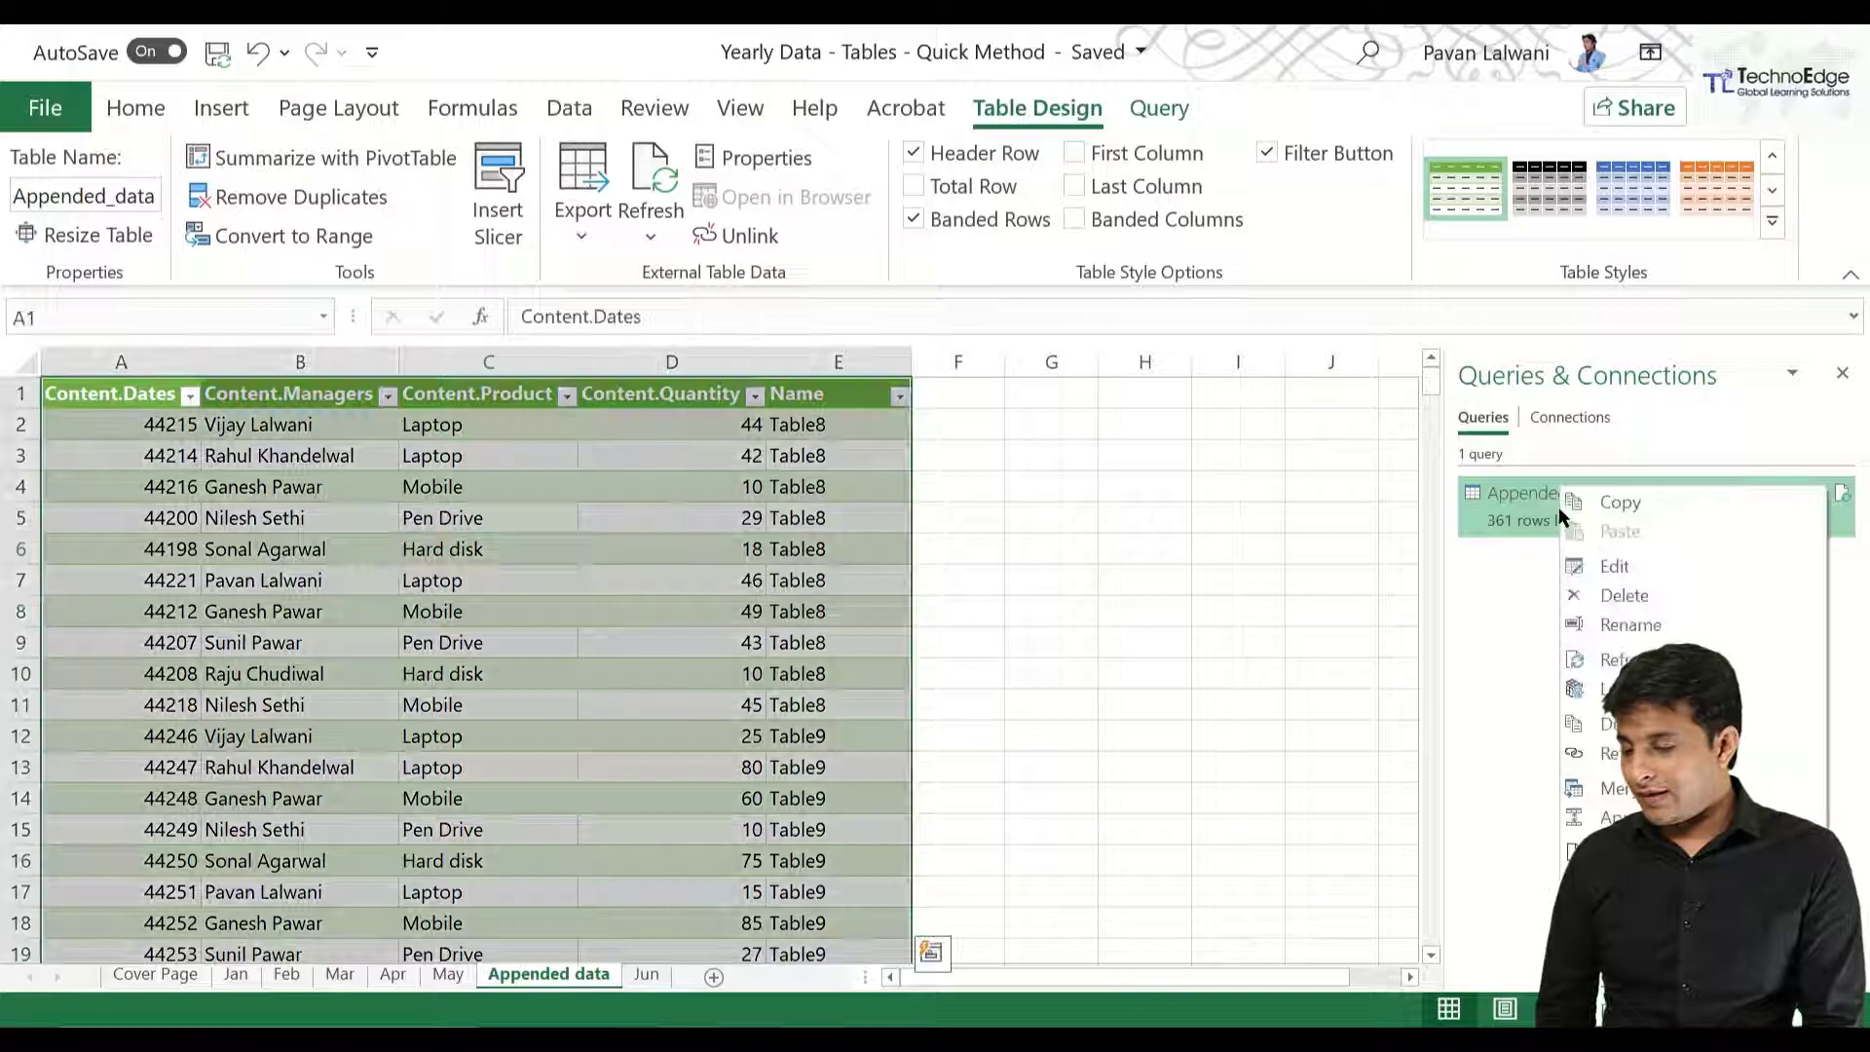
click(1622, 565)
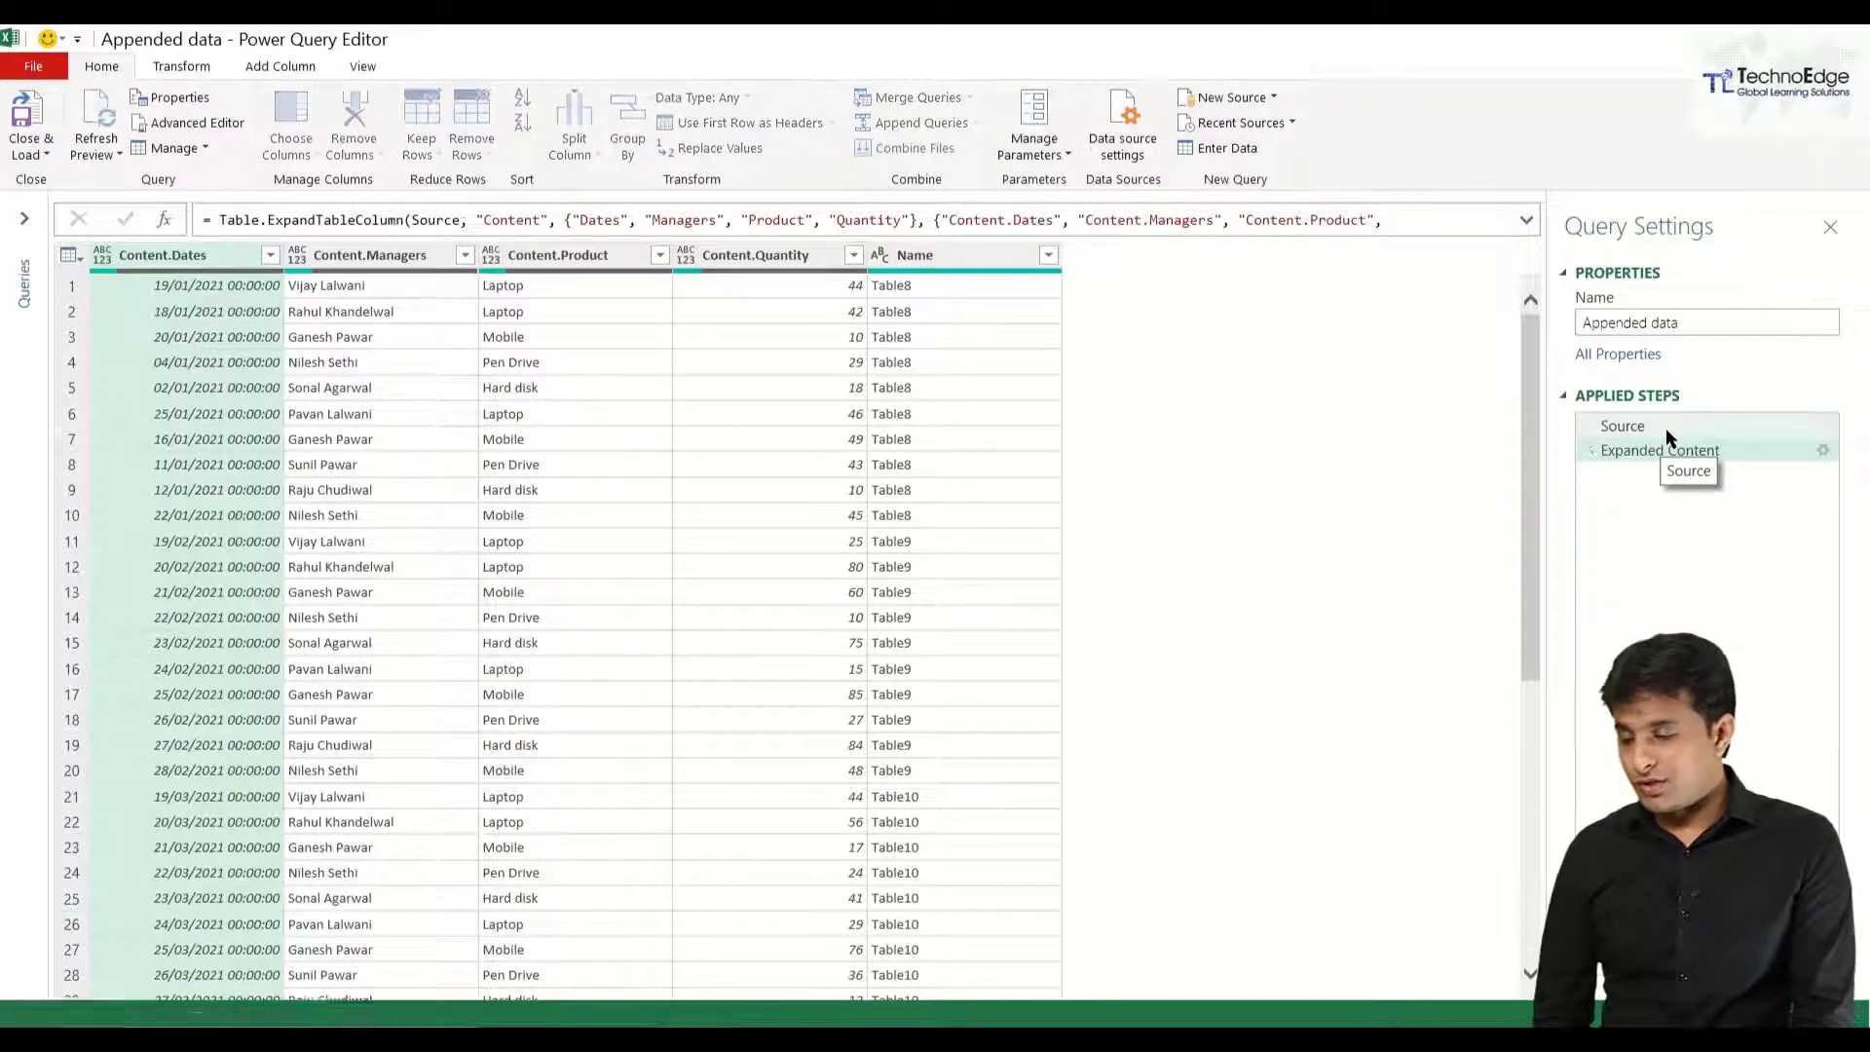
click(1665, 432)
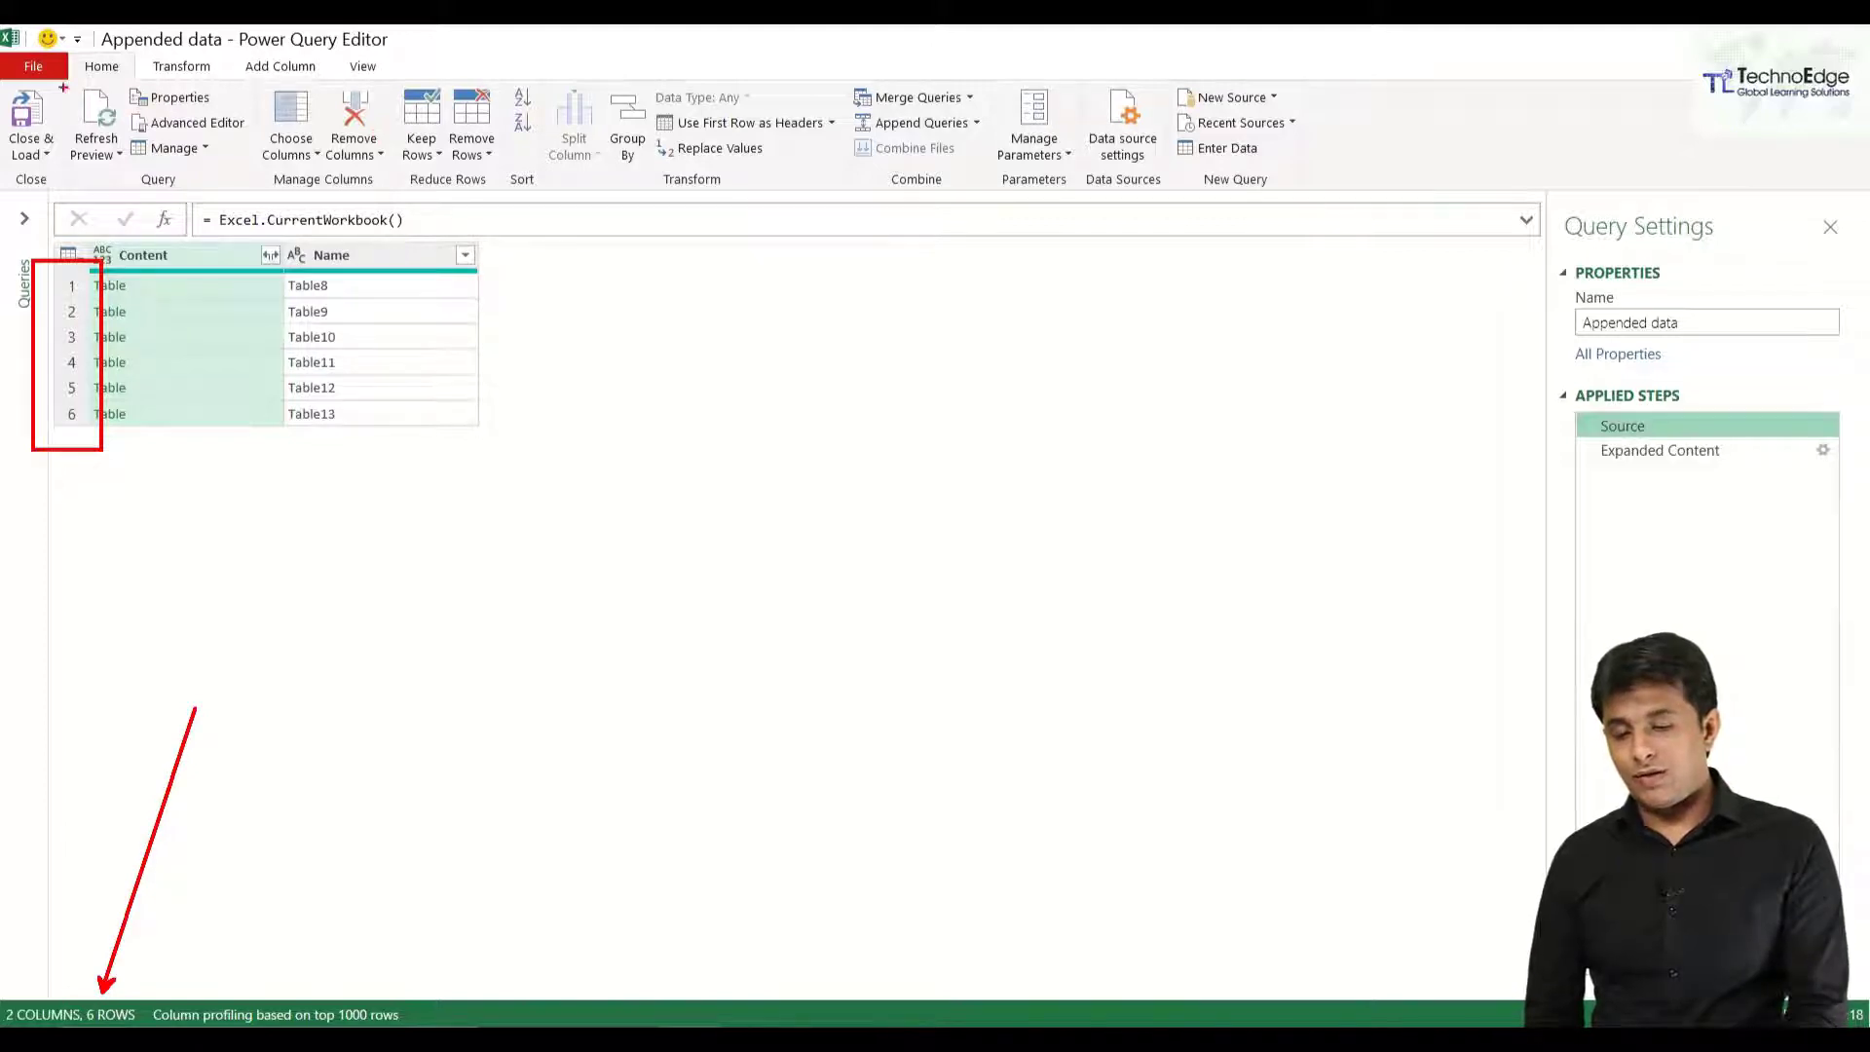
click(103, 115)
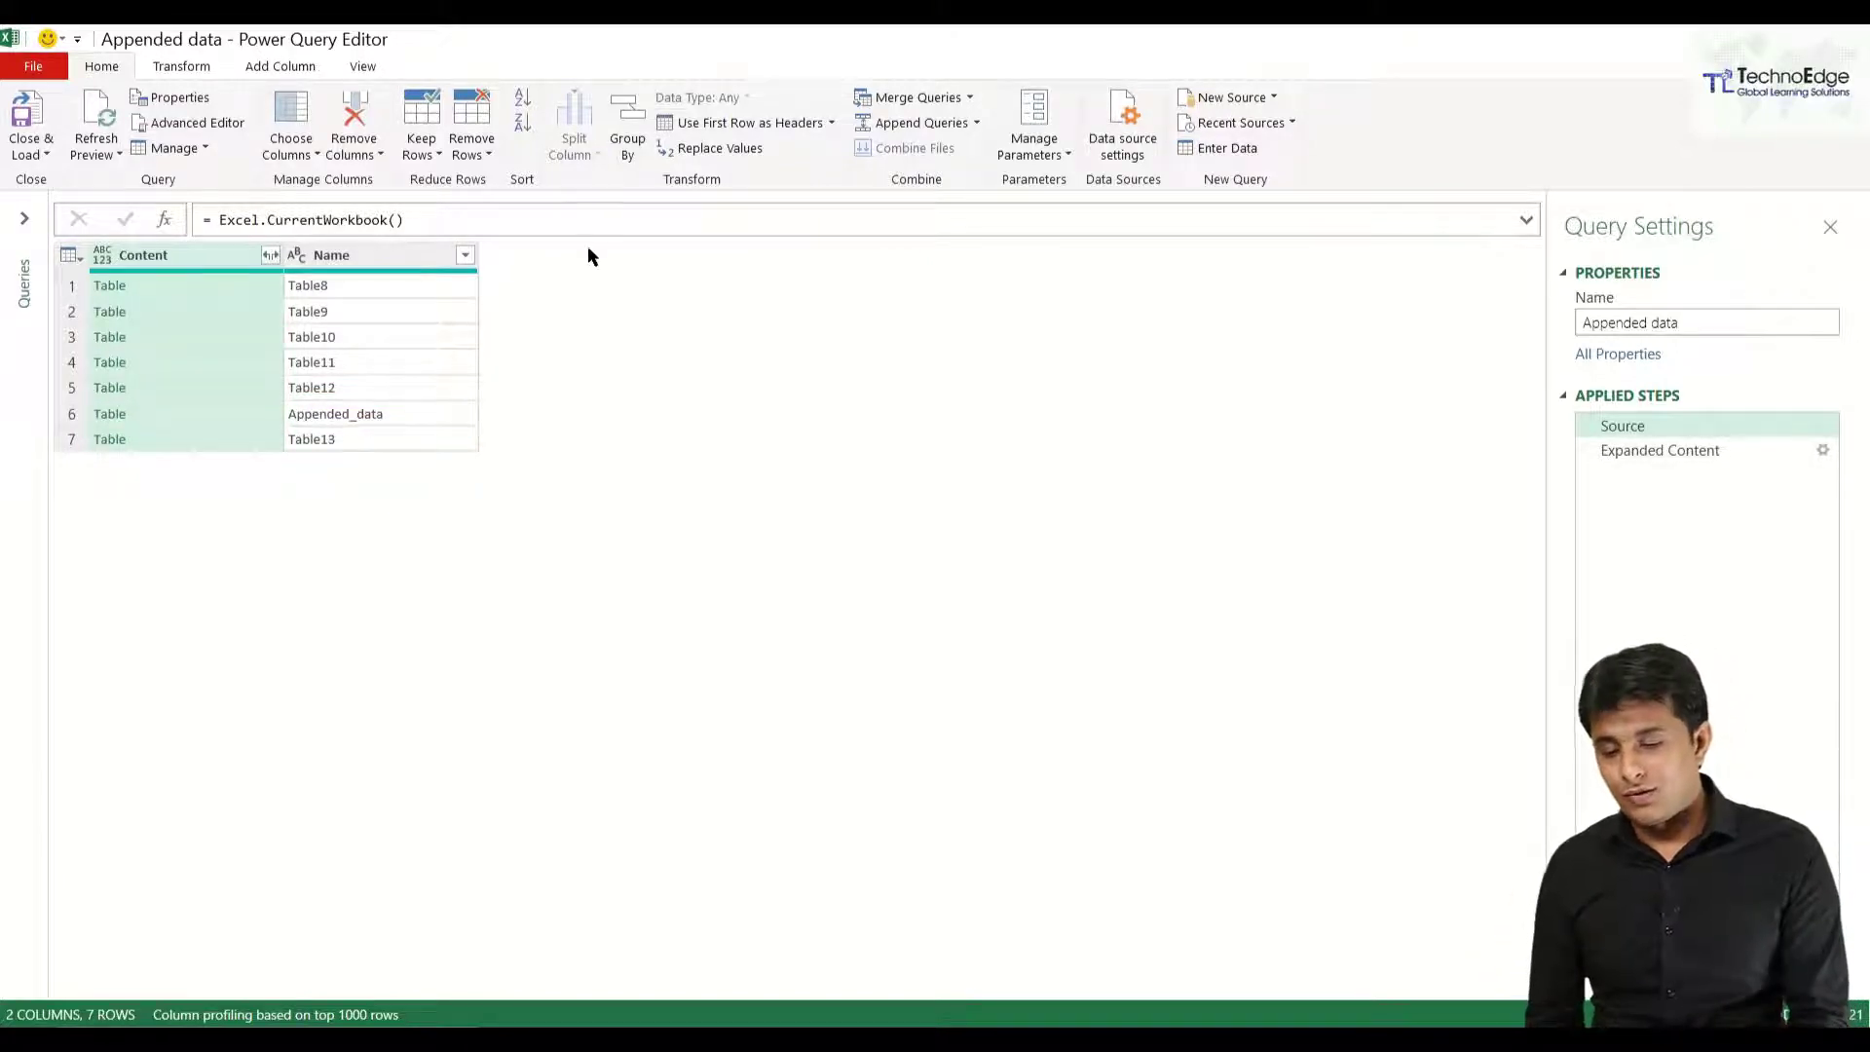
Step: Filter the Name column at the Source step to exclude Appended_data, keeping only the monthly tables
click(464, 257)
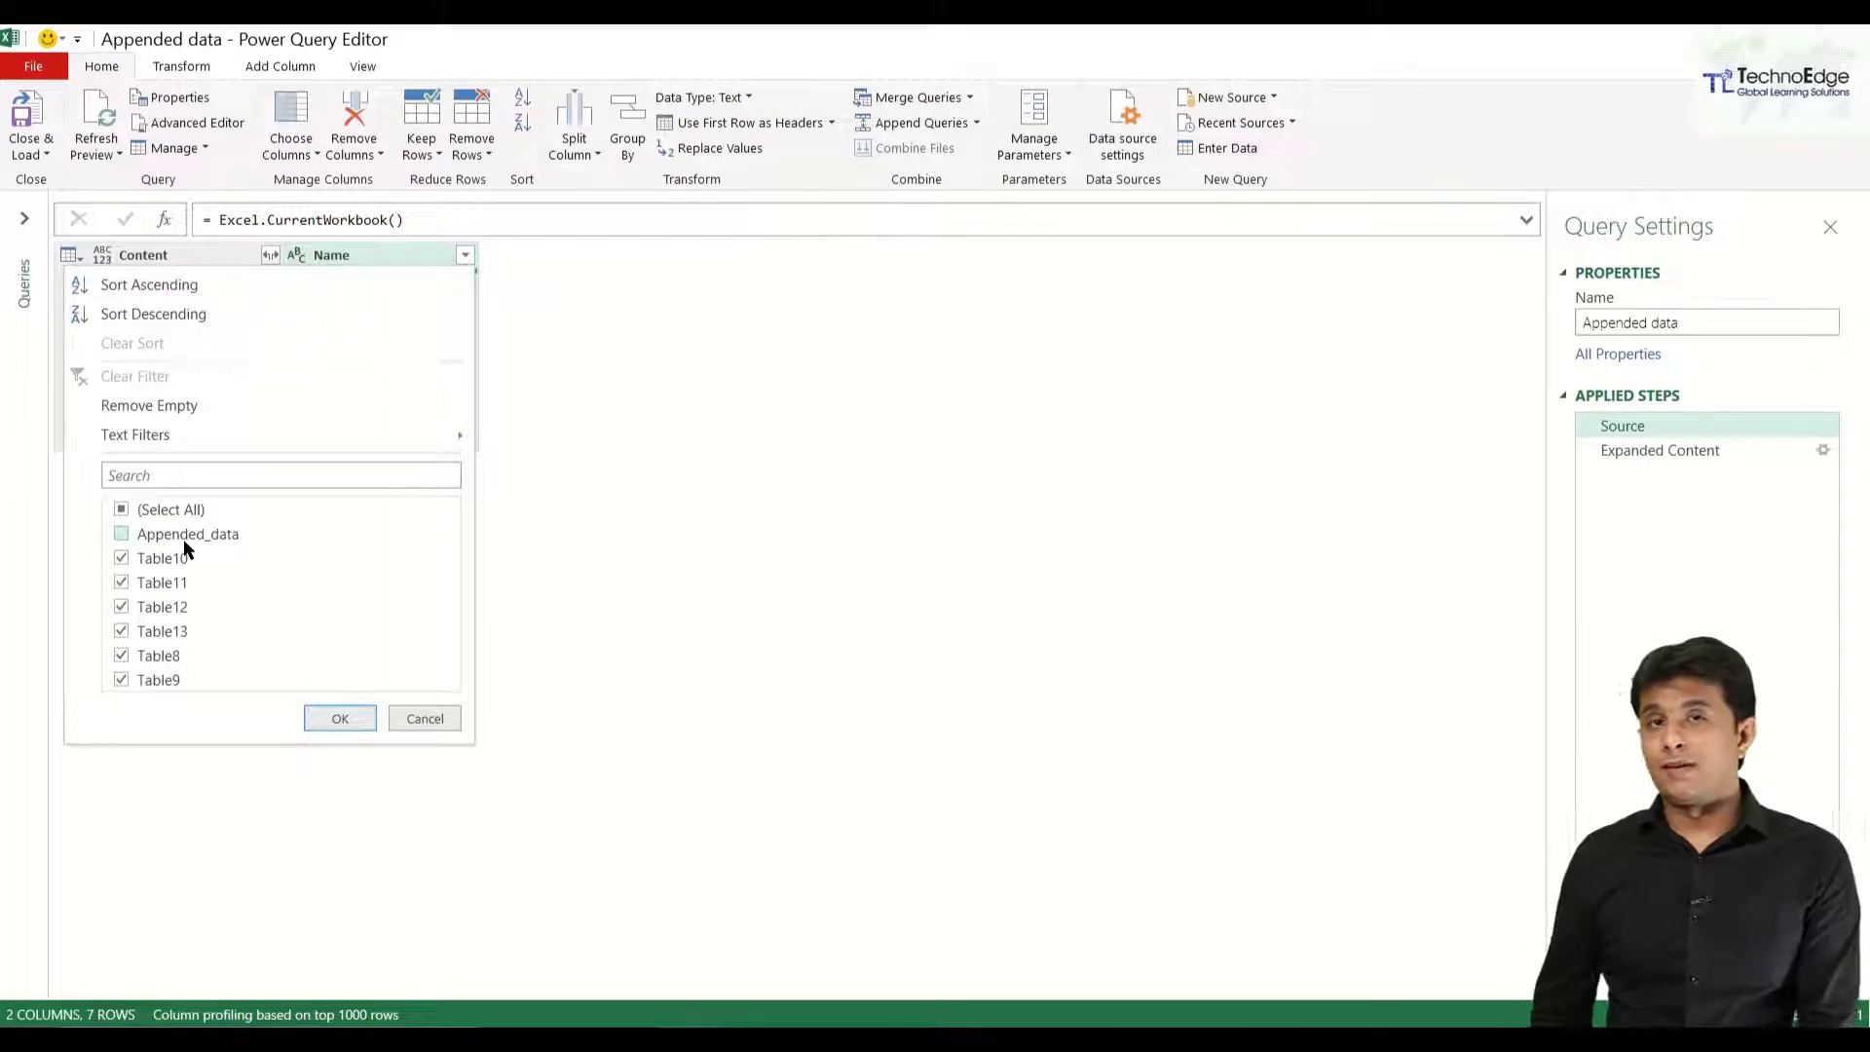
click(312, 715)
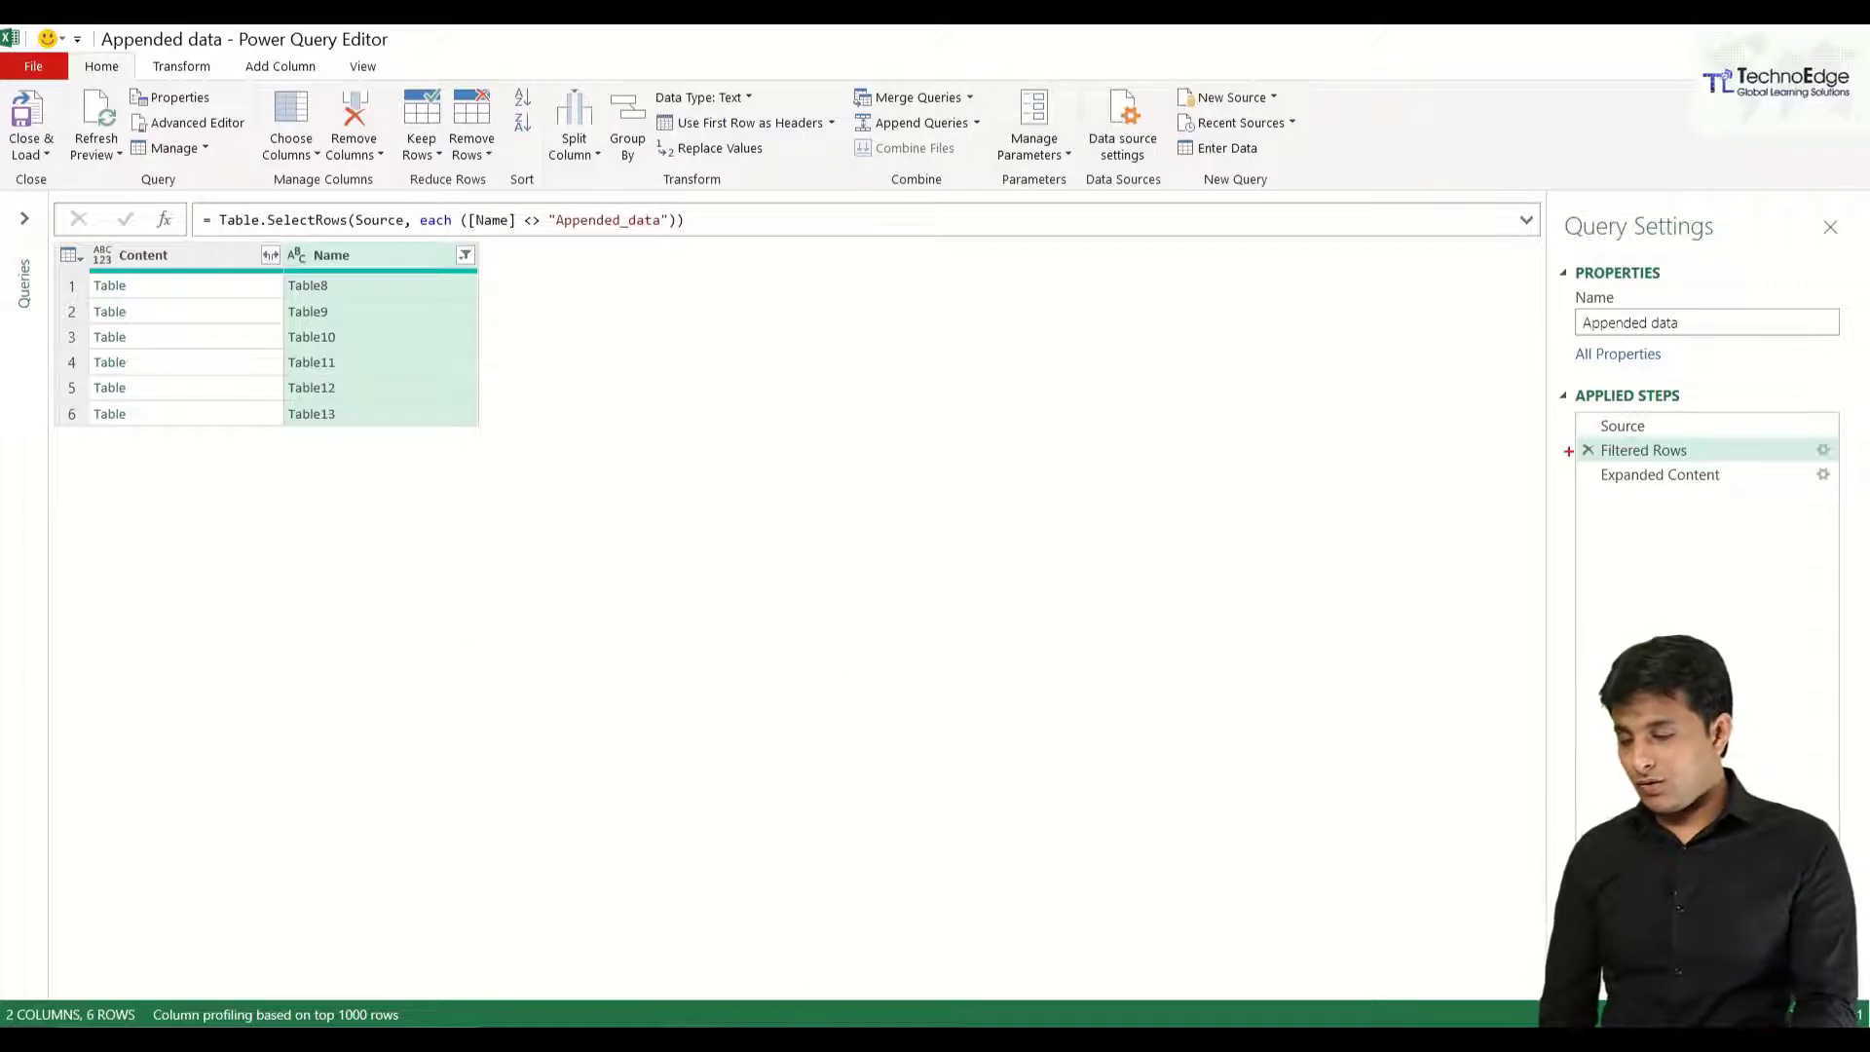
drag(1570, 432, 1839, 459)
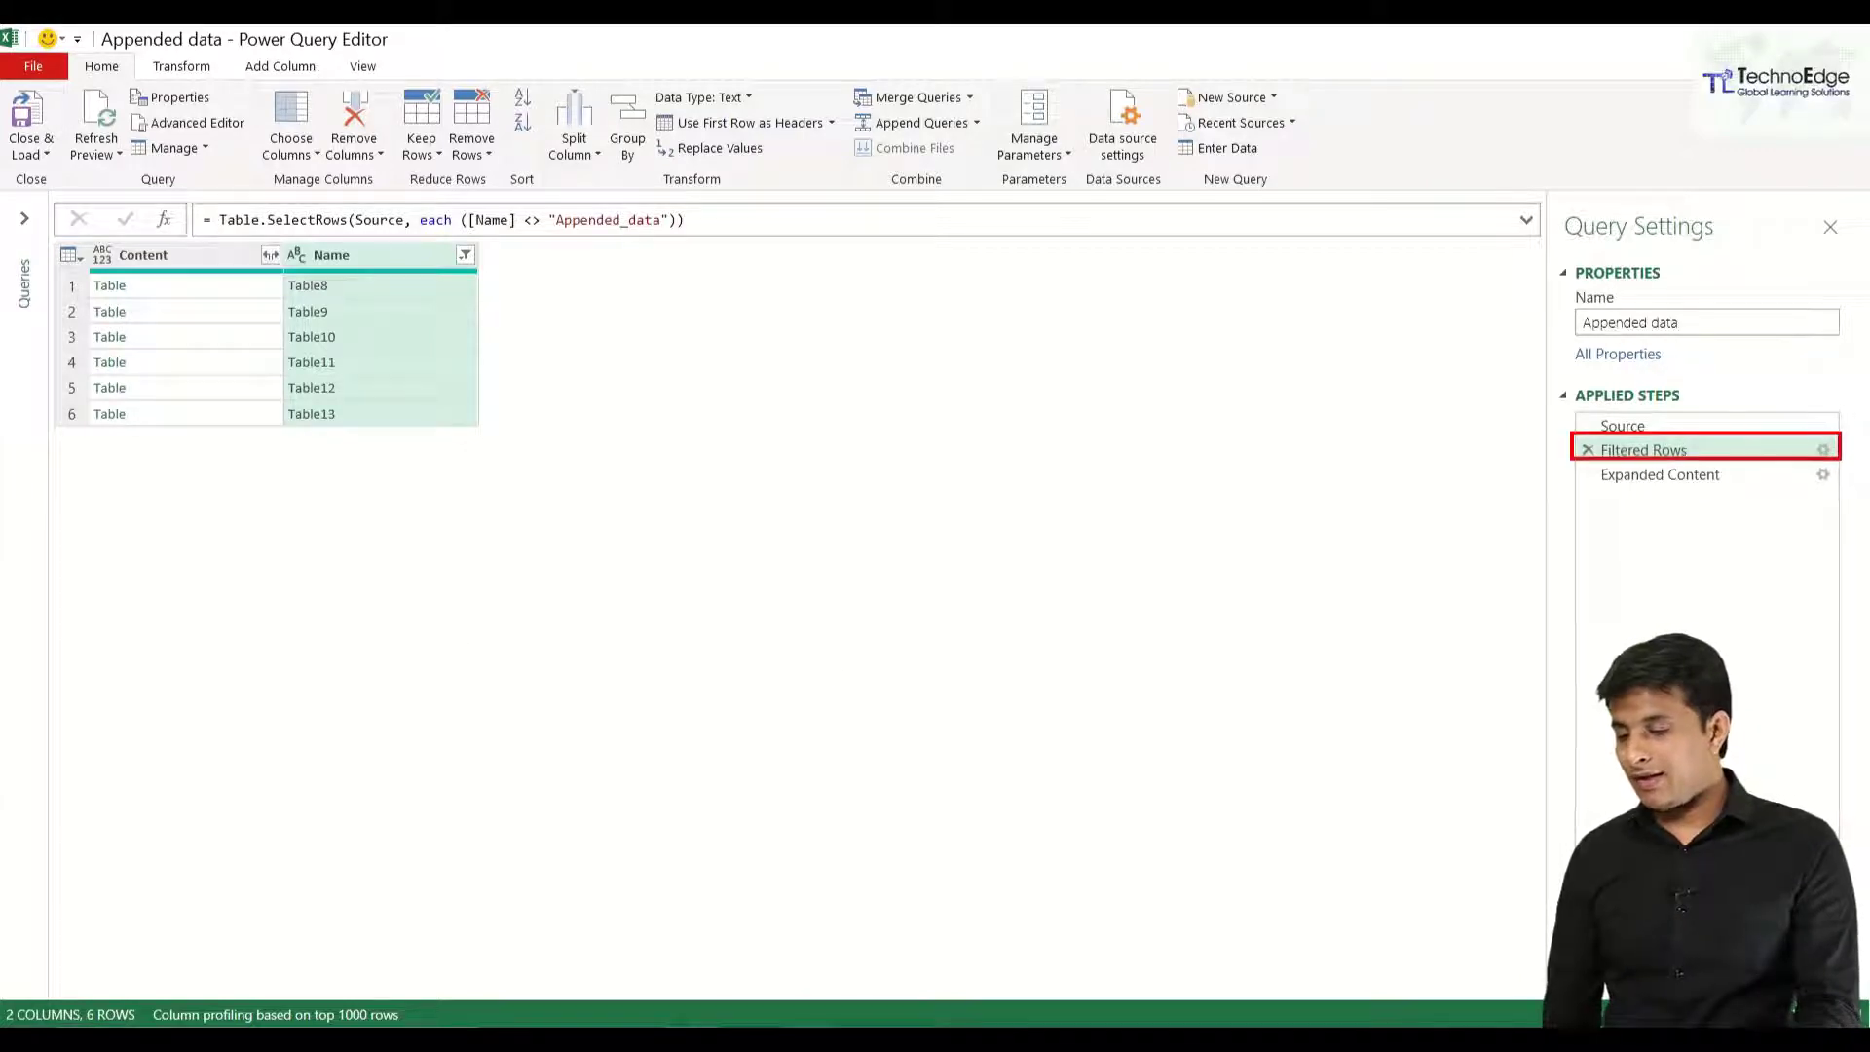
key(Escape)
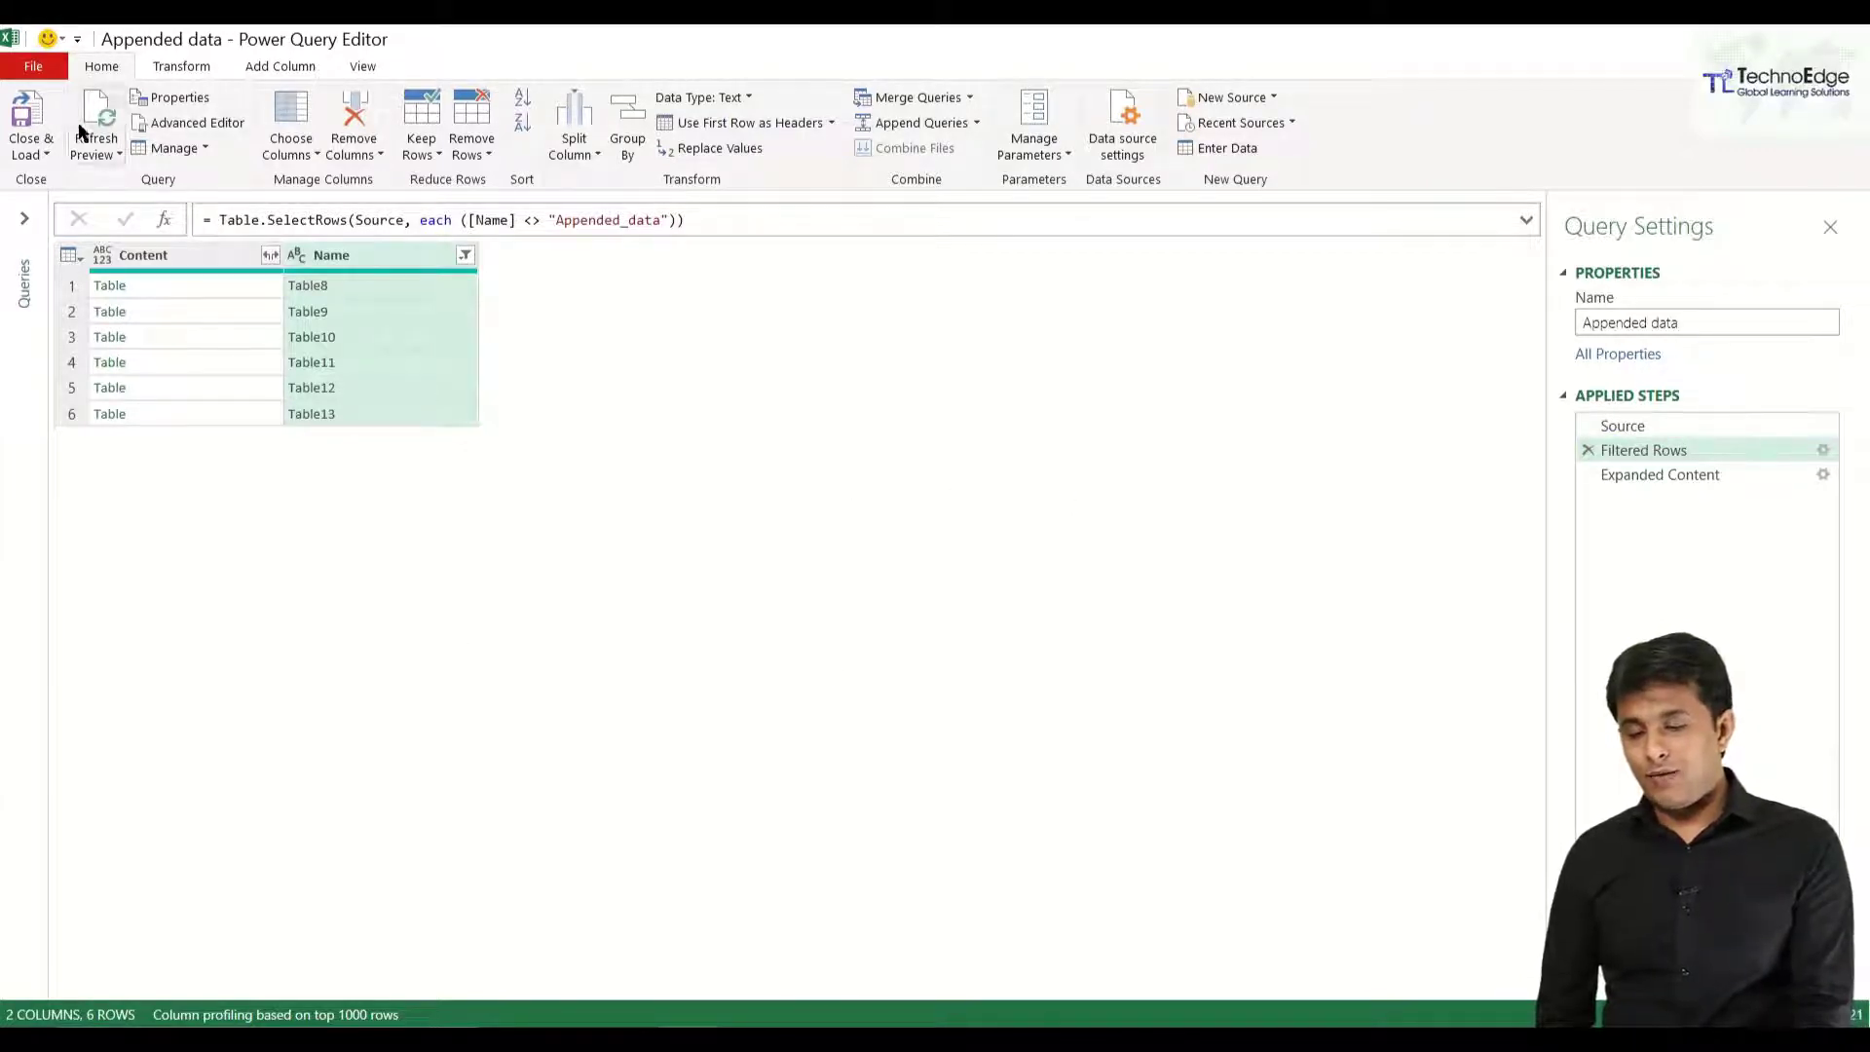
Step: Load the filtered query back into the workbook and refresh the Appended data table
click(29, 121)
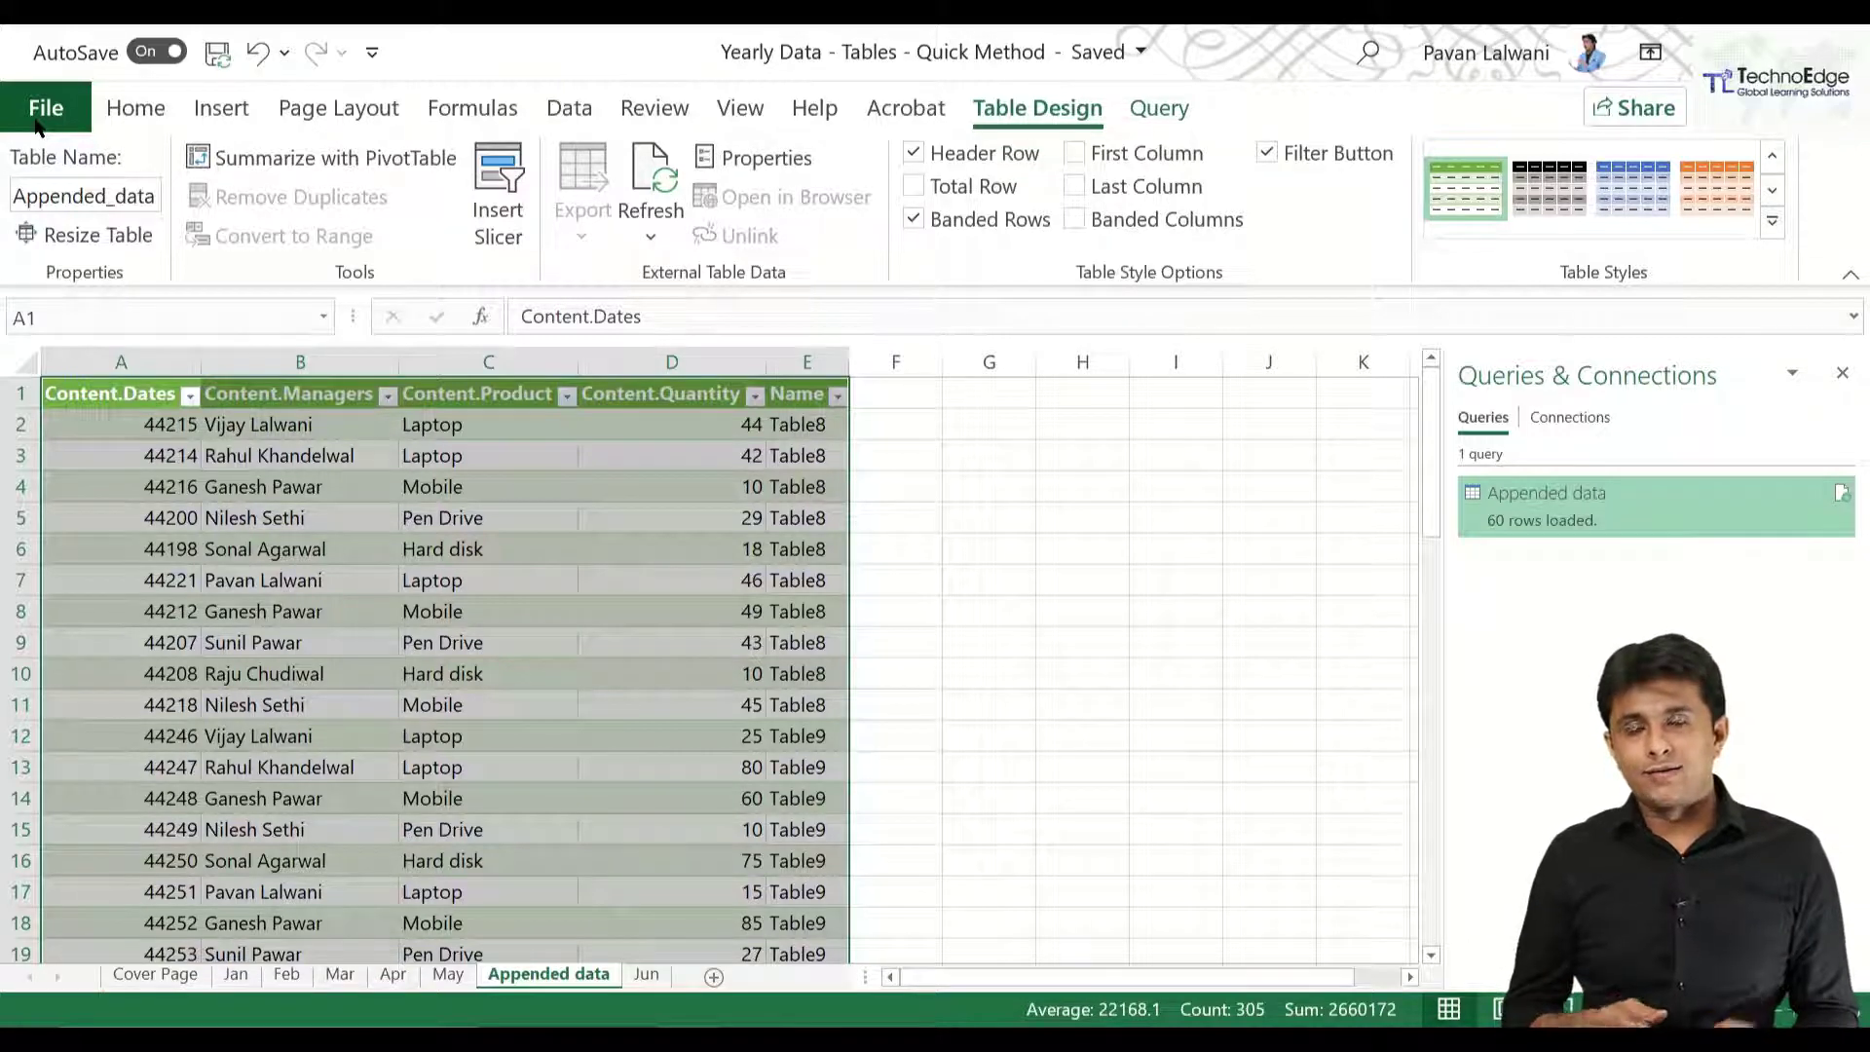
right_click(286, 465)
click(418, 417)
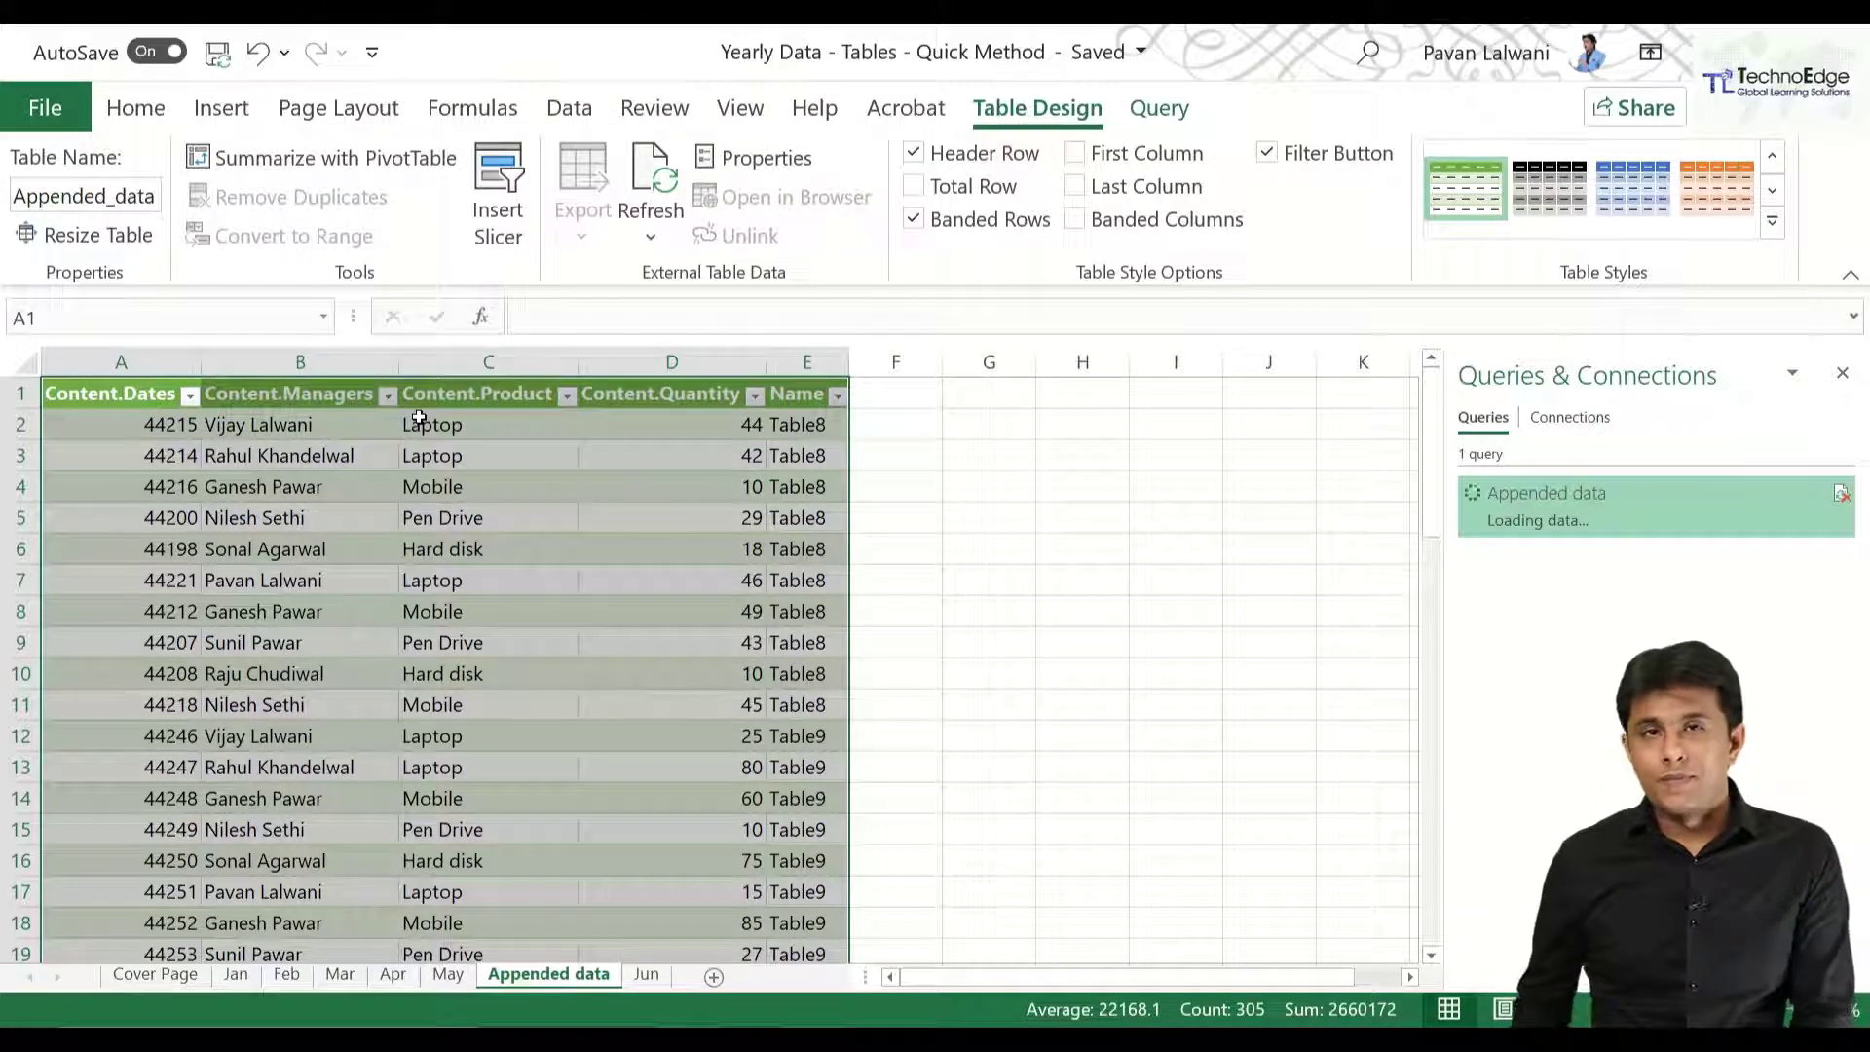